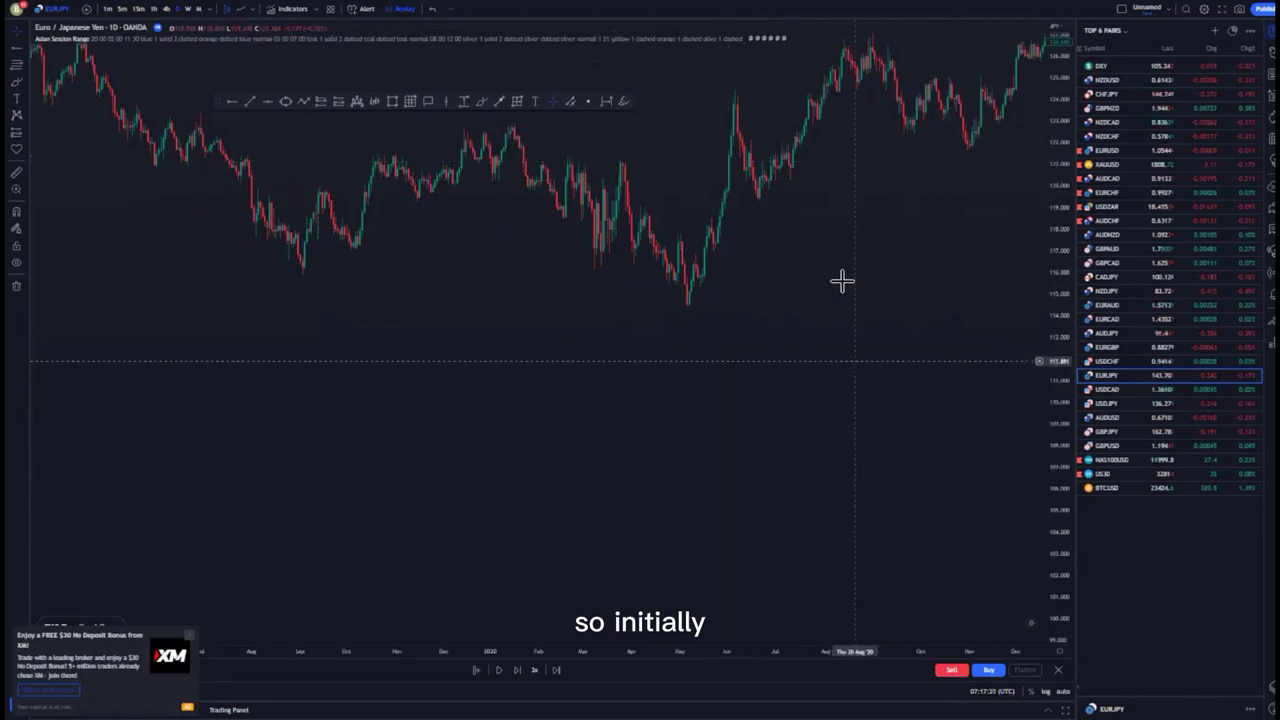
Place a horizontal ray at the September 2019 low on the EURJPY daily chart, at about 115.88.
drag(868, 258, 814, 377)
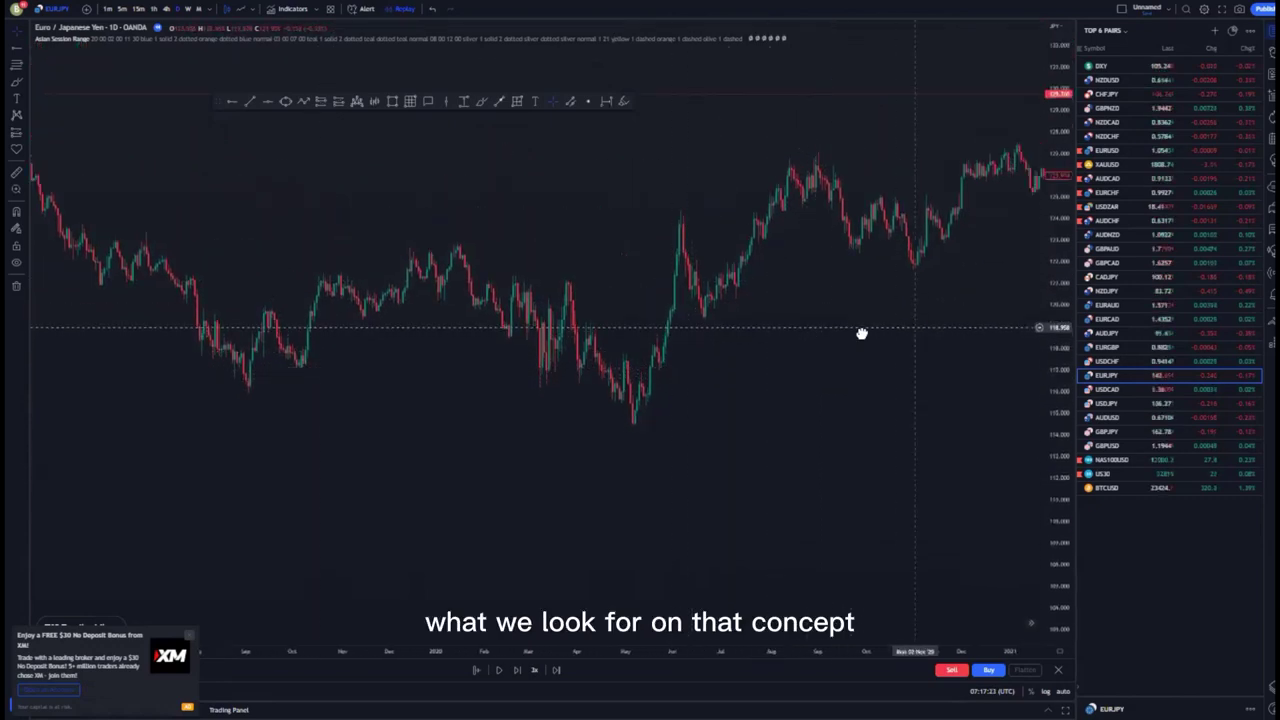
drag(860, 334, 630, 335)
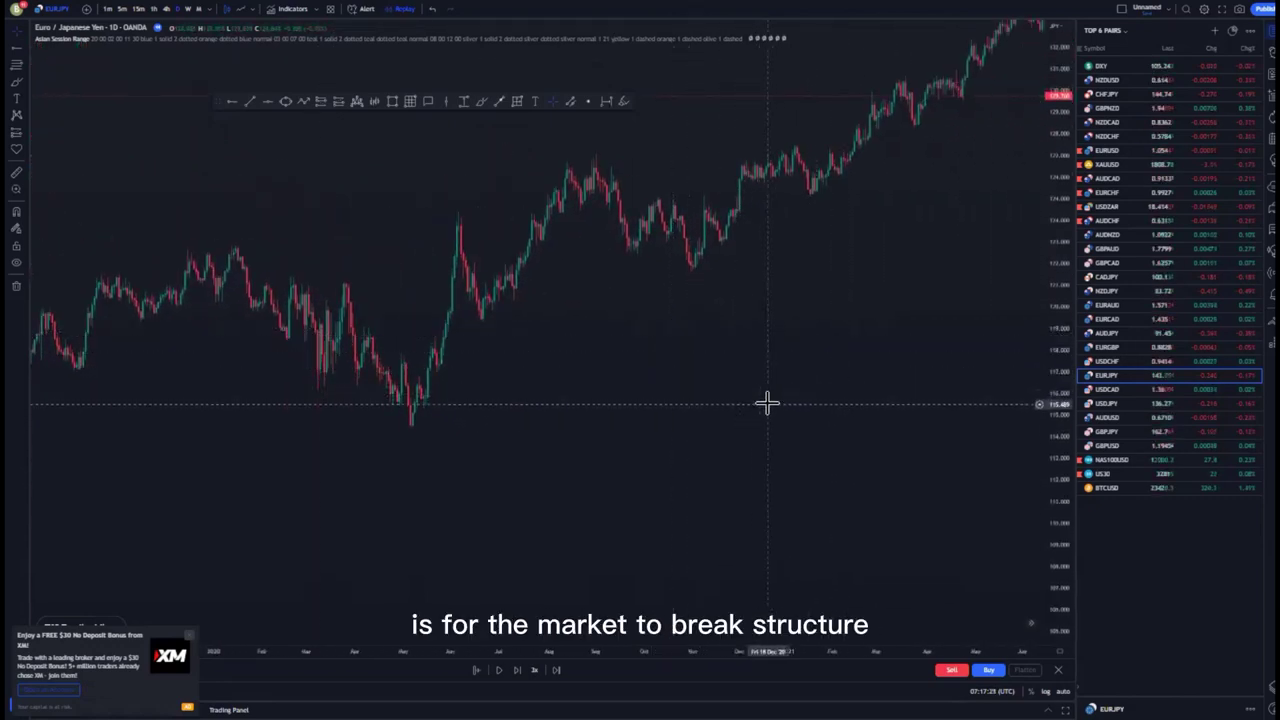
scroll(700, 408, down, 2)
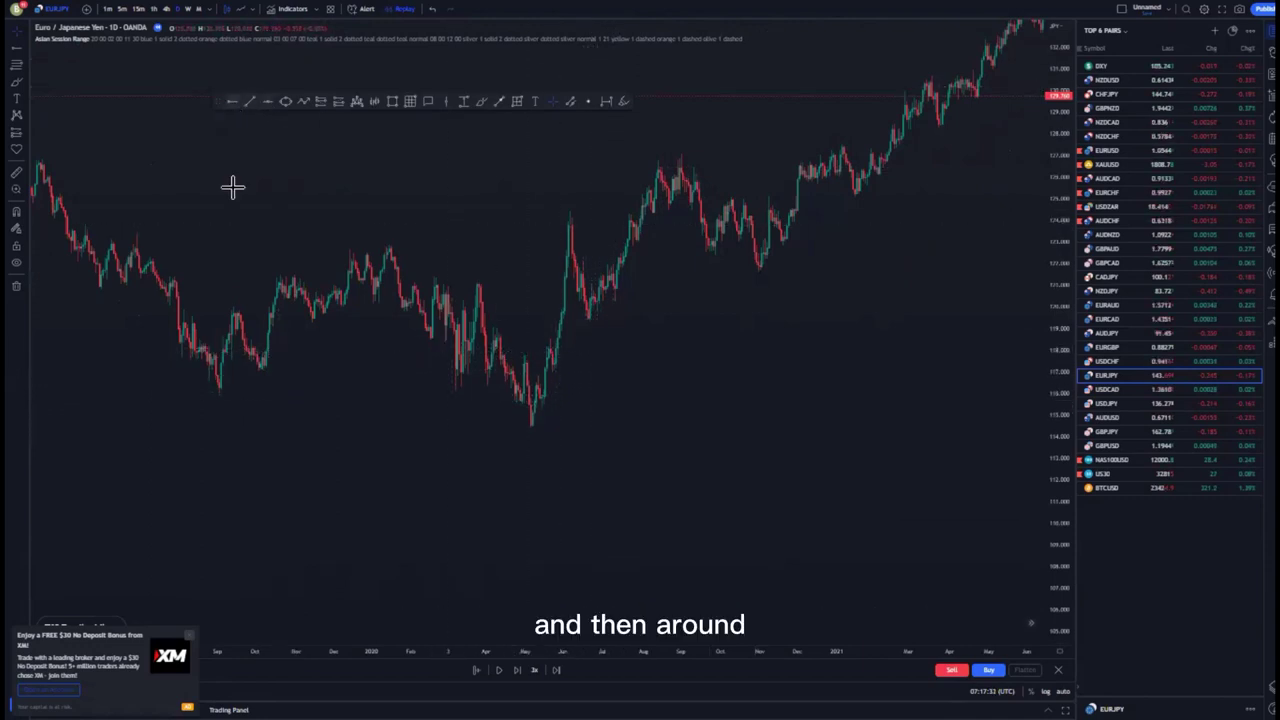
click(219, 397)
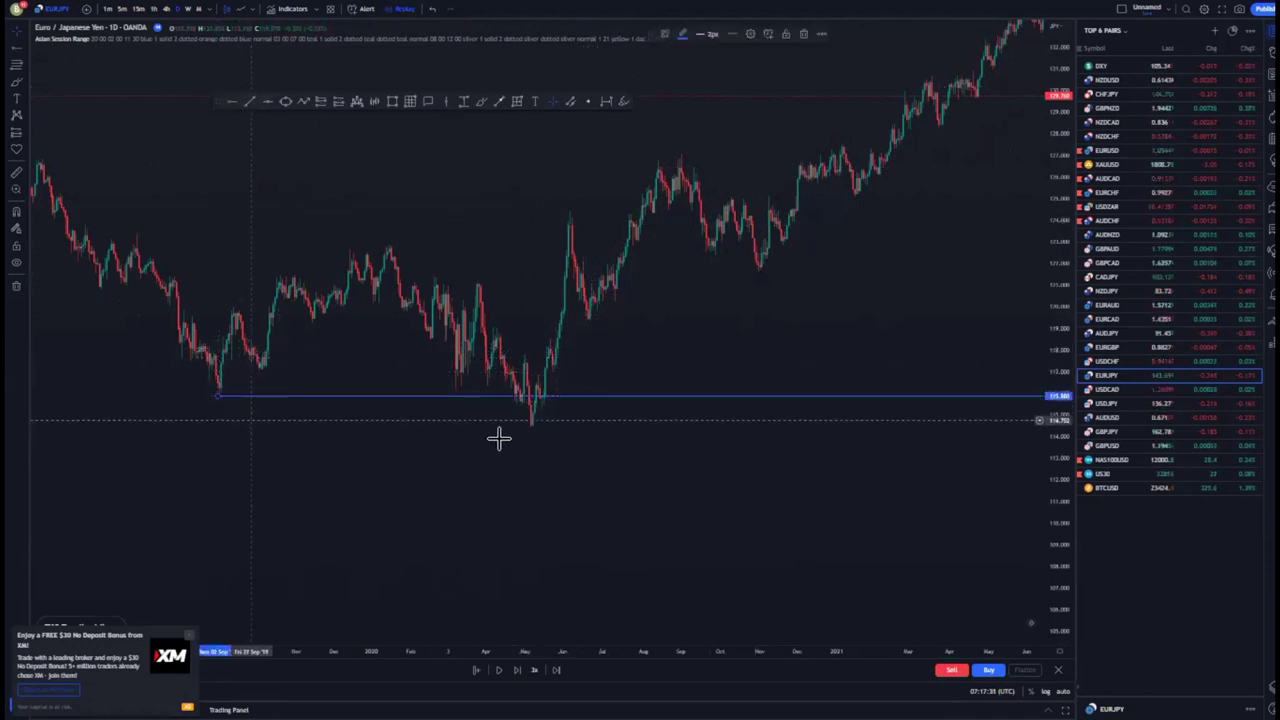
Brush a circle around the small May 2020 peak above the ray and a rising stroke beside it, and delete both.
click(482, 102)
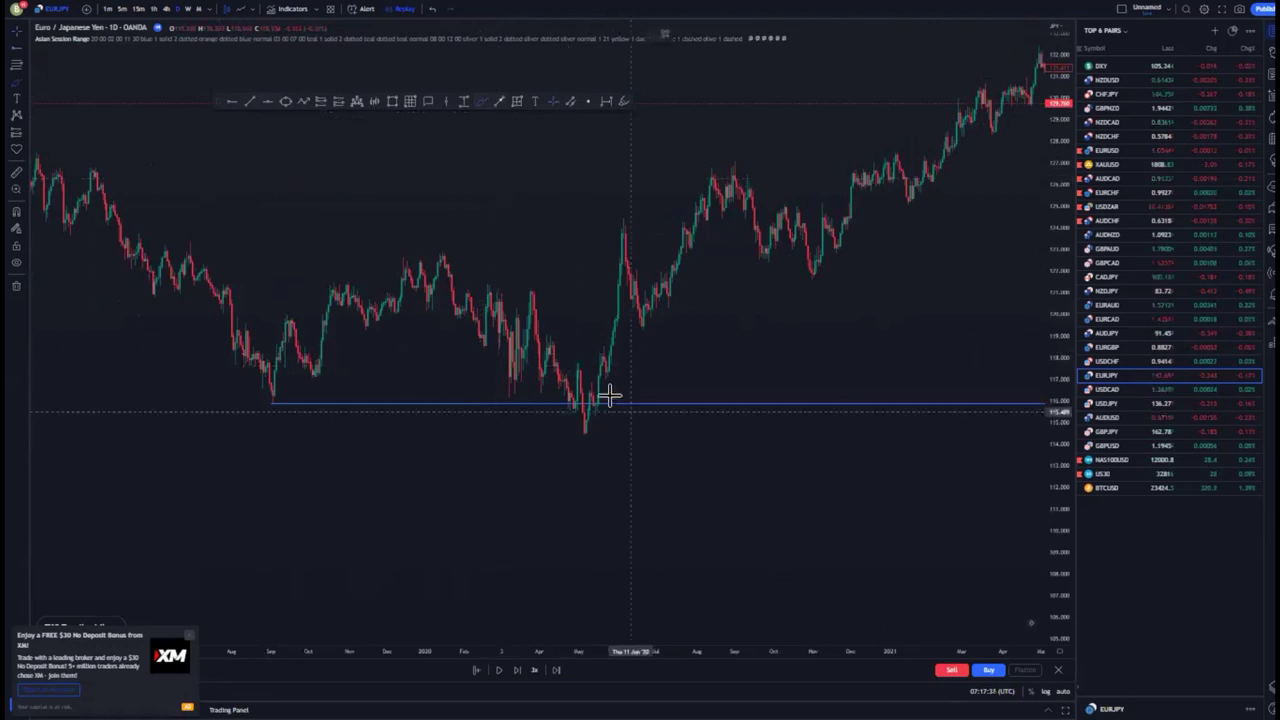
mouse_move(584, 365)
mouse_down()
mouse_move(586, 394)
mouse_move(583, 364)
mouse_move(583, 394)
mouse_move(574, 378)
mouse_move(630, 302)
mouse_up()
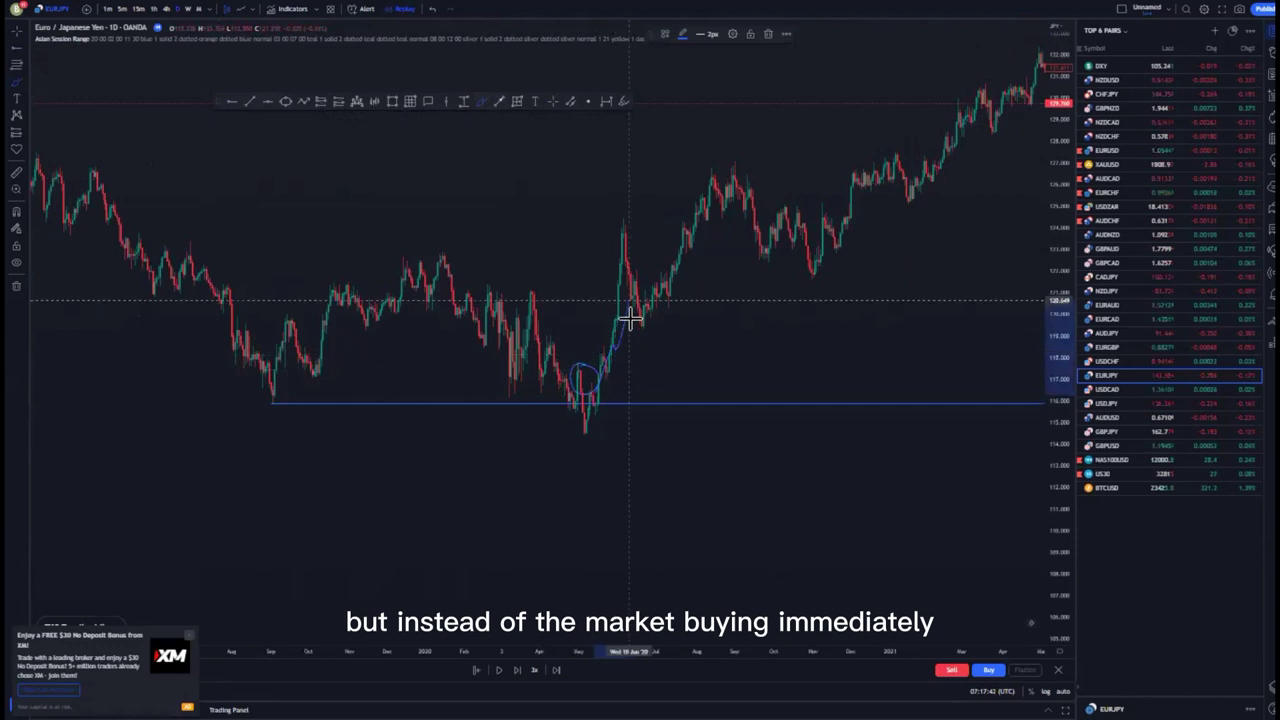
click(769, 34)
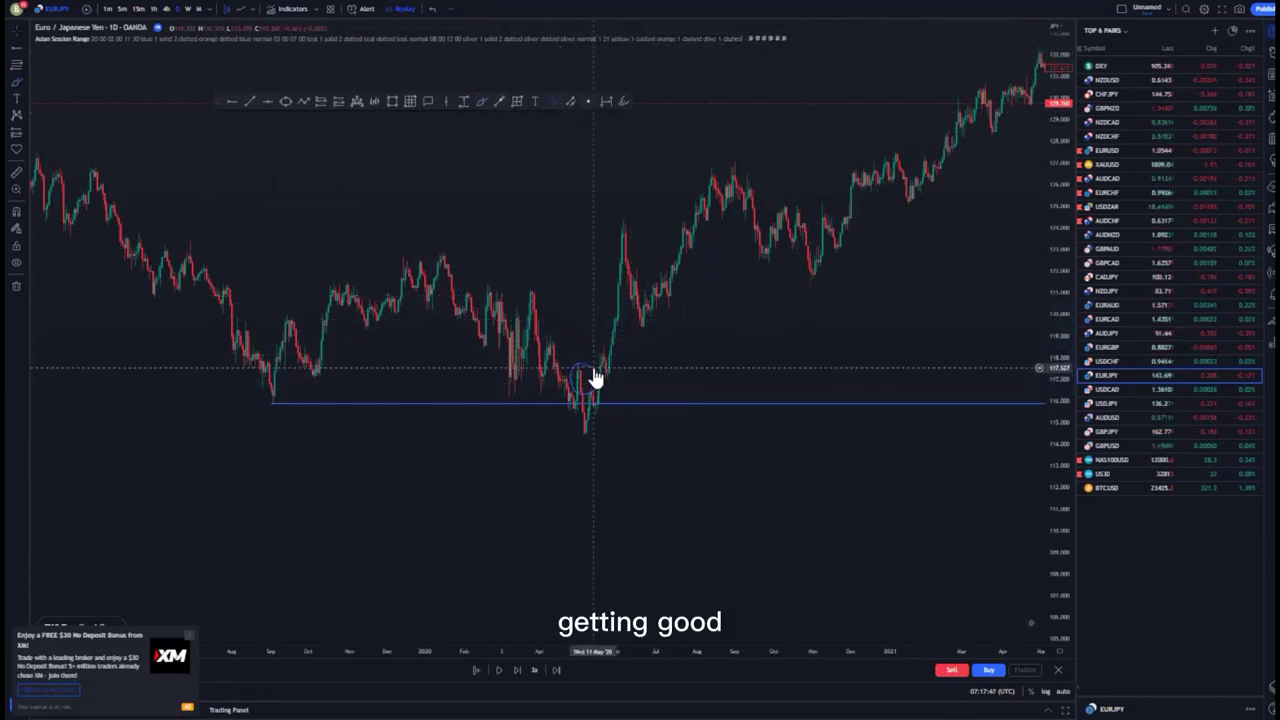
click(597, 377)
key(Delete)
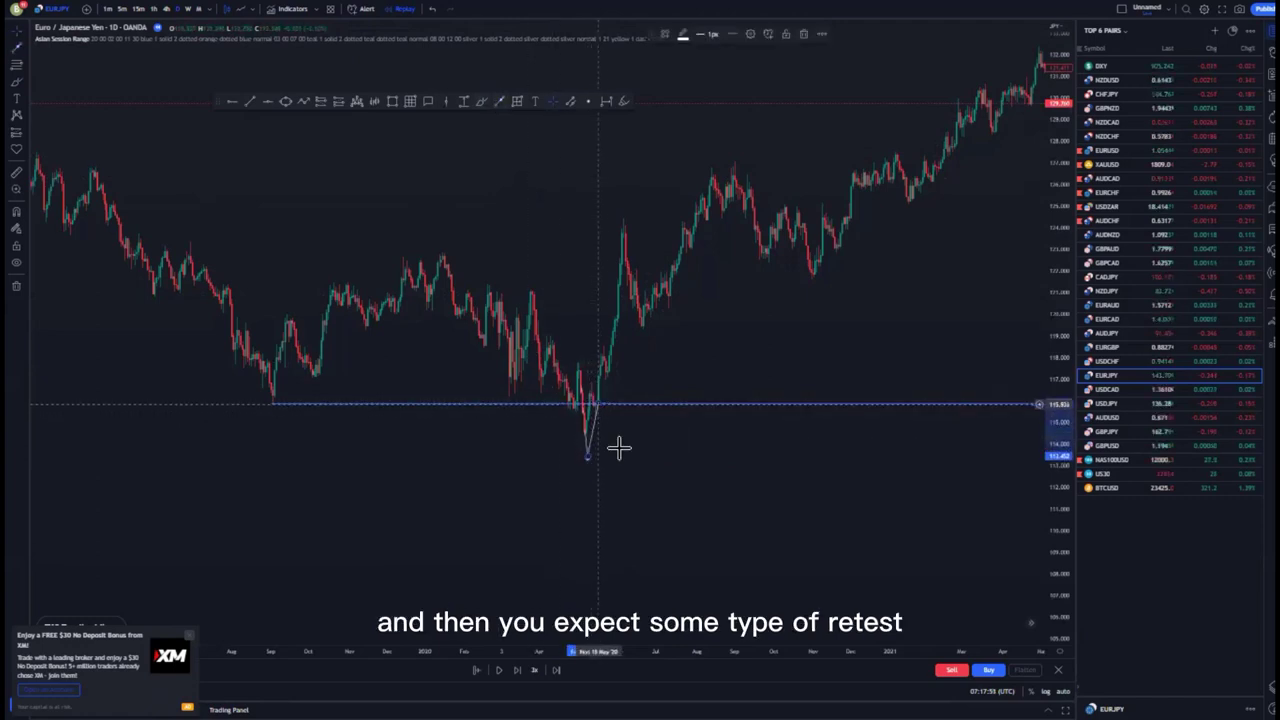
Draw arrows showing a retest up to the ray and a continuation below the May 2020 low, and delete them.
click(598, 404)
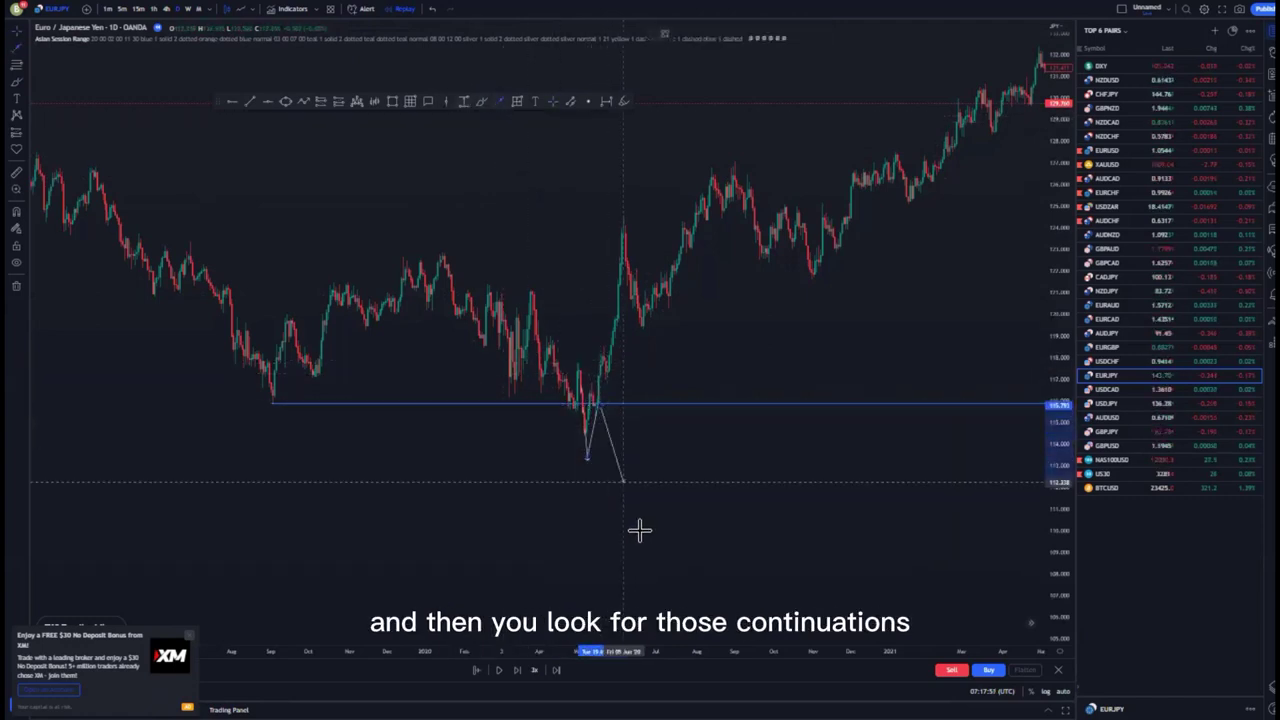
click(641, 530)
click(802, 34)
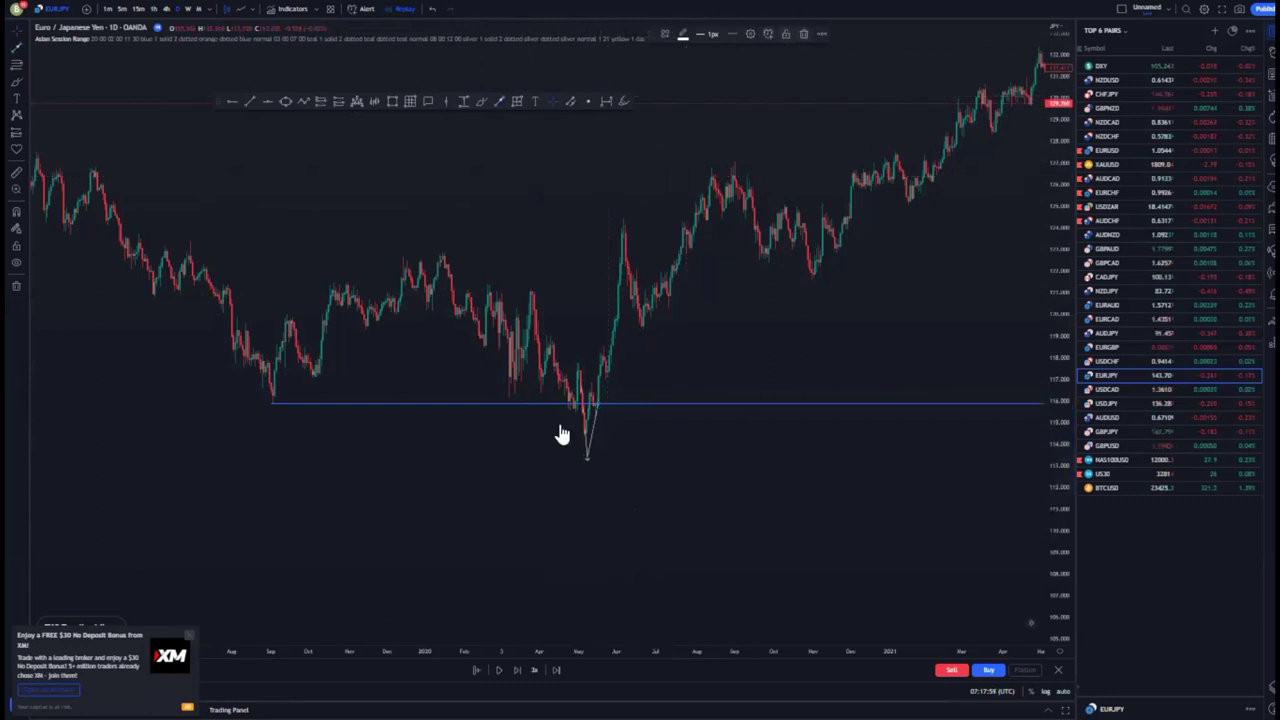
click(594, 440)
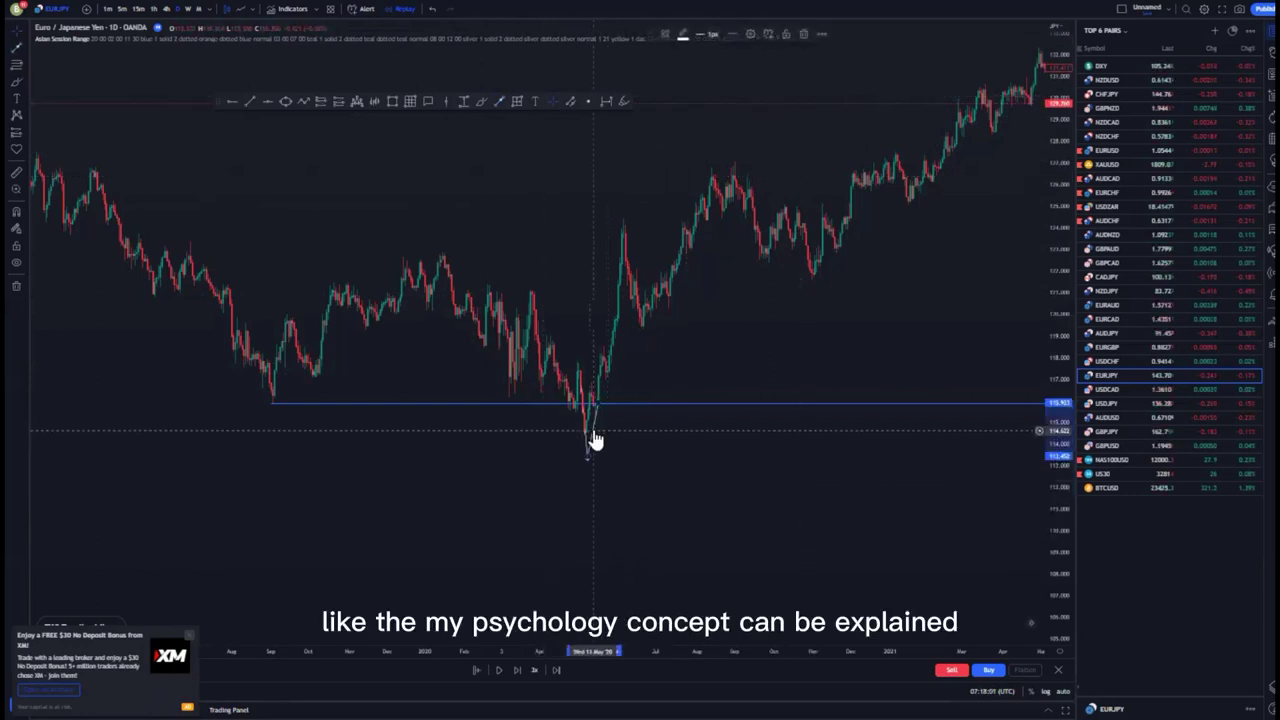
click(581, 447)
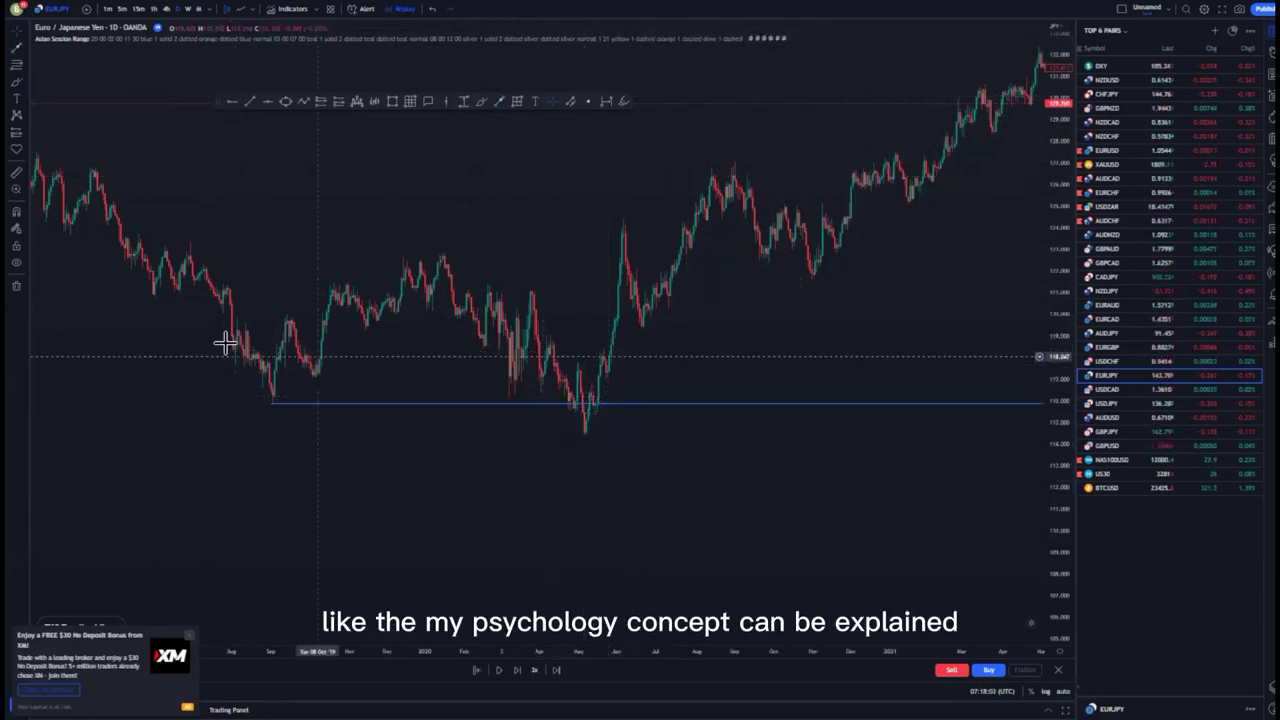
Delete the horizontal ray at the September 2019 low.
click(15, 287)
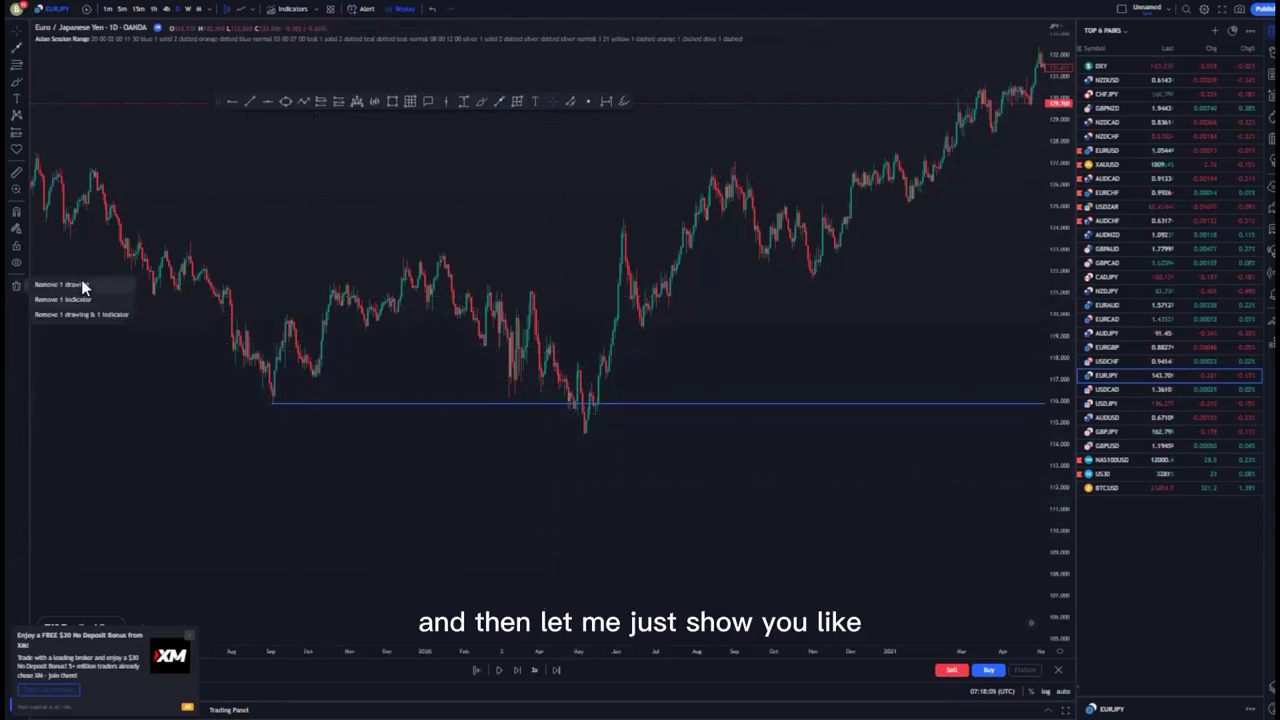
click(522, 406)
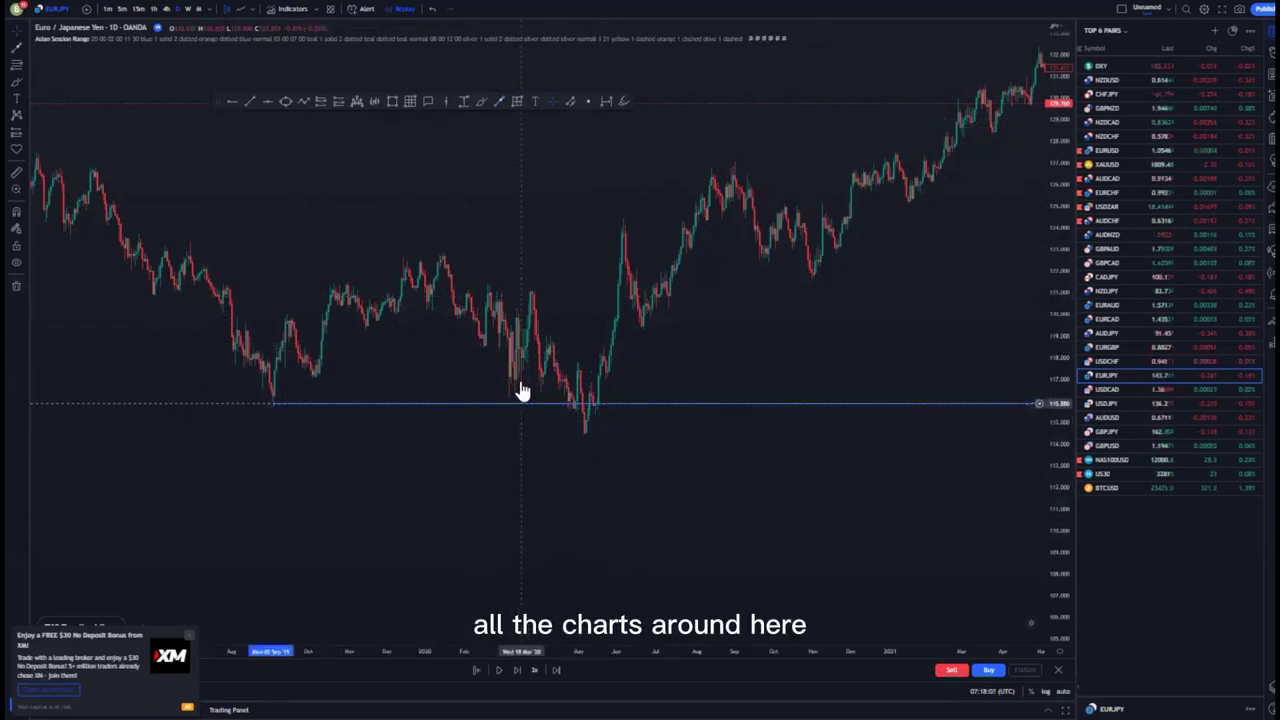
click(803, 37)
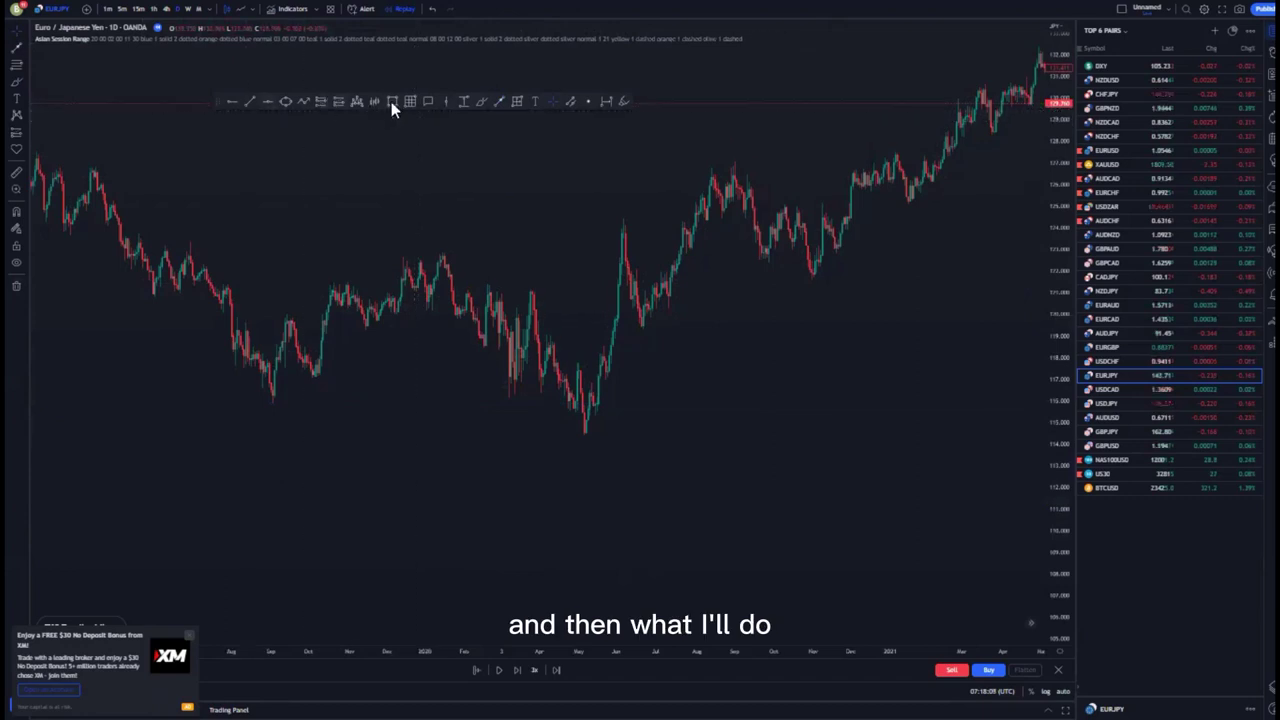
Copy the price bars from late August 2019 to April 2020 as a bars pattern and move it into the empty area beneath later prices.
click(260, 341)
click(552, 366)
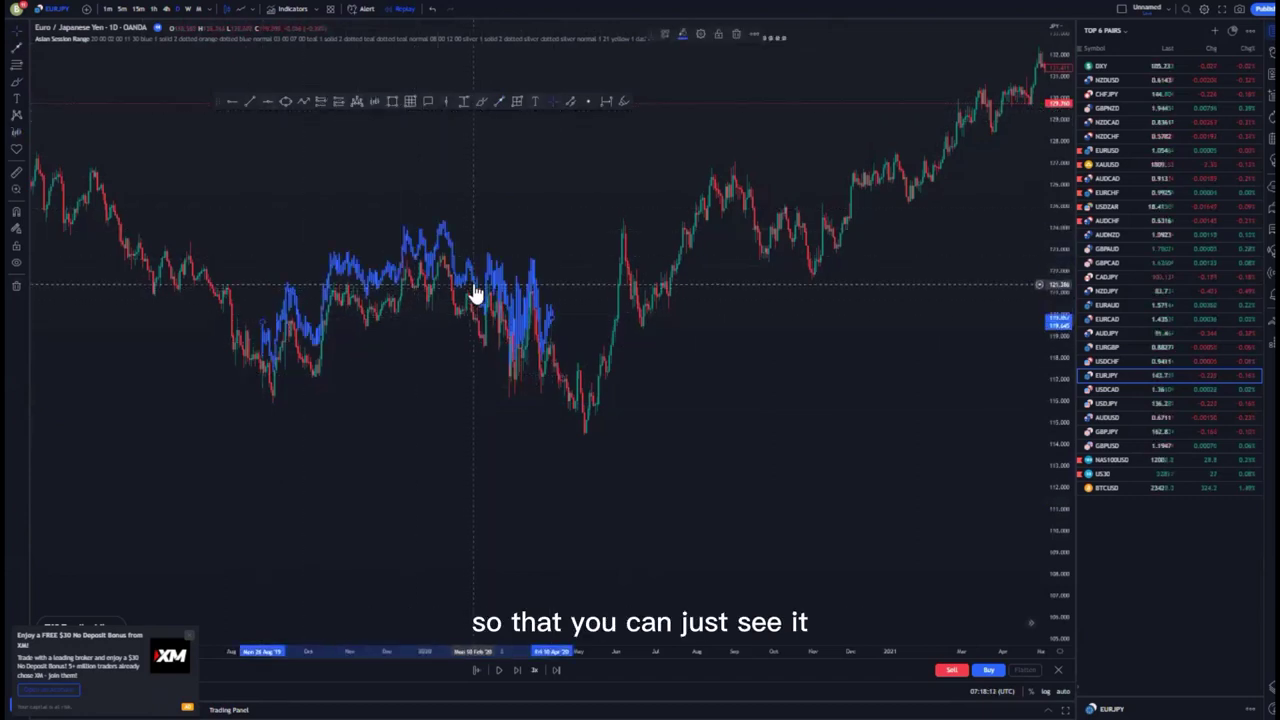
drag(475, 292, 843, 446)
drag(730, 515, 570, 469)
drag(653, 360, 727, 343)
click(663, 466)
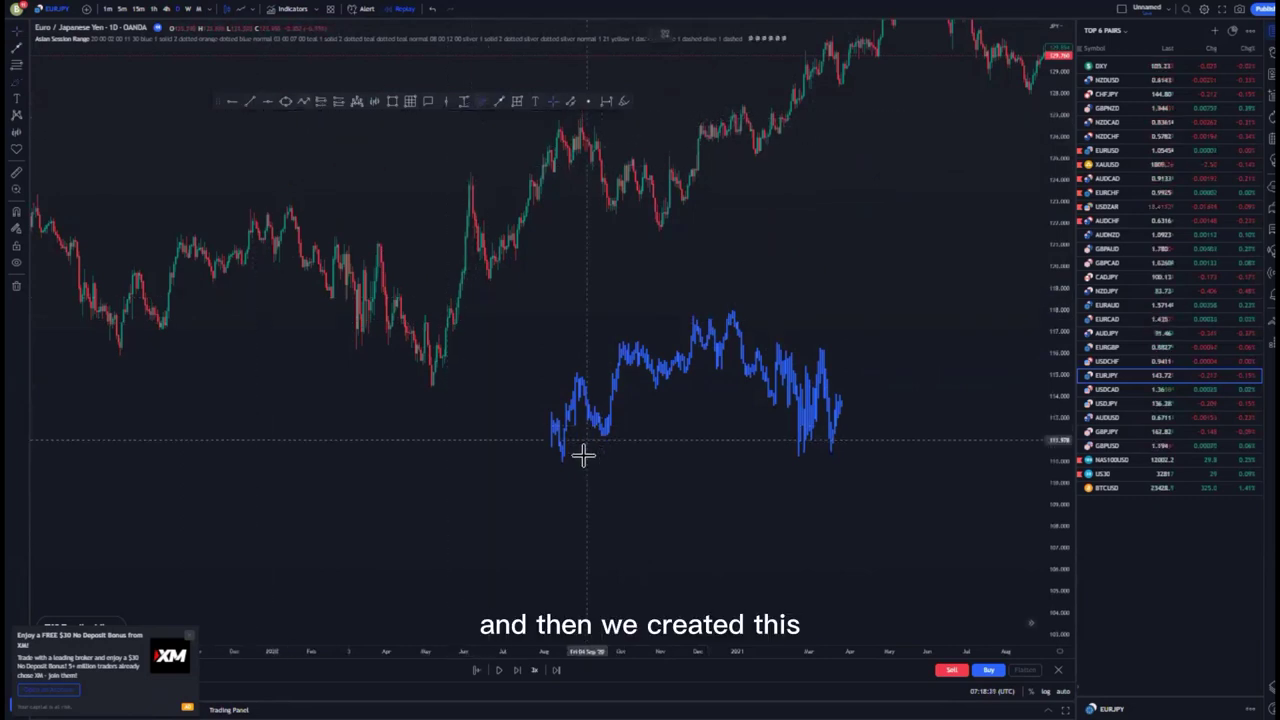
Brush a W formation over the copied bars pattern and delete its strokes.
mouse_move(575, 476)
mouse_down()
mouse_move(726, 394)
mouse_move(771, 500)
mouse_move(840, 400)
mouse_up()
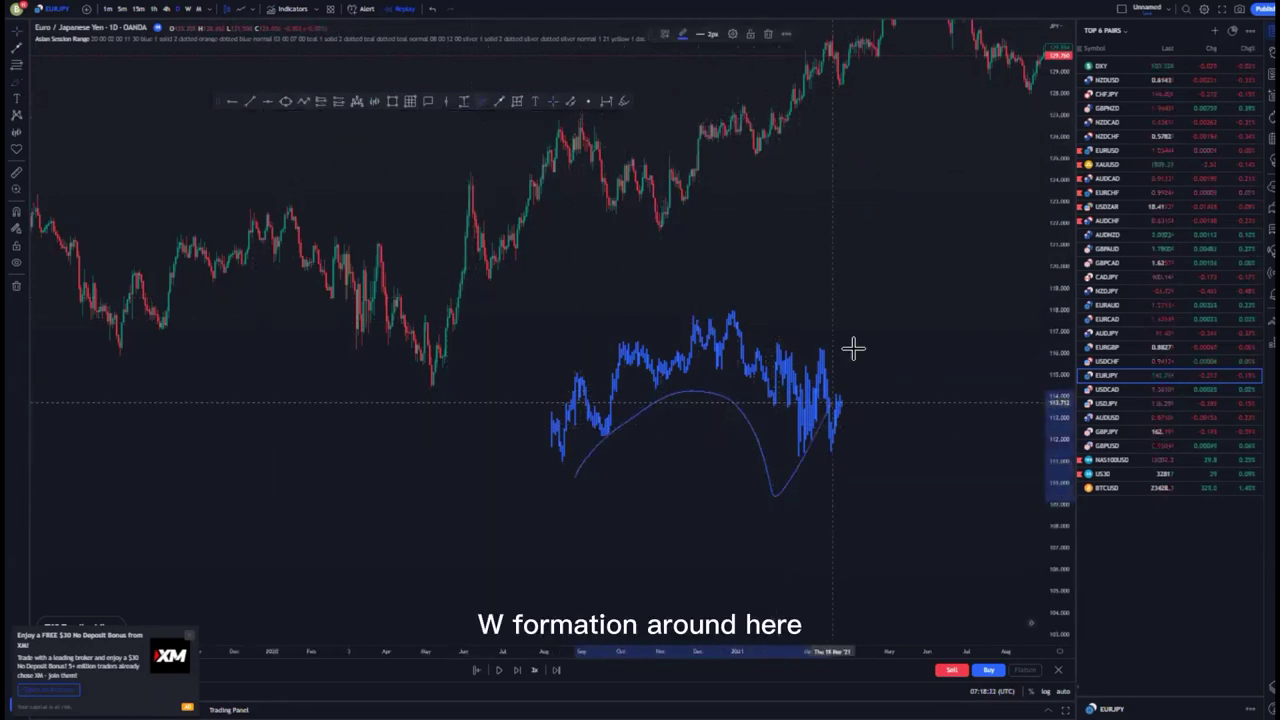
drag(853, 349, 854, 348)
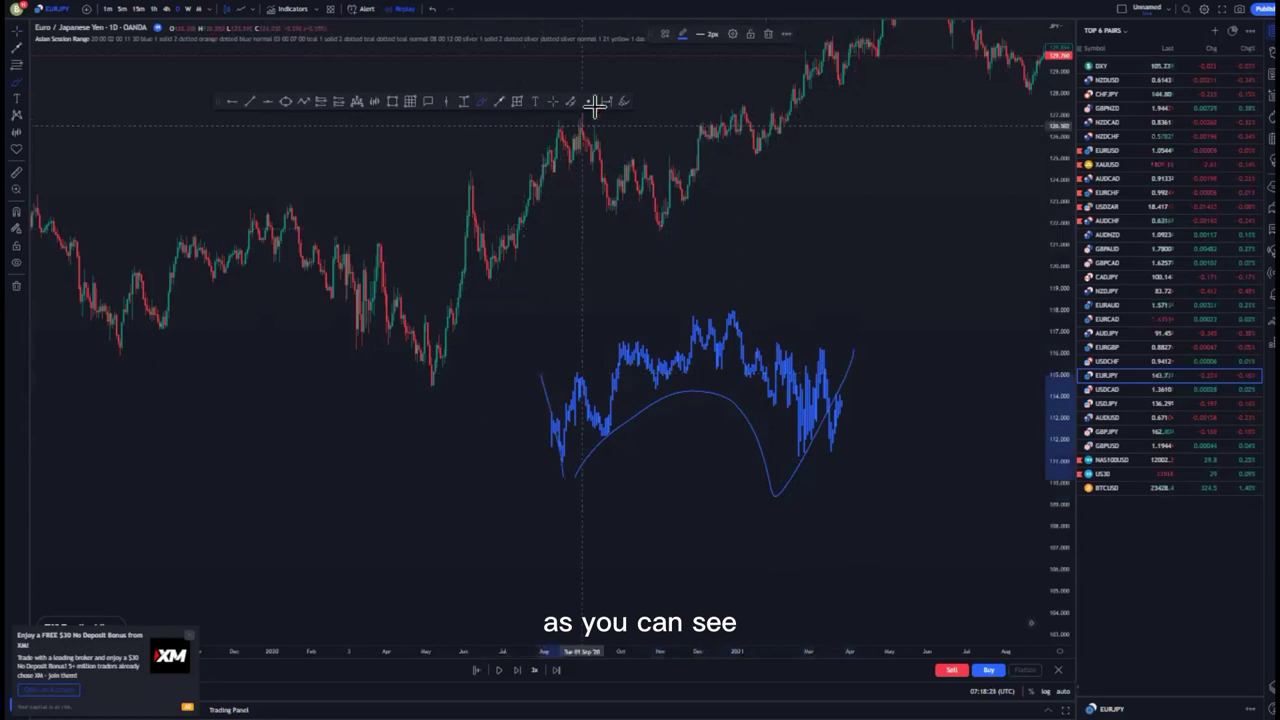
click(769, 35)
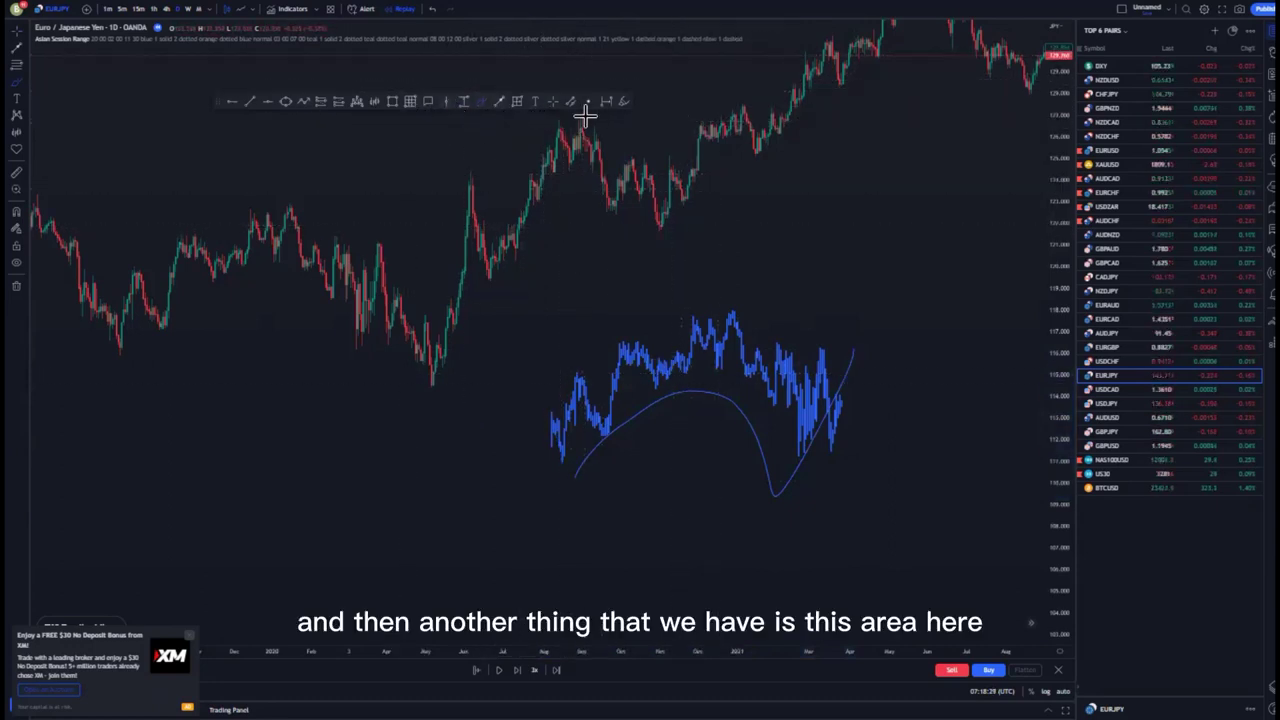
click(741, 412)
key(Delete)
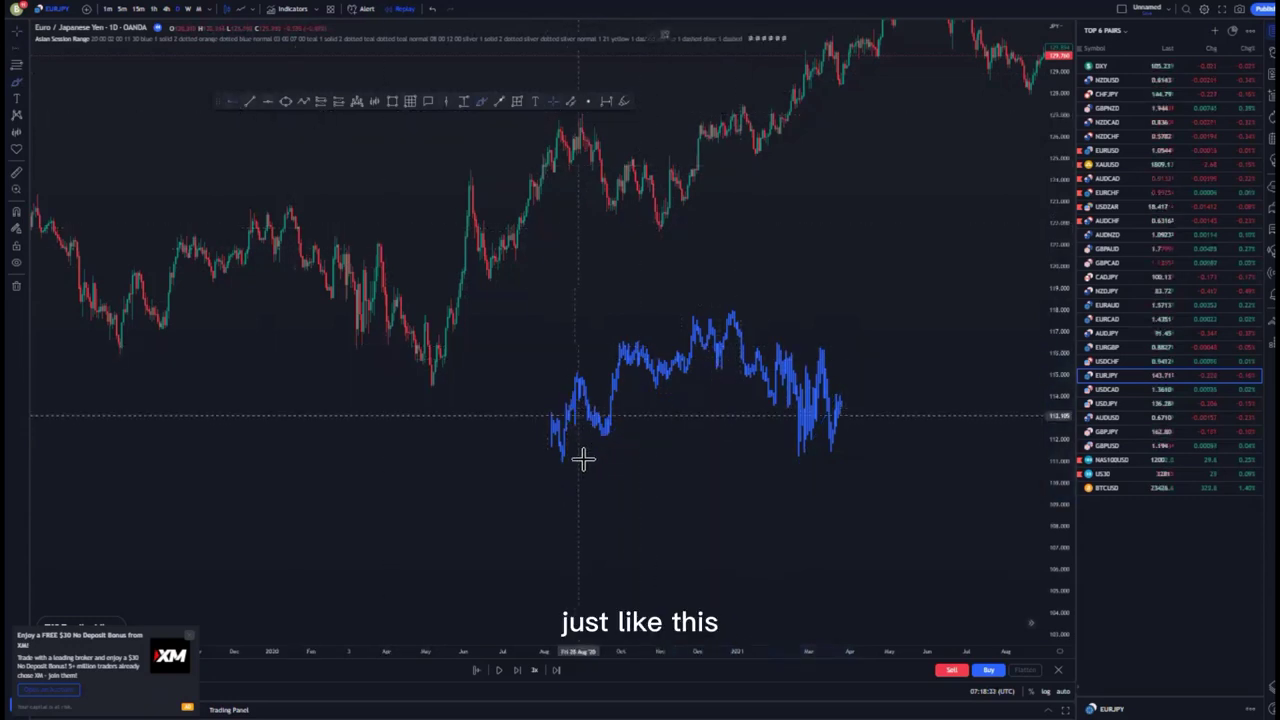
Place a horizontal ray at the copied pattern's first low and brush a decline through it with a pullback to just above the ray.
click(562, 461)
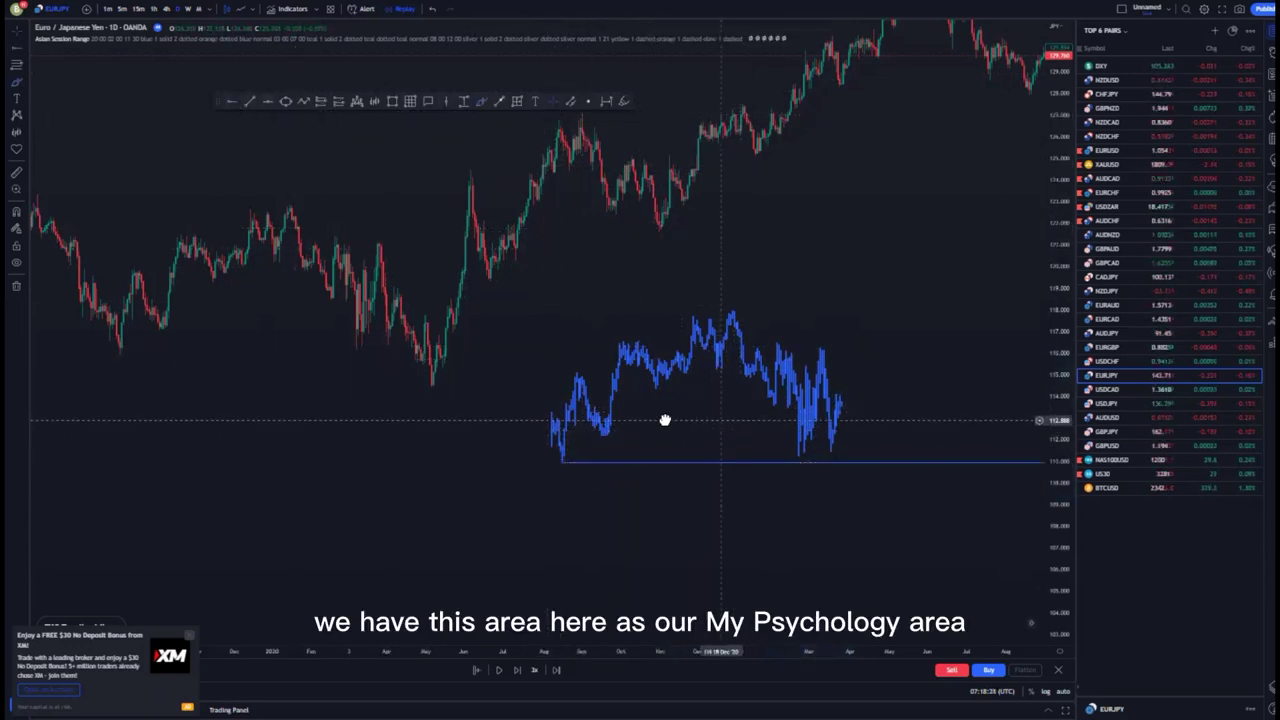
drag(665, 420, 637, 420)
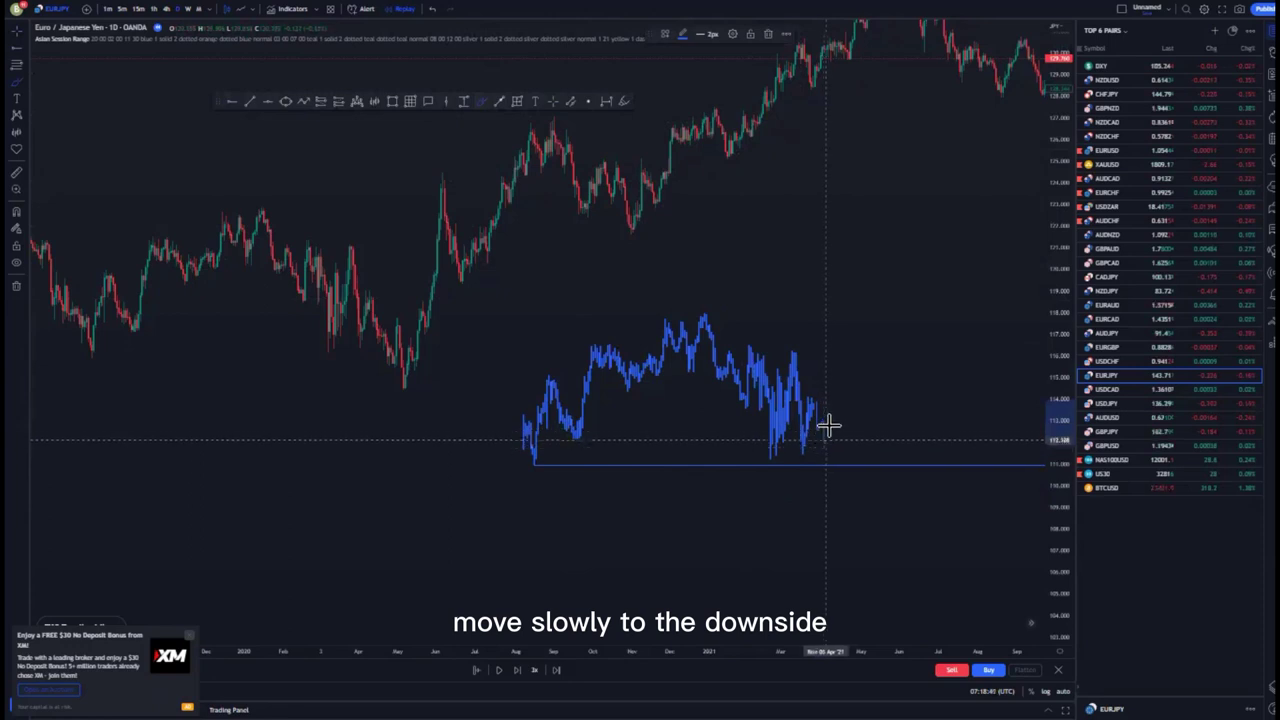
mouse_move(836, 444)
mouse_down()
mouse_move(828, 509)
mouse_move(821, 487)
mouse_move(836, 476)
mouse_up()
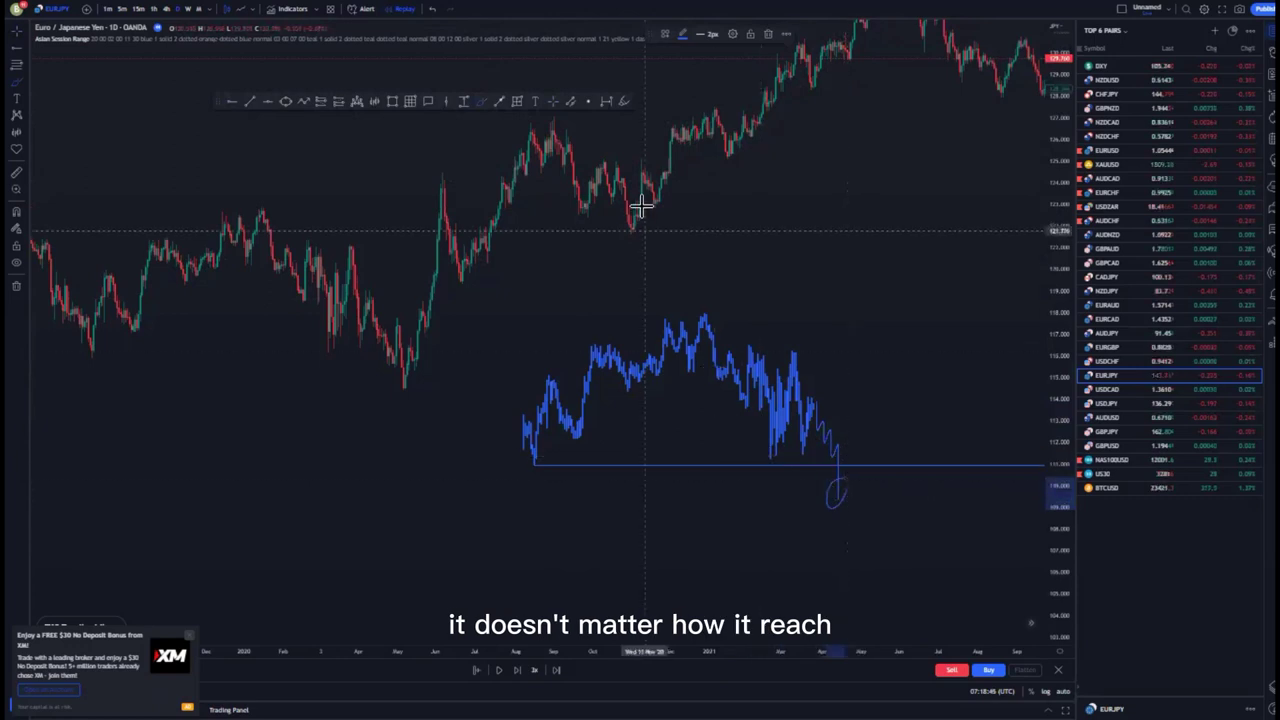
click(768, 35)
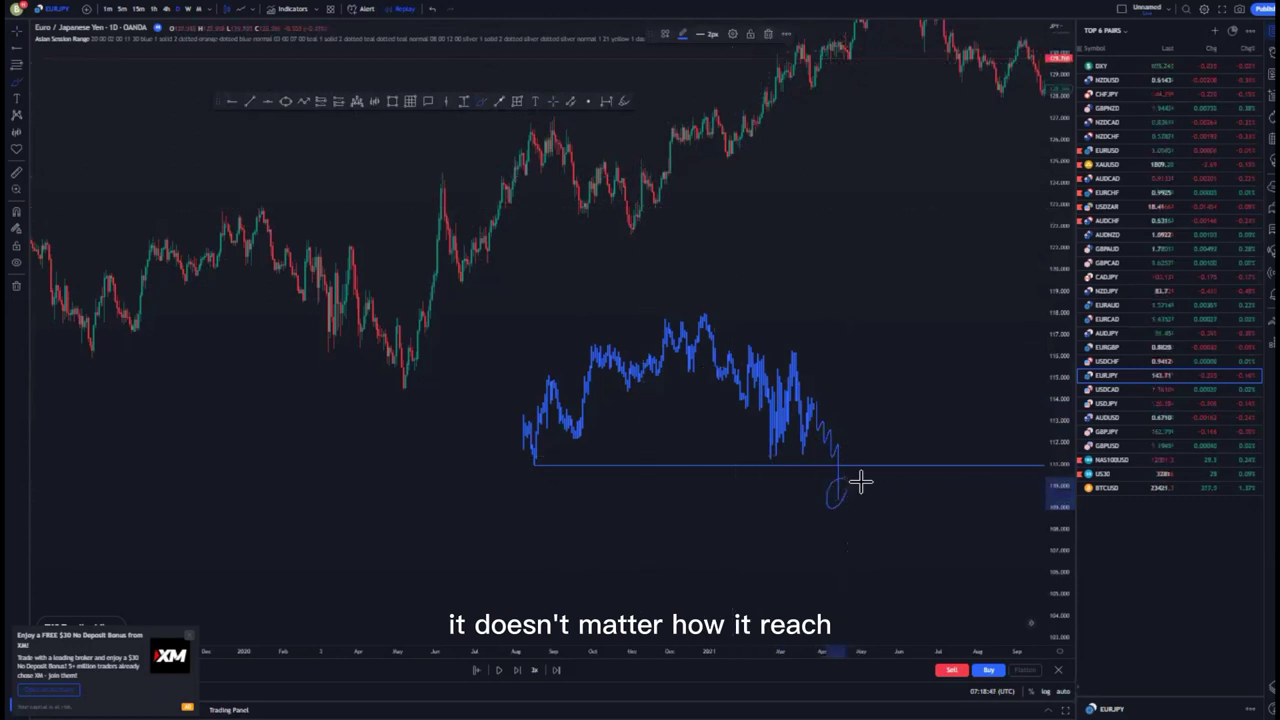
click(481, 99)
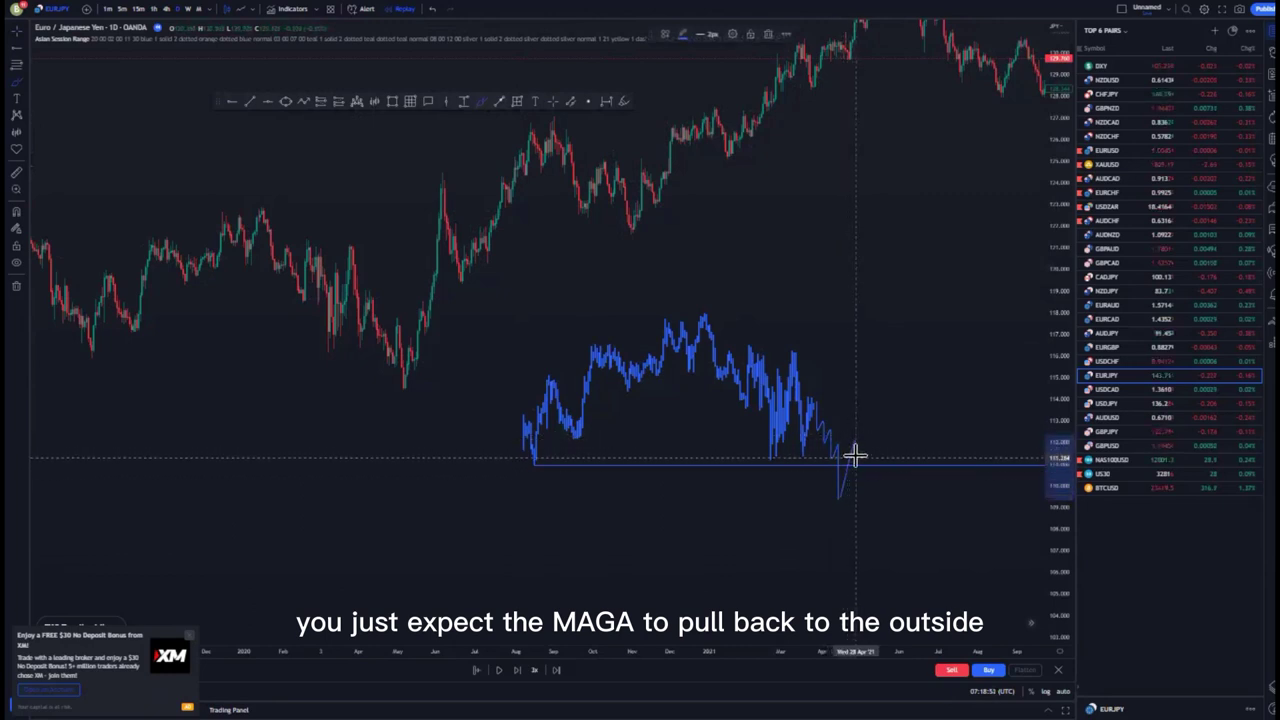
mouse_move(855, 456)
mouse_down()
mouse_move(861, 435)
mouse_move(877, 444)
mouse_move(886, 431)
mouse_move(857, 449)
mouse_move(879, 433)
mouse_up()
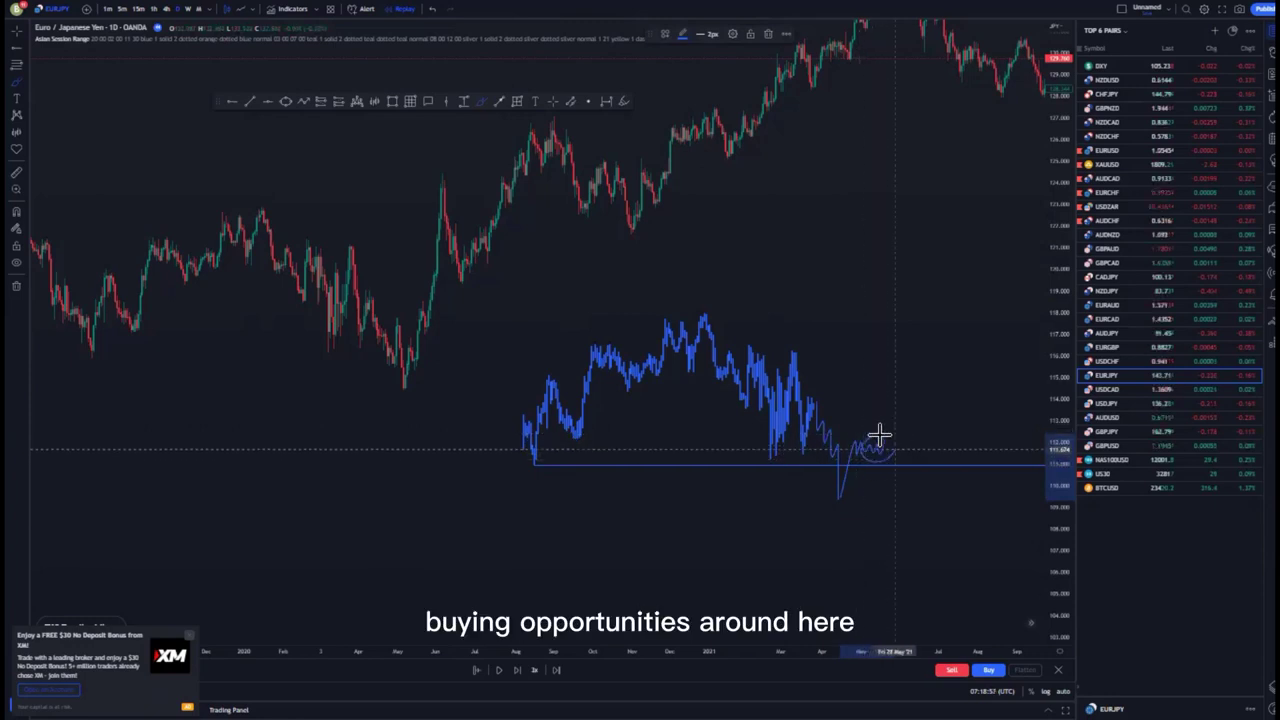
Remove all drawings from the chart.
click(16, 285)
click(85, 287)
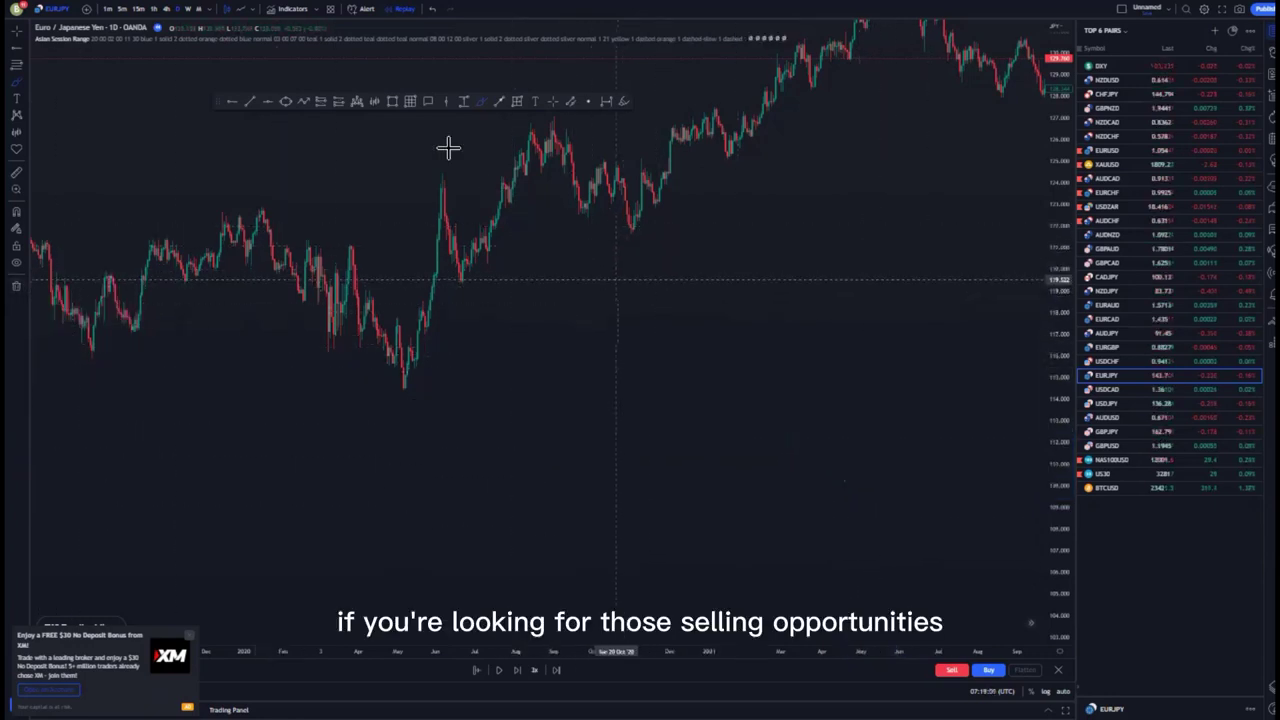
Copy the price bars from June to October 2020 as a bars pattern and move it into the empty area below the price.
click(378, 104)
click(433, 171)
click(624, 186)
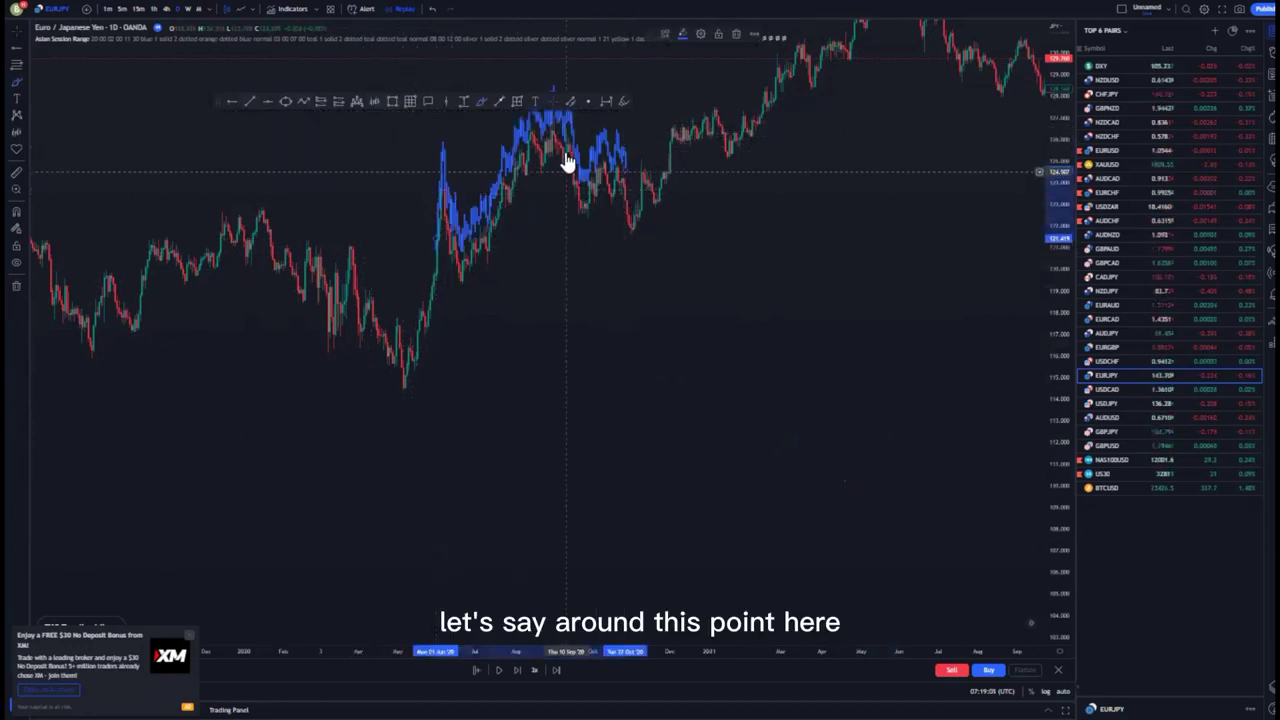
mouse_move(578, 158)
mouse_down()
mouse_move(709, 343)
mouse_move(734, 429)
mouse_up()
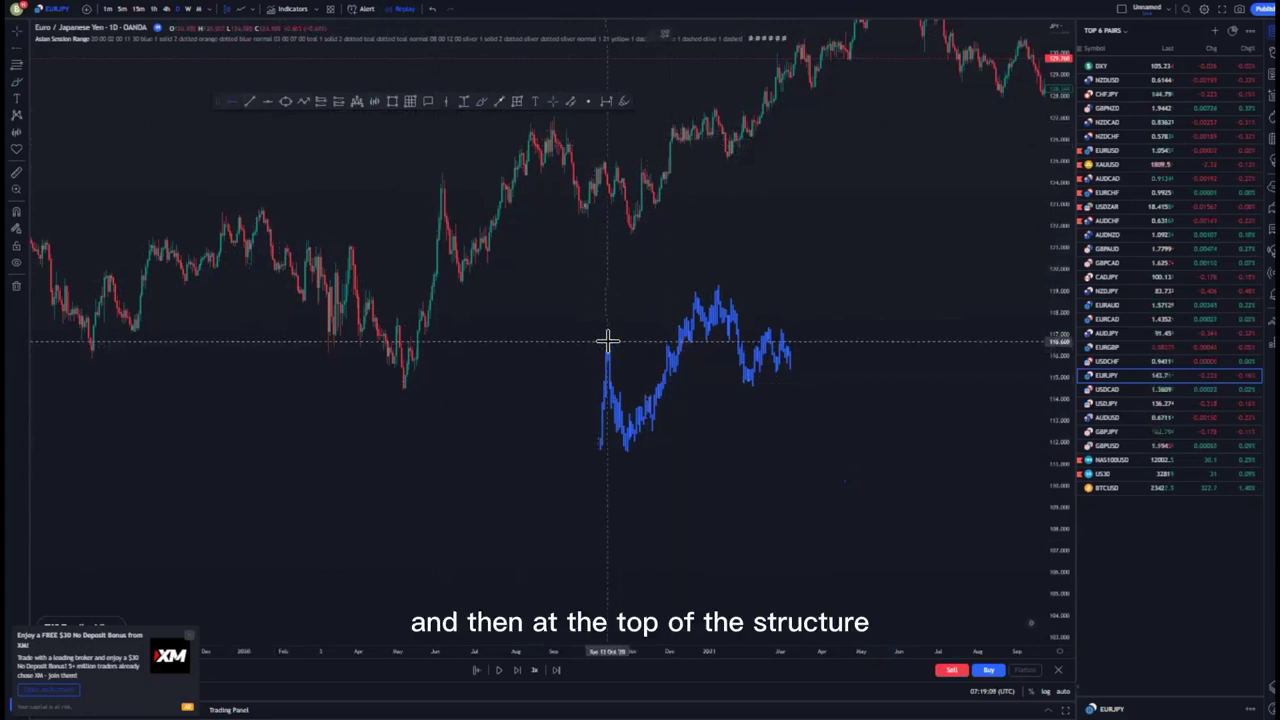
Place a horizontal ray at the copied pattern's first peak, at about 116.67, and brush marks around that peak and the higher double top.
click(812, 422)
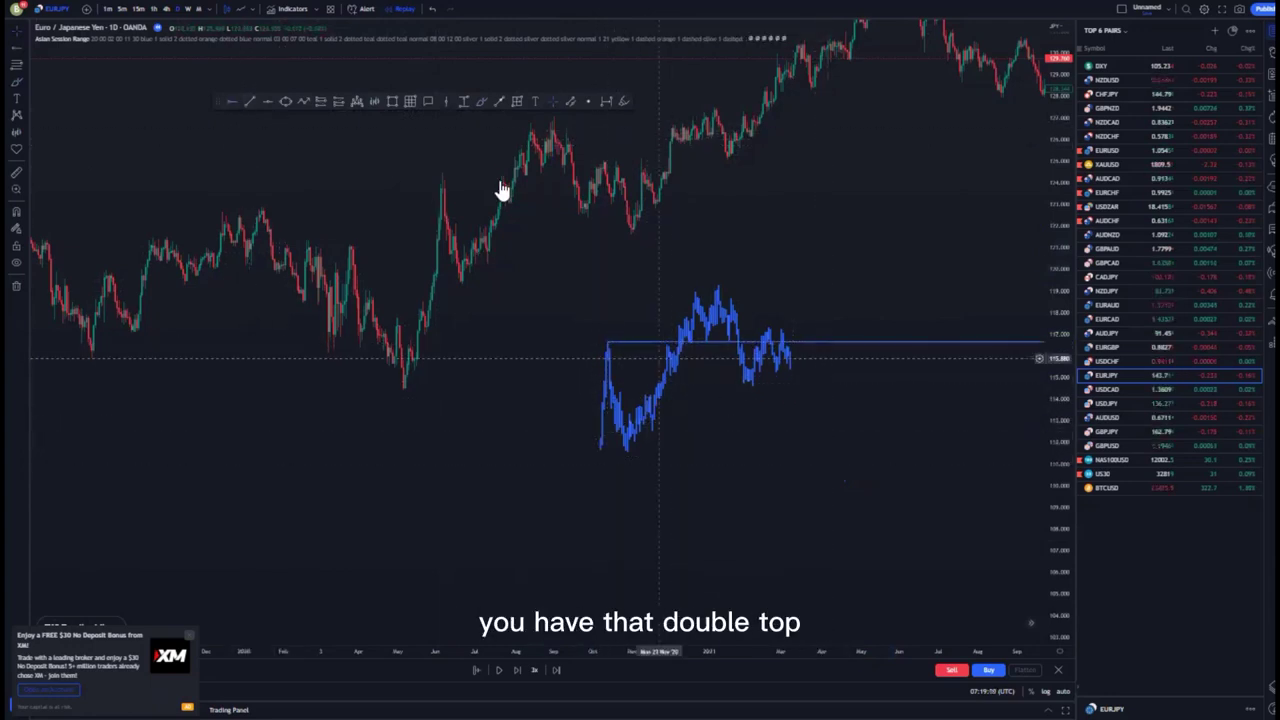
click(608, 341)
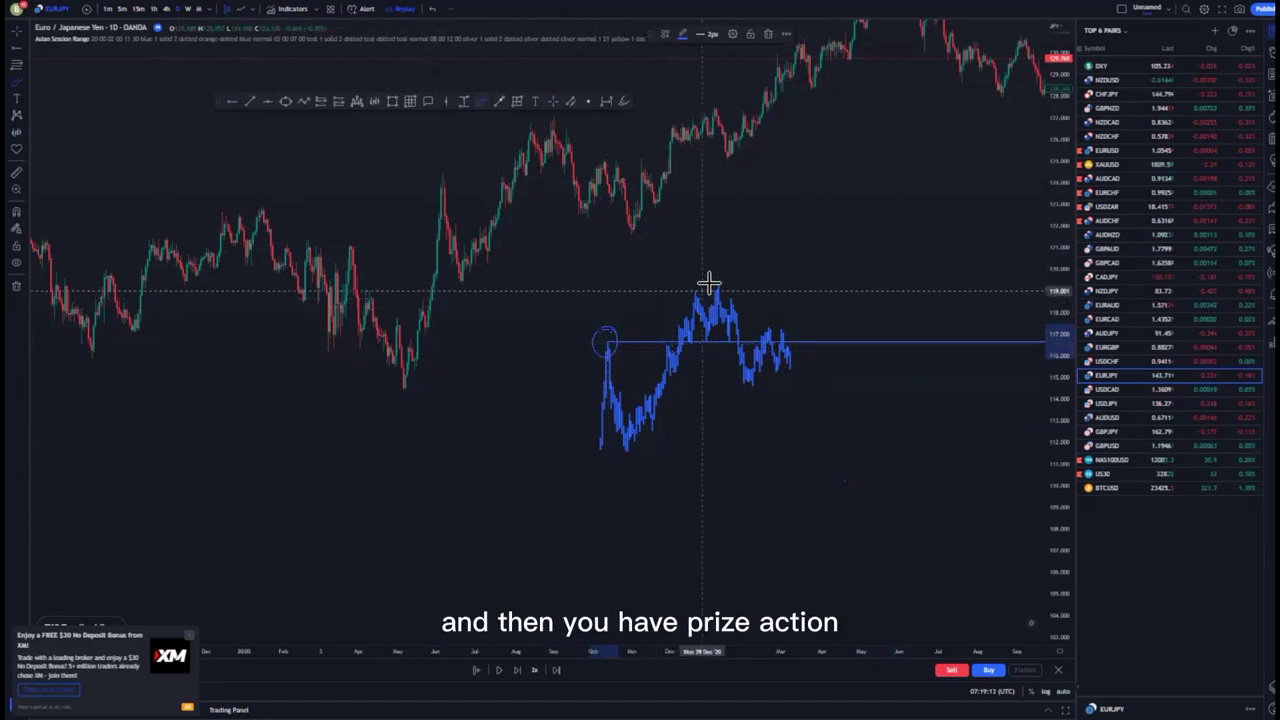
mouse_move(708, 284)
mouse_down()
mouse_move(663, 297)
mouse_move(654, 363)
mouse_move(706, 357)
mouse_move(726, 283)
mouse_up()
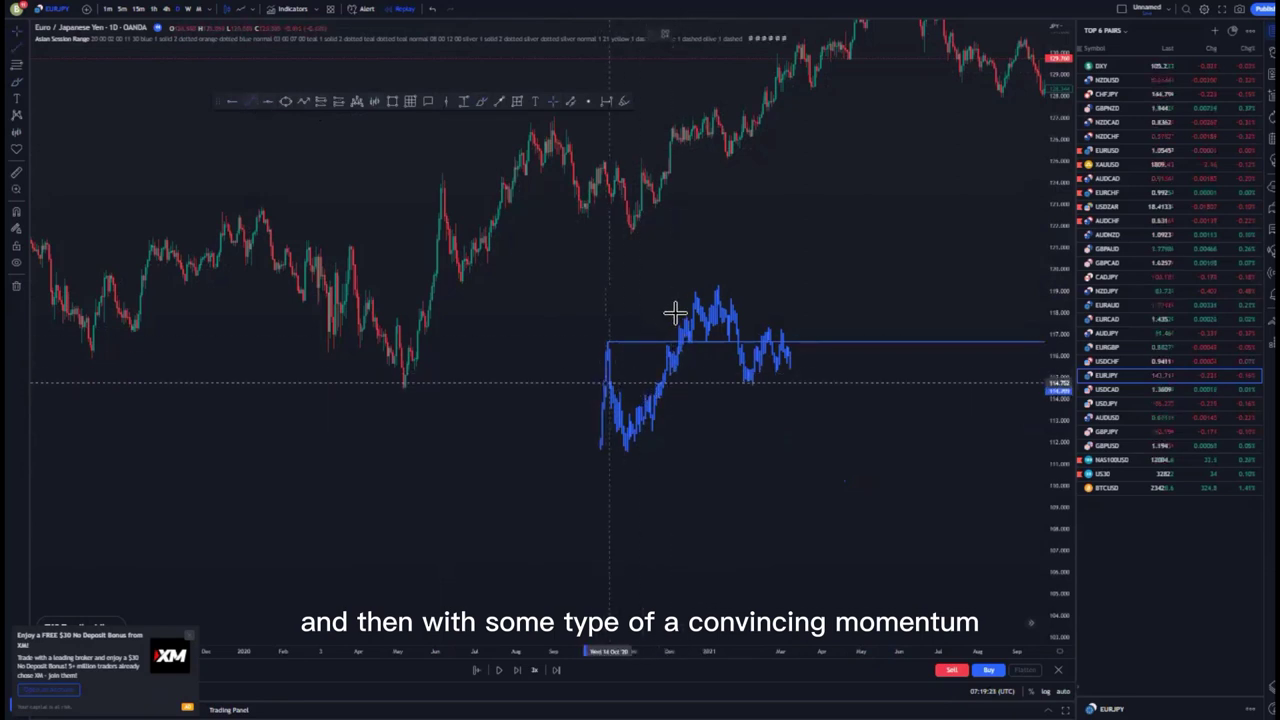
Draw a rising trend line from about 114.76 beneath the copied pattern's first peak to about 119.83 above its double top.
click(608, 383)
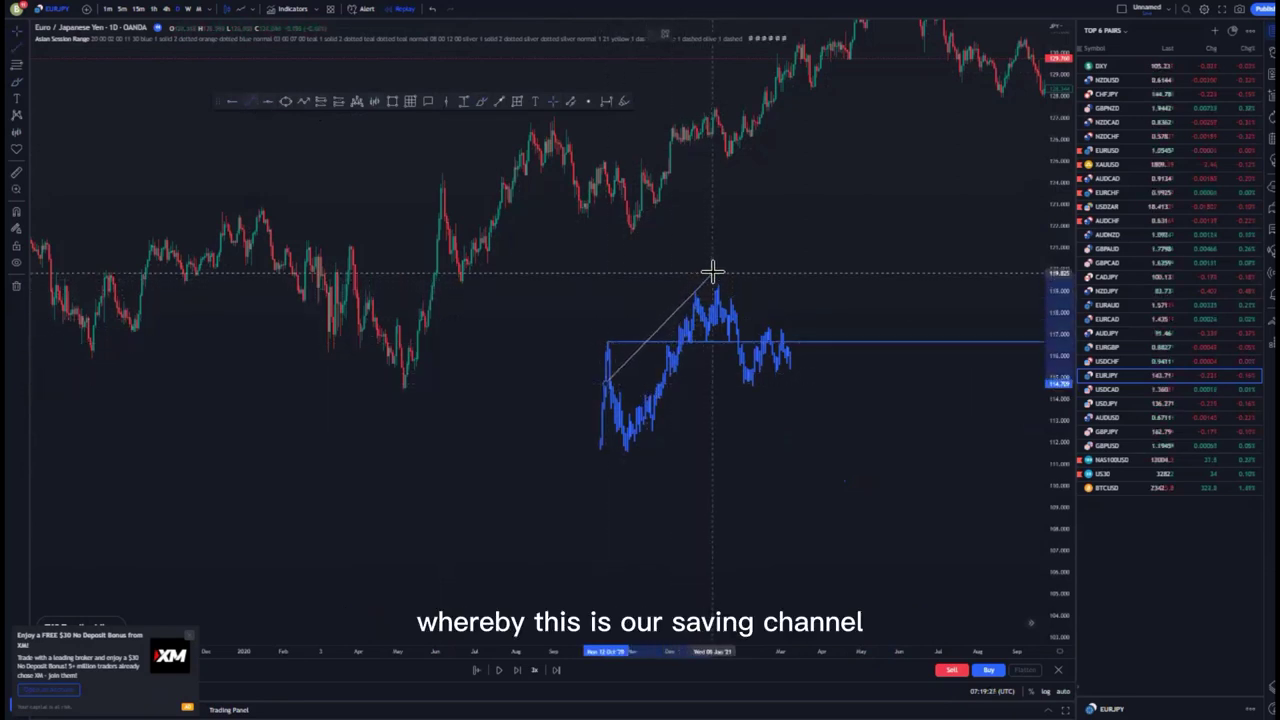
click(712, 271)
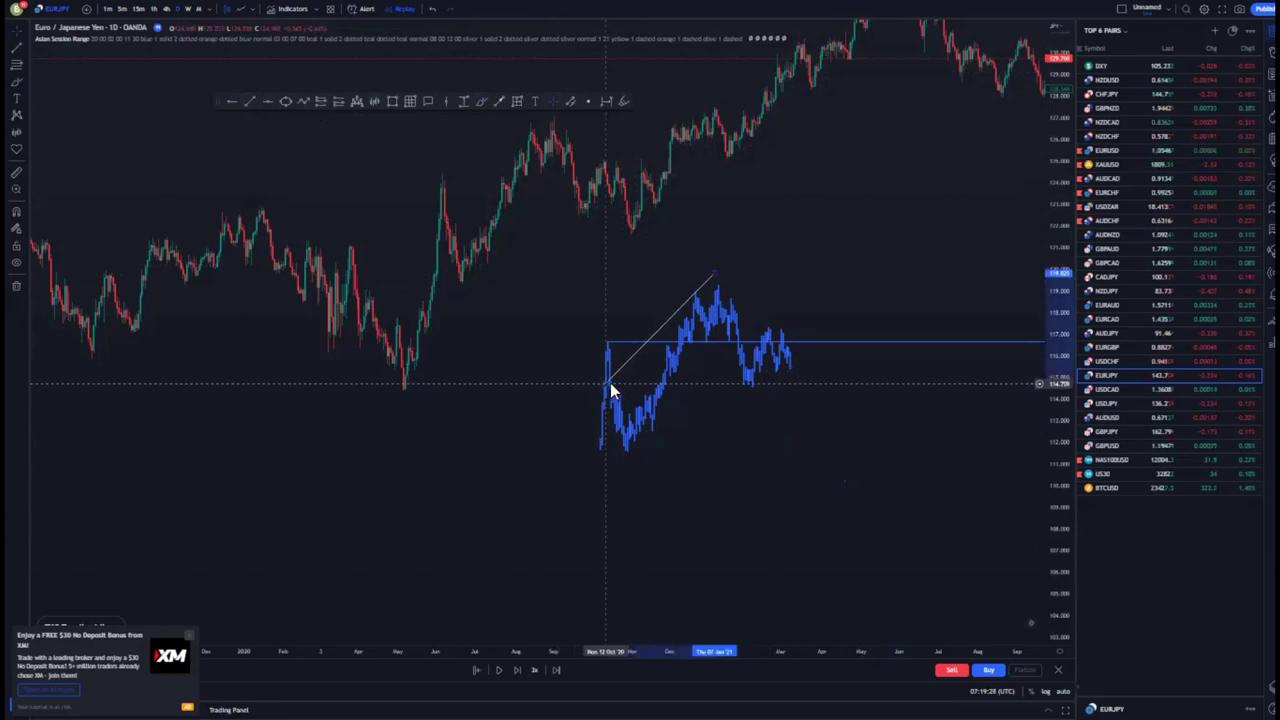
Colour the upper trend line yellow and draw a matching rising line beneath the copied pattern's lows, starting at about 111.4.
click(656, 330)
click(710, 35)
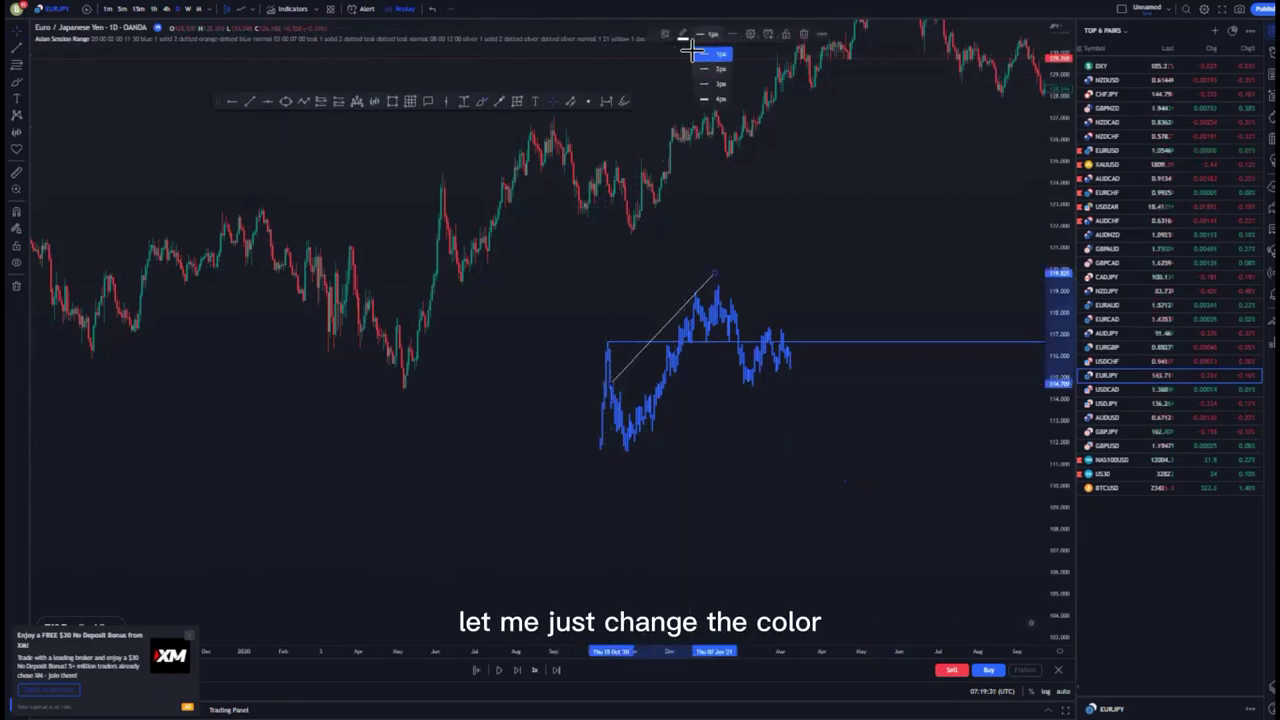
click(682, 34)
click(715, 68)
click(607, 415)
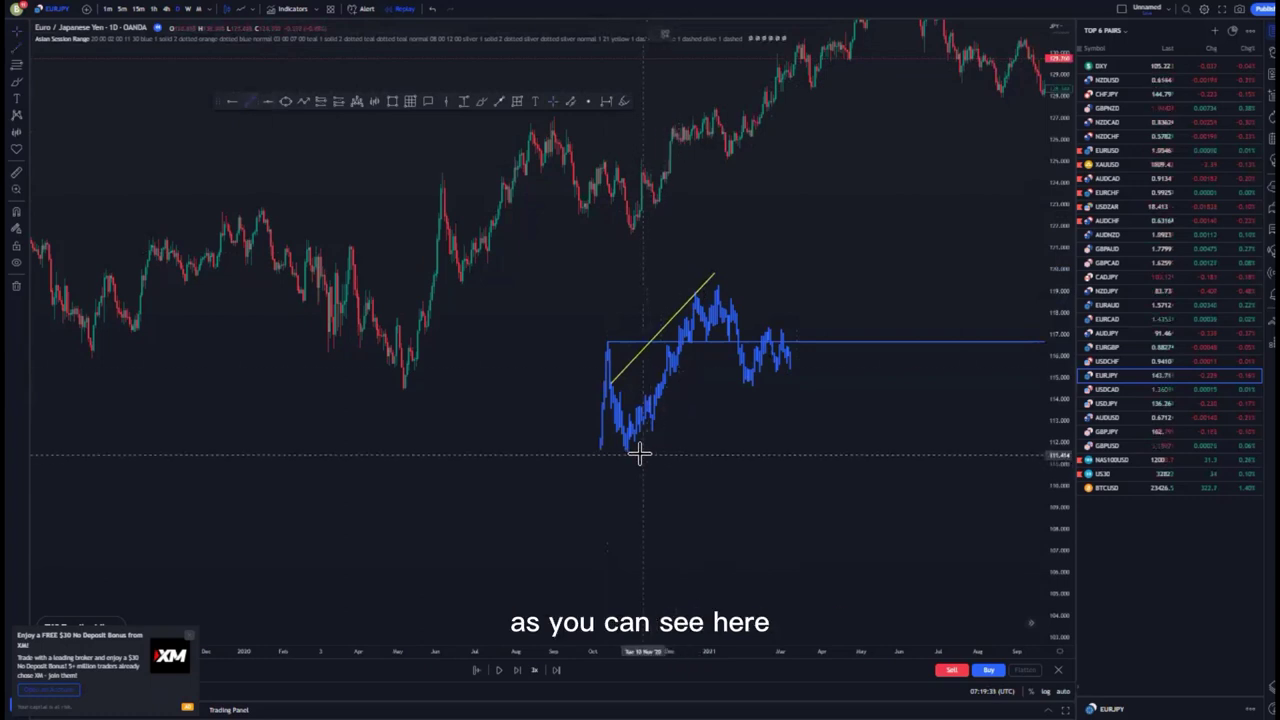
click(741, 328)
click(706, 446)
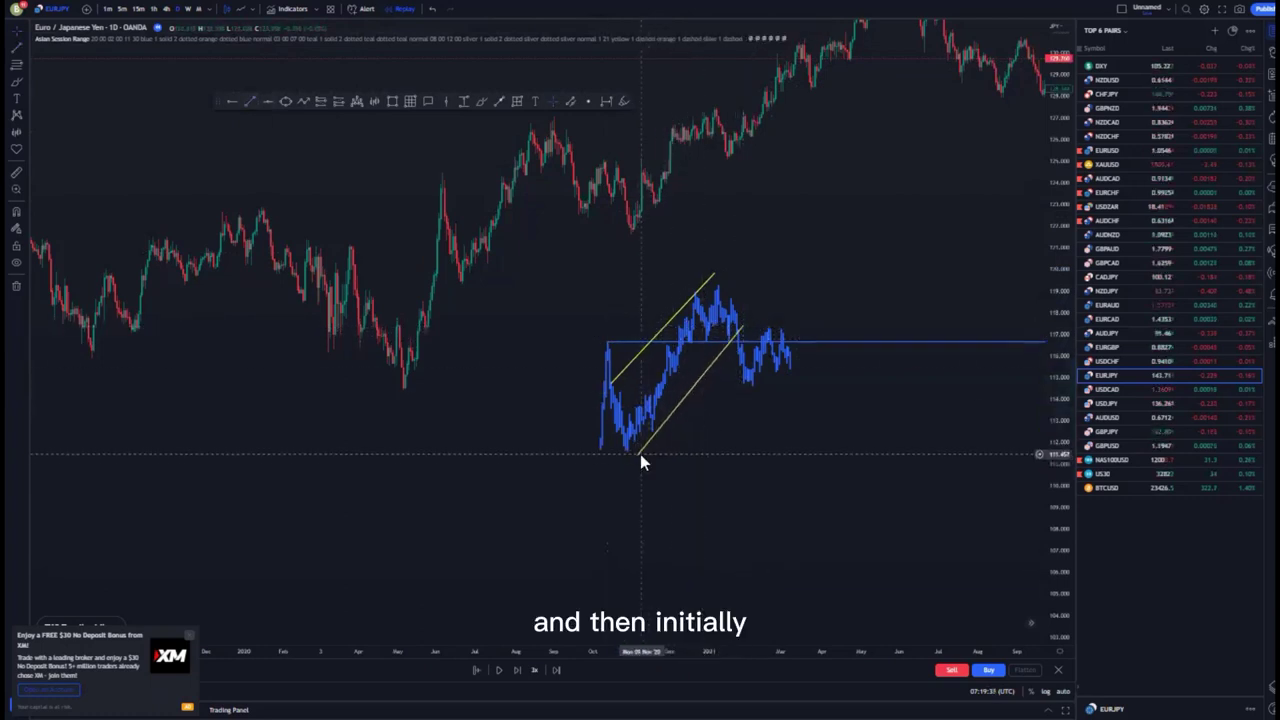
Brush circles around the upper trend line's first and second touches and place a horizontal ray at the second, at about 118.8.
click(481, 101)
mouse_move(615, 370)
mouse_down()
mouse_move(608, 384)
mouse_move(617, 374)
mouse_up()
click(690, 291)
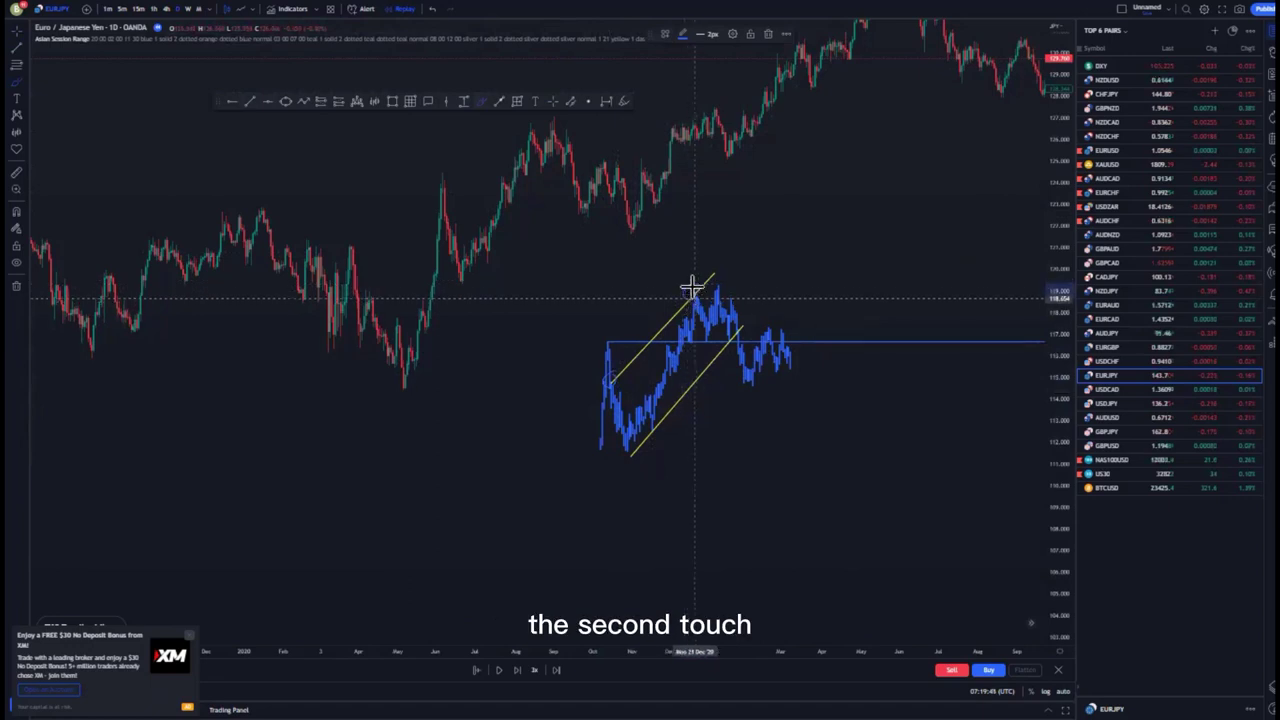
click(232, 103)
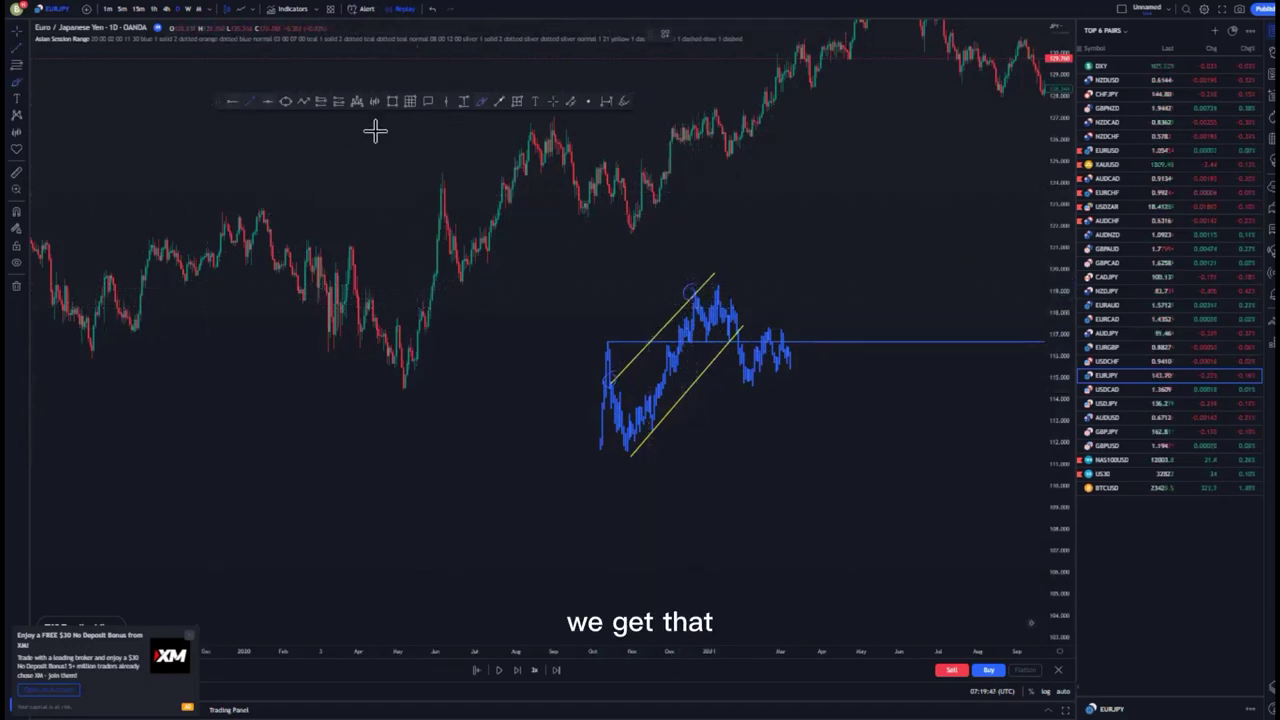
click(692, 293)
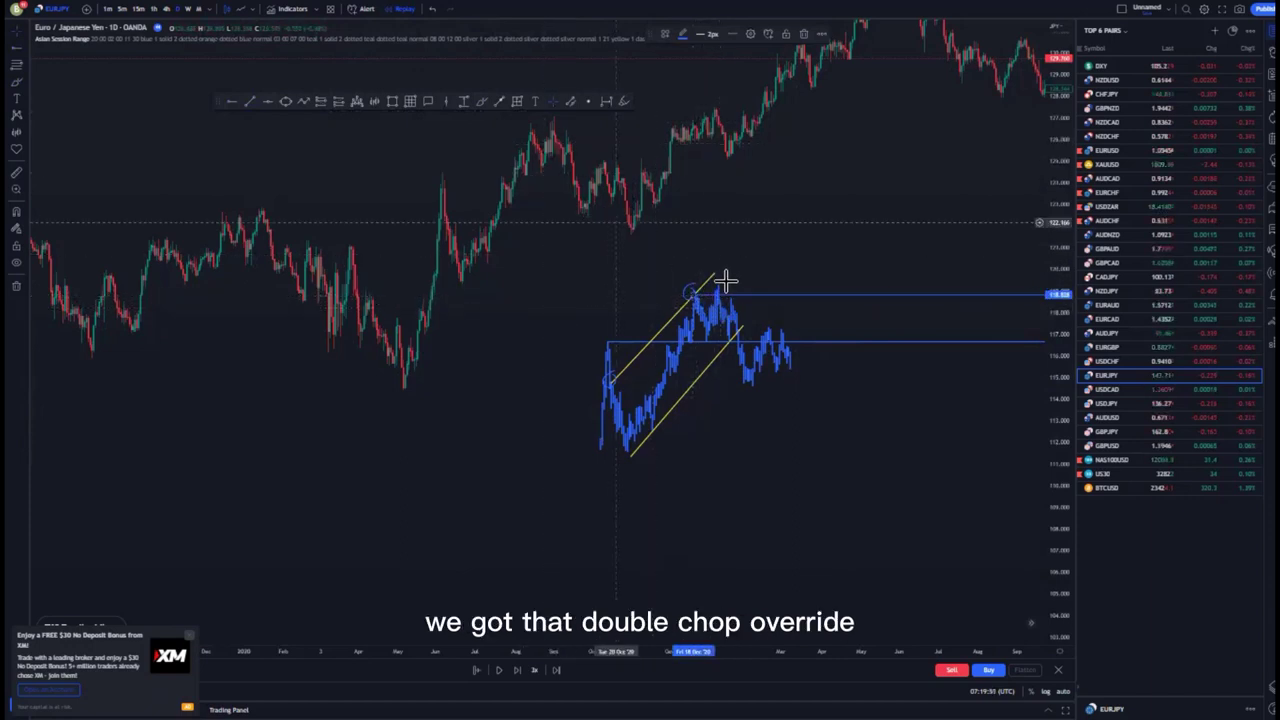
Brush a mark at the copied pattern's higher second top and a circle around its first peak.
click(484, 102)
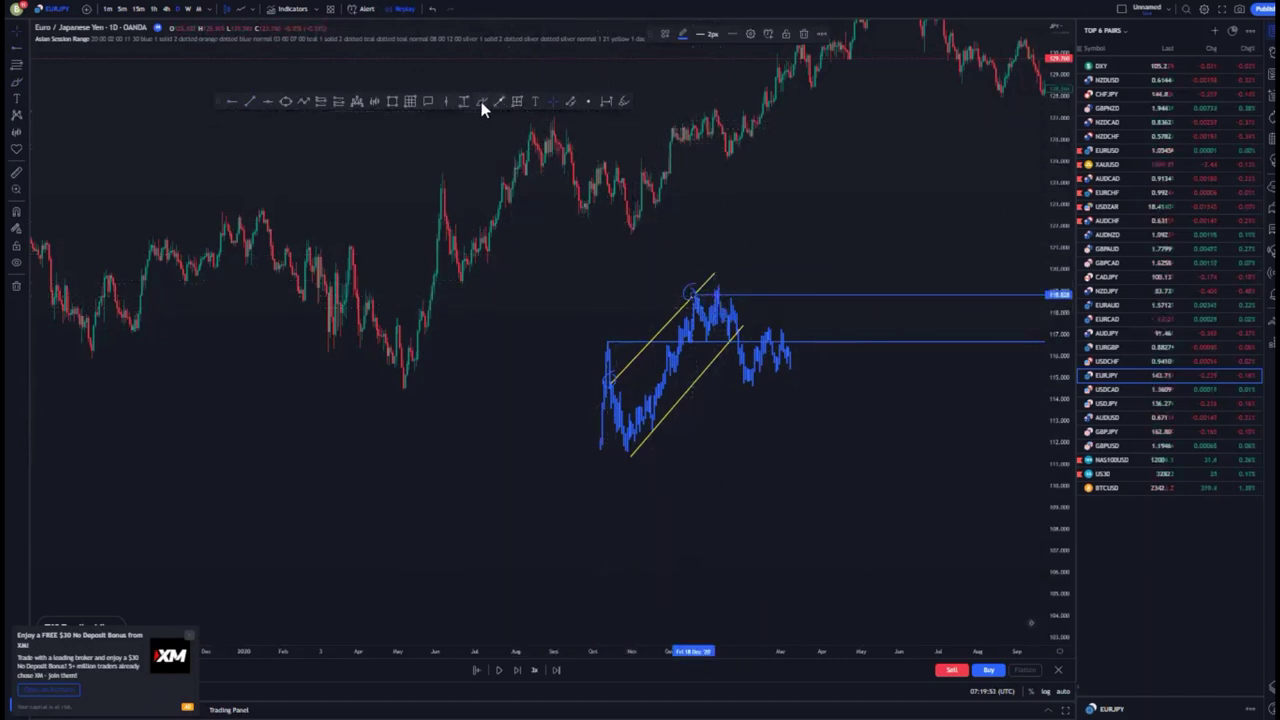
drag(715, 283, 720, 276)
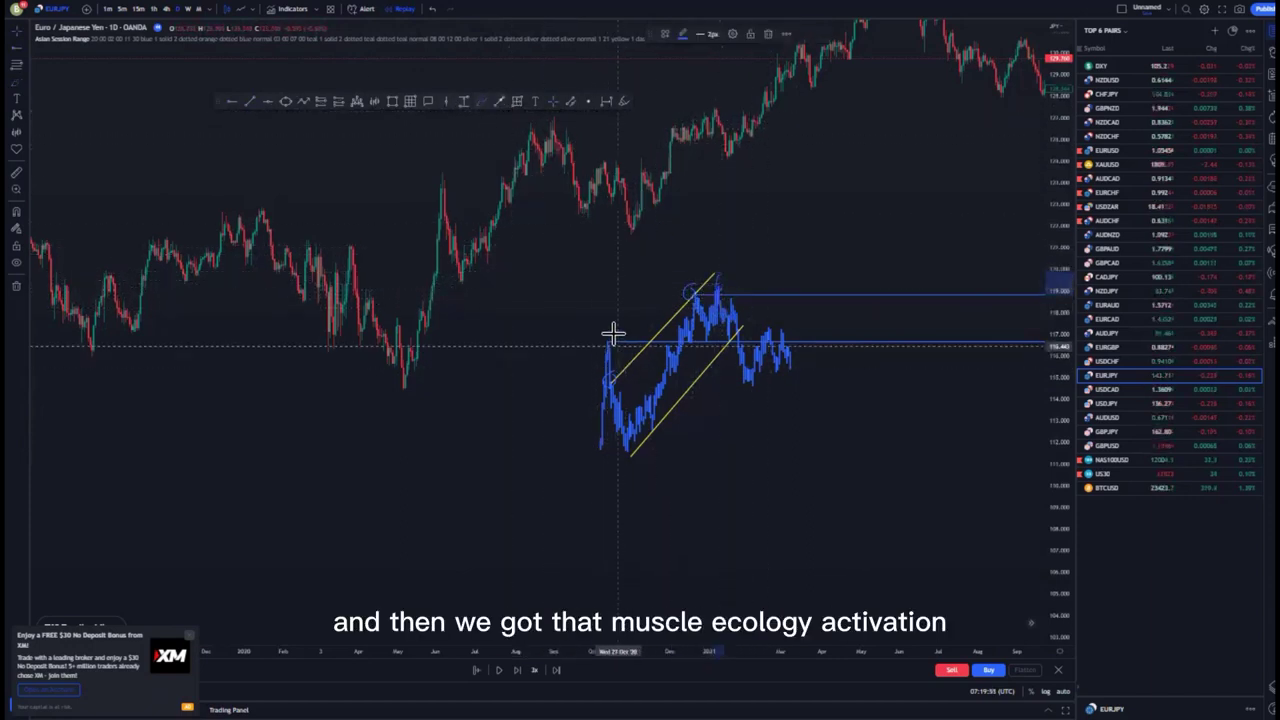
mouse_move(611, 334)
mouse_down()
mouse_move(620, 351)
mouse_move(611, 335)
mouse_up()
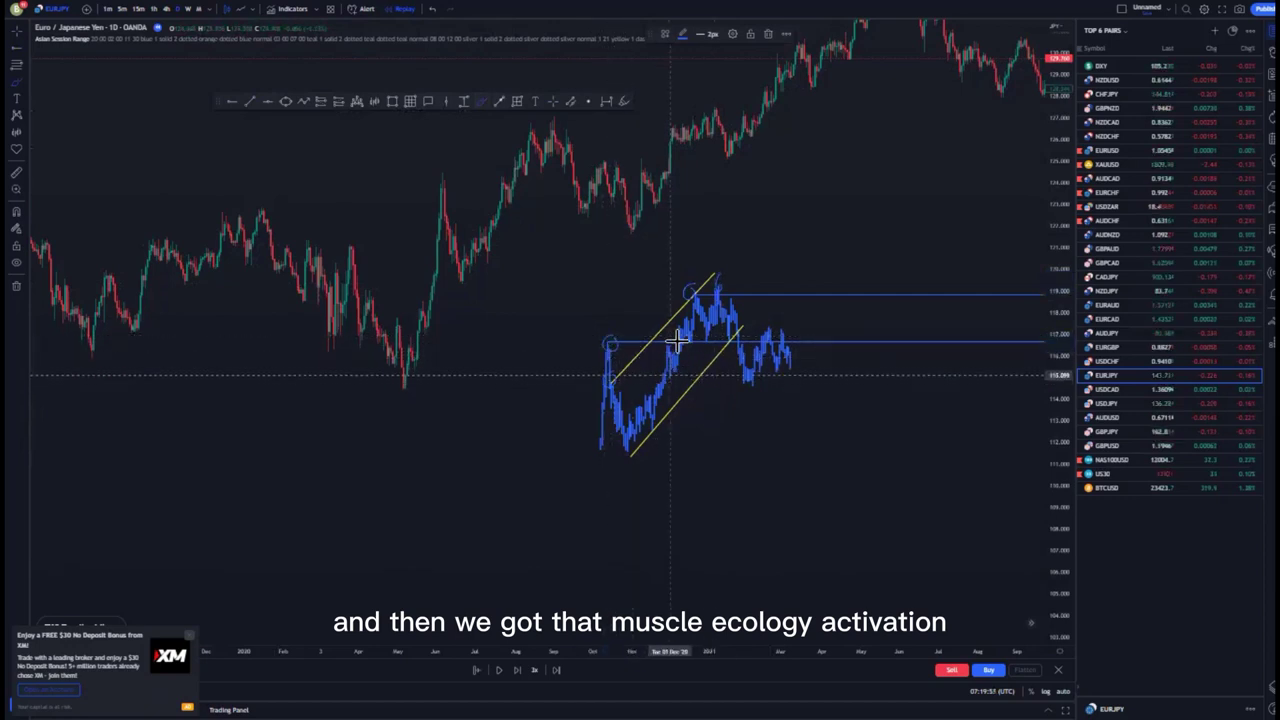
Brush a dip and an upward continuation path from the pattern's double top to about 122.5, and delete the sketch.
click(691, 291)
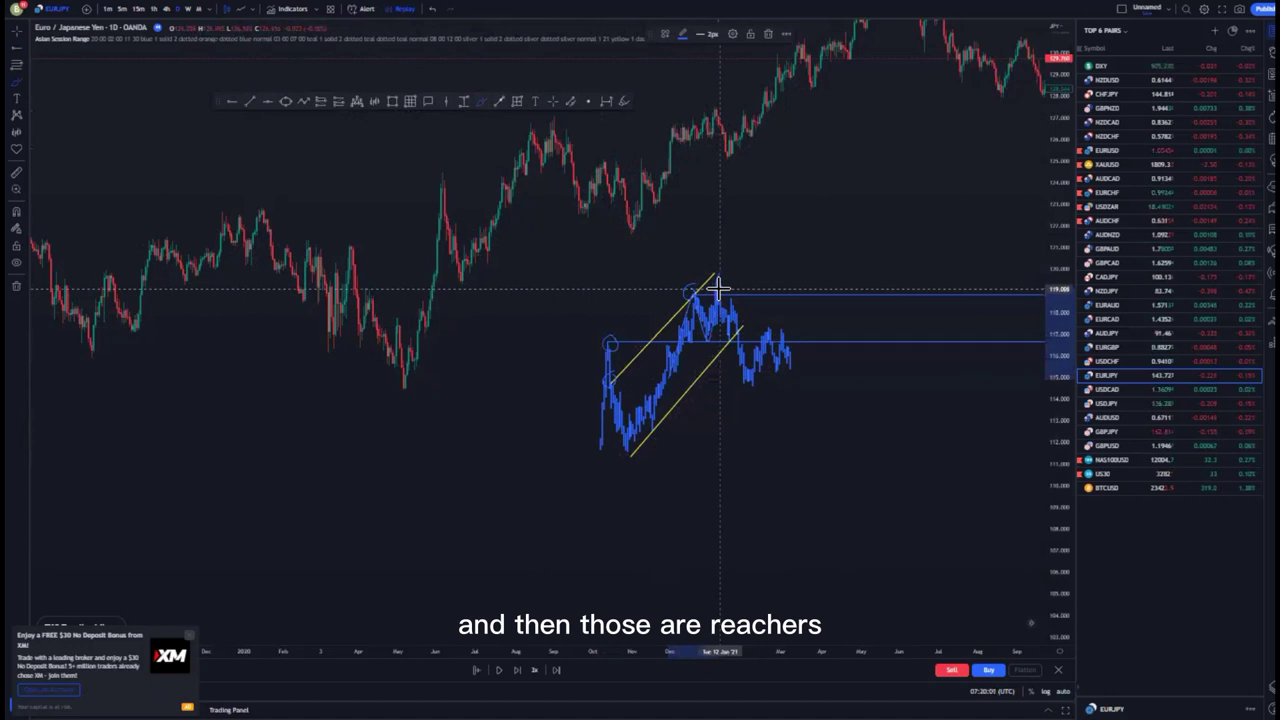
drag(725, 292, 757, 218)
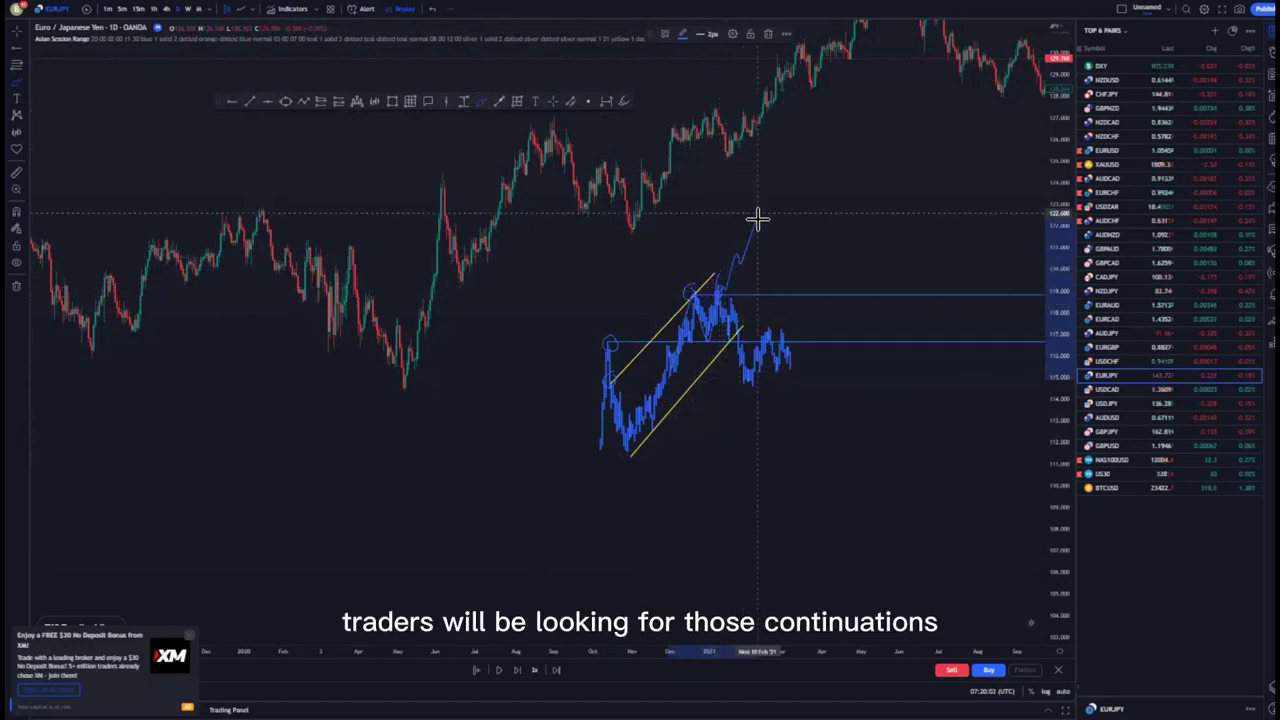
click(768, 34)
Draw a falling line along the drop from the double top at about 118.9 to about 114.6, and delete it.
click(499, 101)
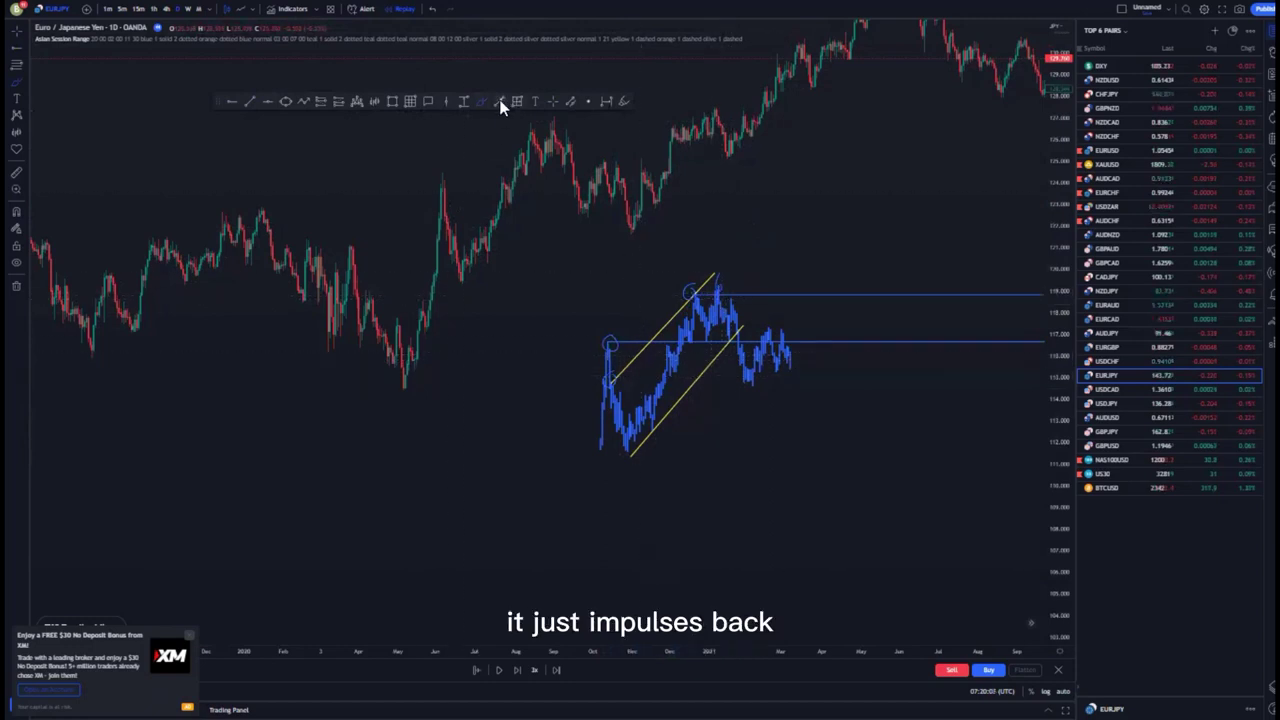
click(753, 384)
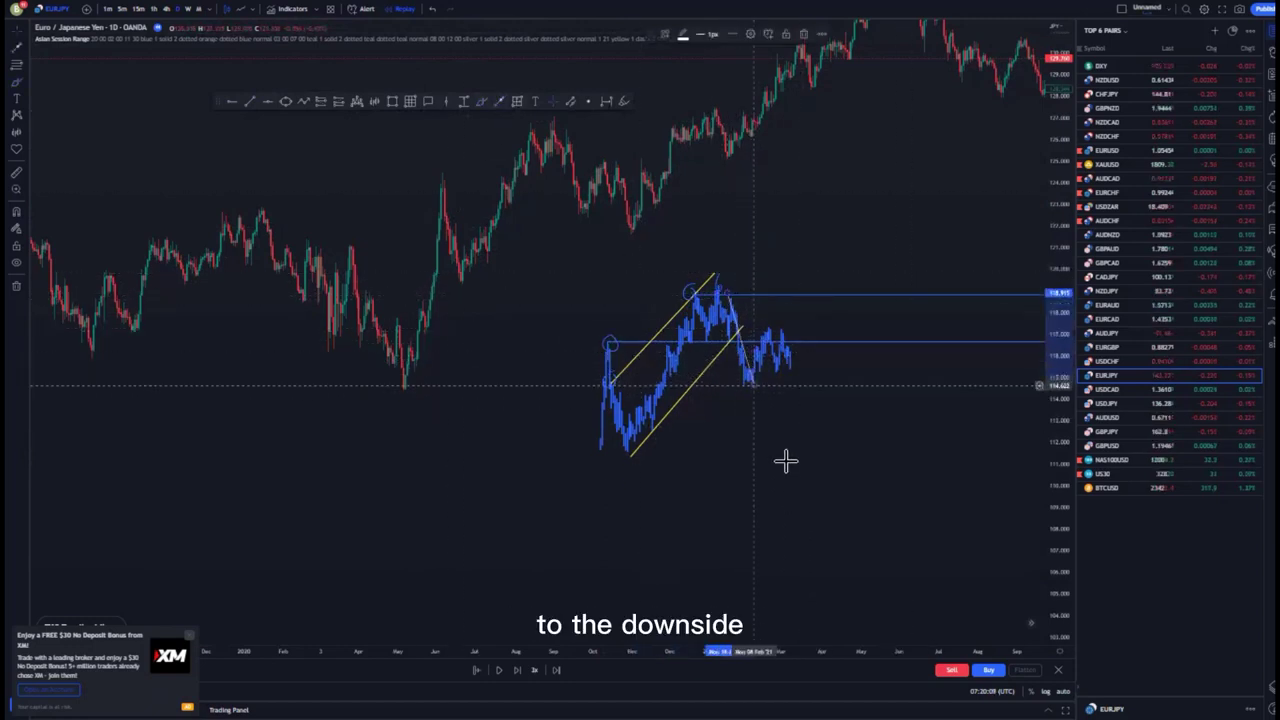
click(803, 35)
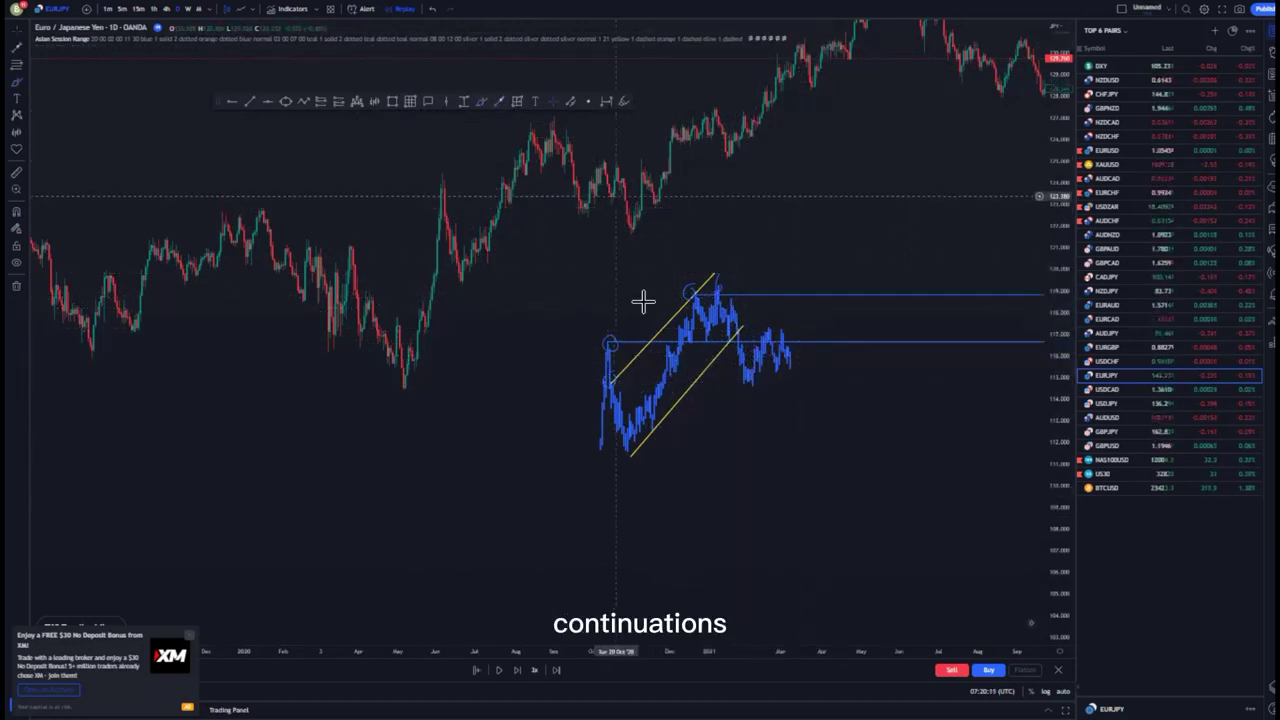
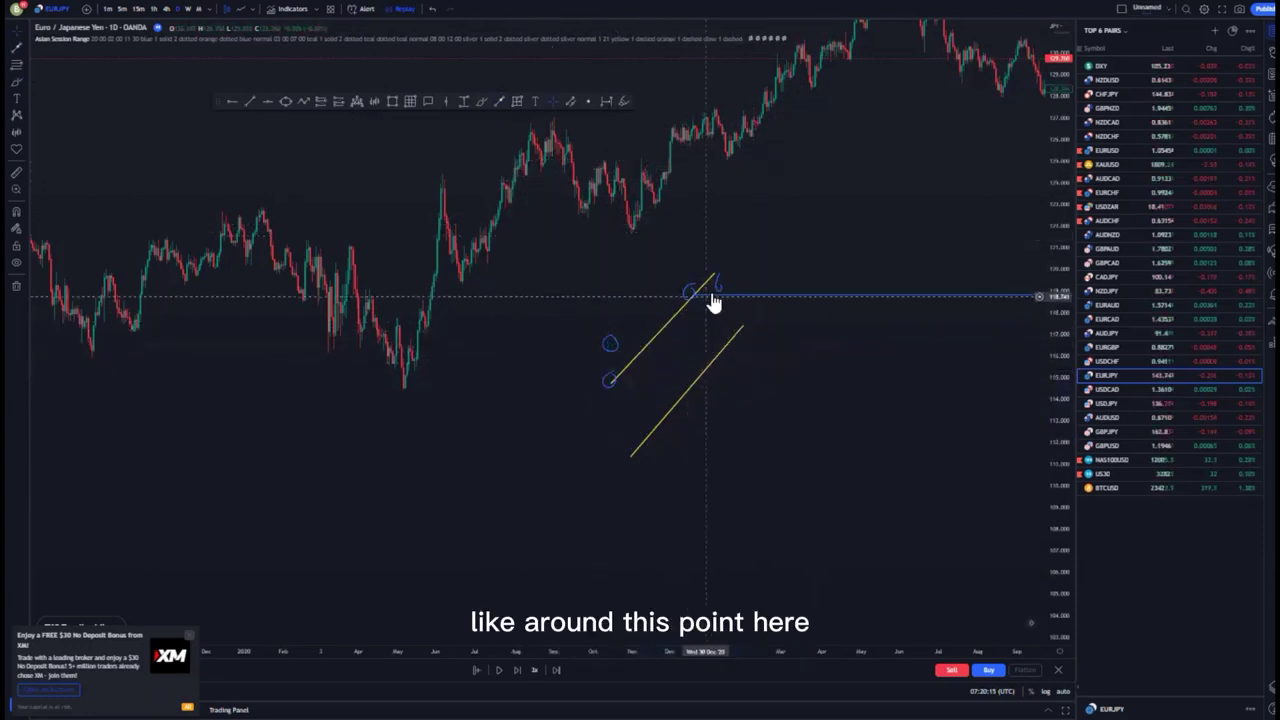
Delete the remaining horizontal ray, brush marks and both yellow trend lines below the price.
key(Delete)
click(717, 286)
key(Delete)
click(689, 289)
key(Delete)
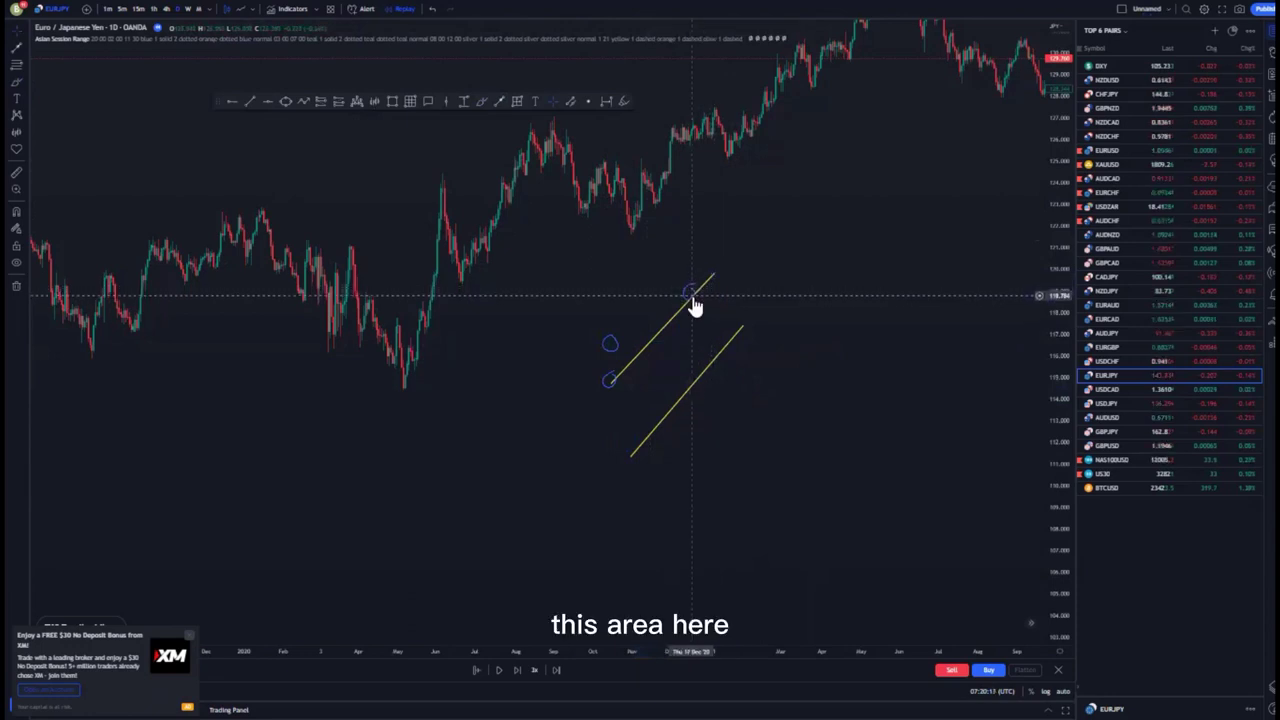
click(692, 308)
key(Delete)
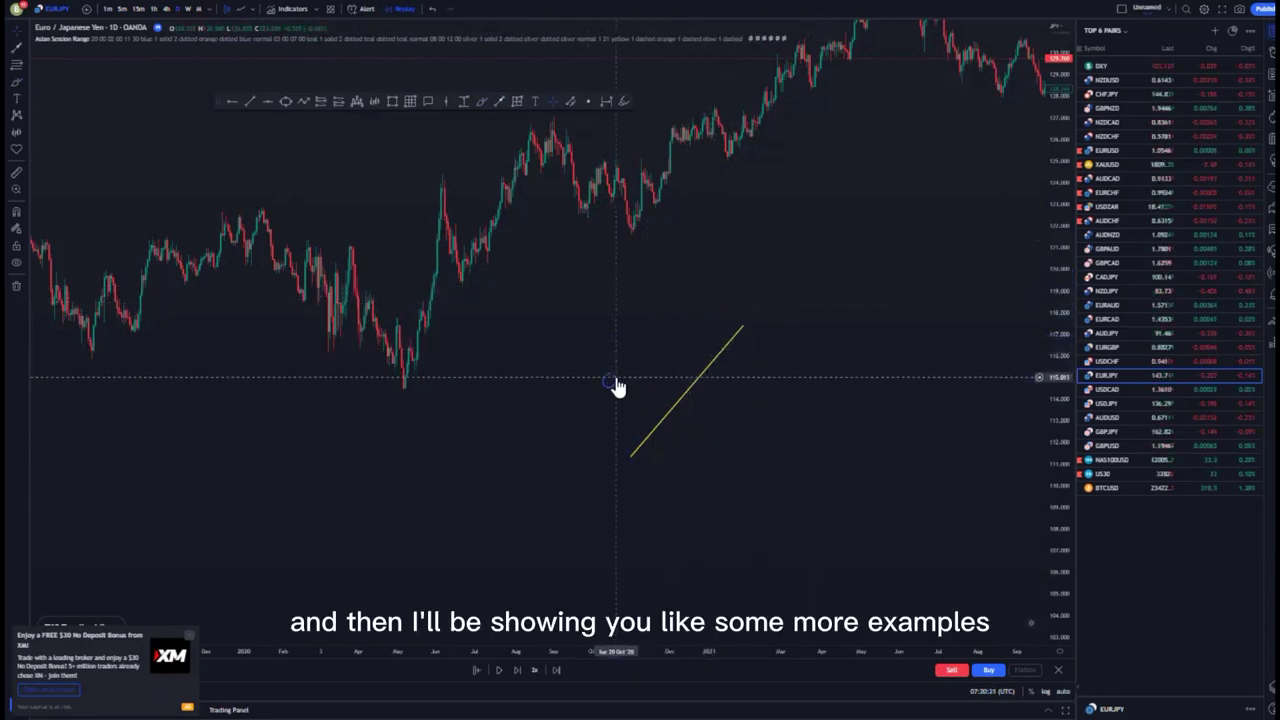
click(691, 389)
key(Delete)
Place a horizontal ray at the June 2020 peak, about 124.4, and draw a rising trend line above price from about 122.1 to 127.5.
drag(651, 363, 672, 425)
click(229, 102)
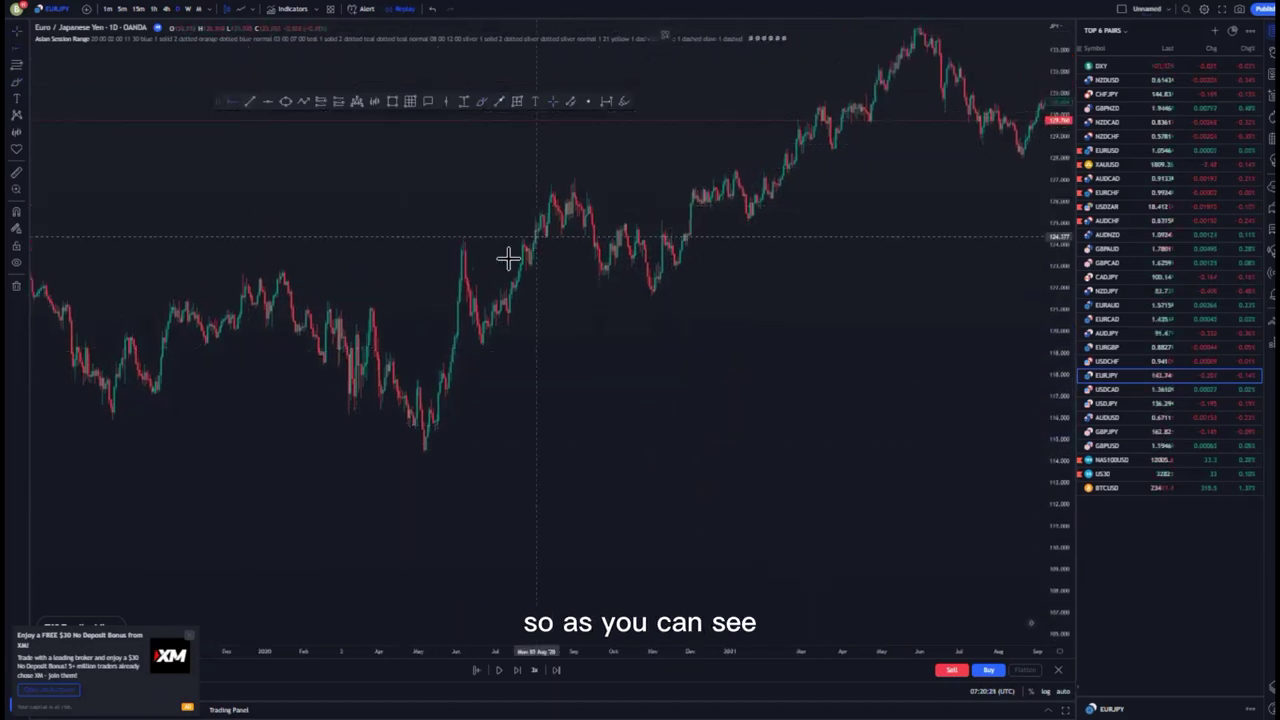
click(464, 236)
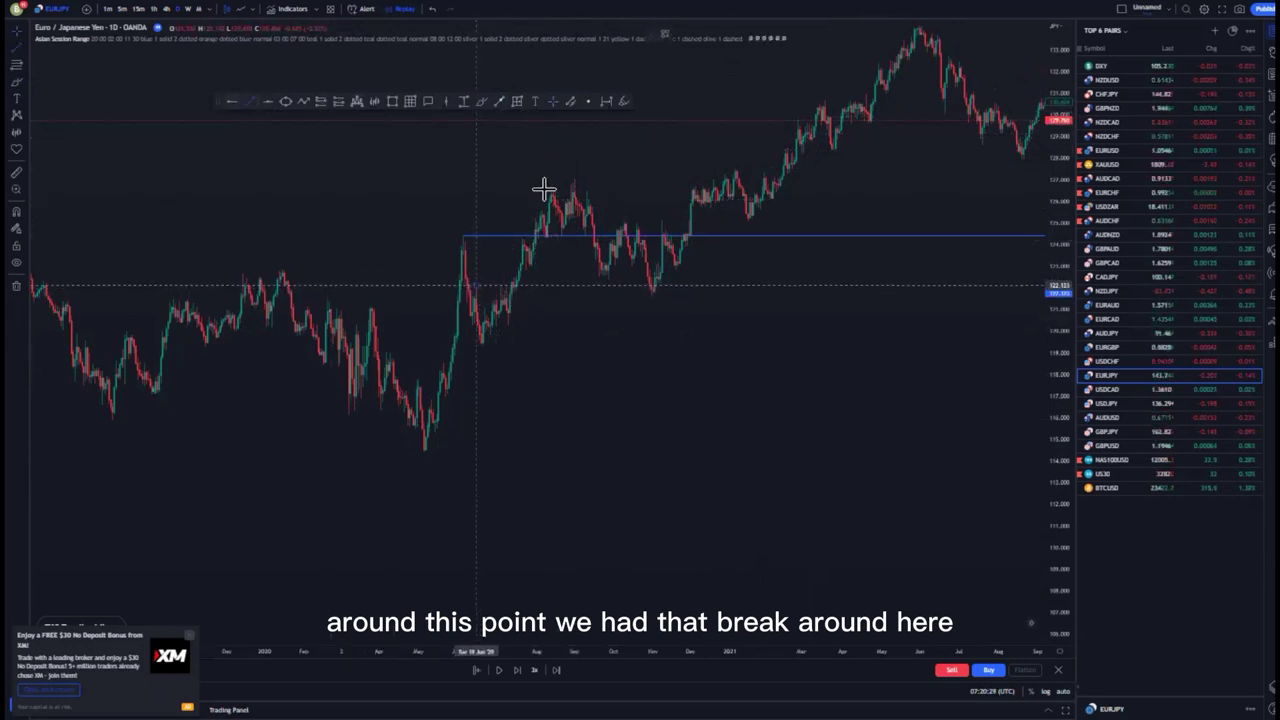
drag(476, 285, 558, 172)
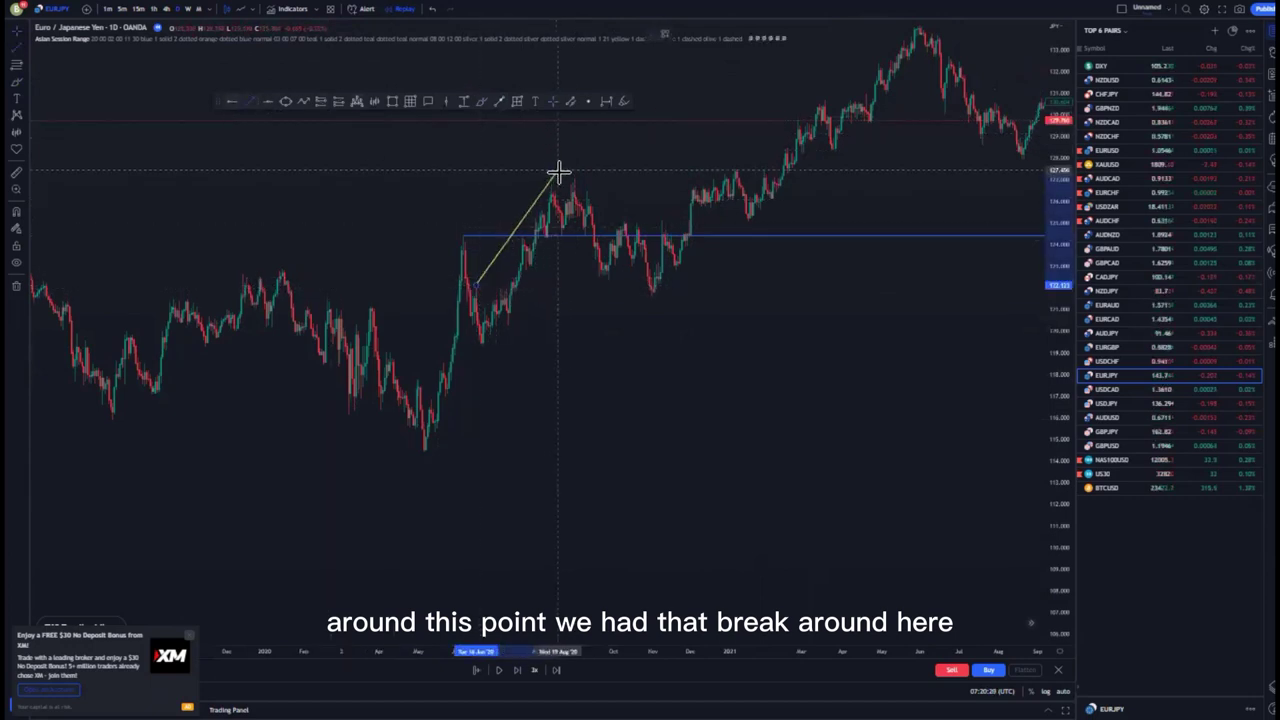
Draw a lower rising trend line from about 119.4 beneath the late-June 2020 lows to the September pullback.
click(249, 101)
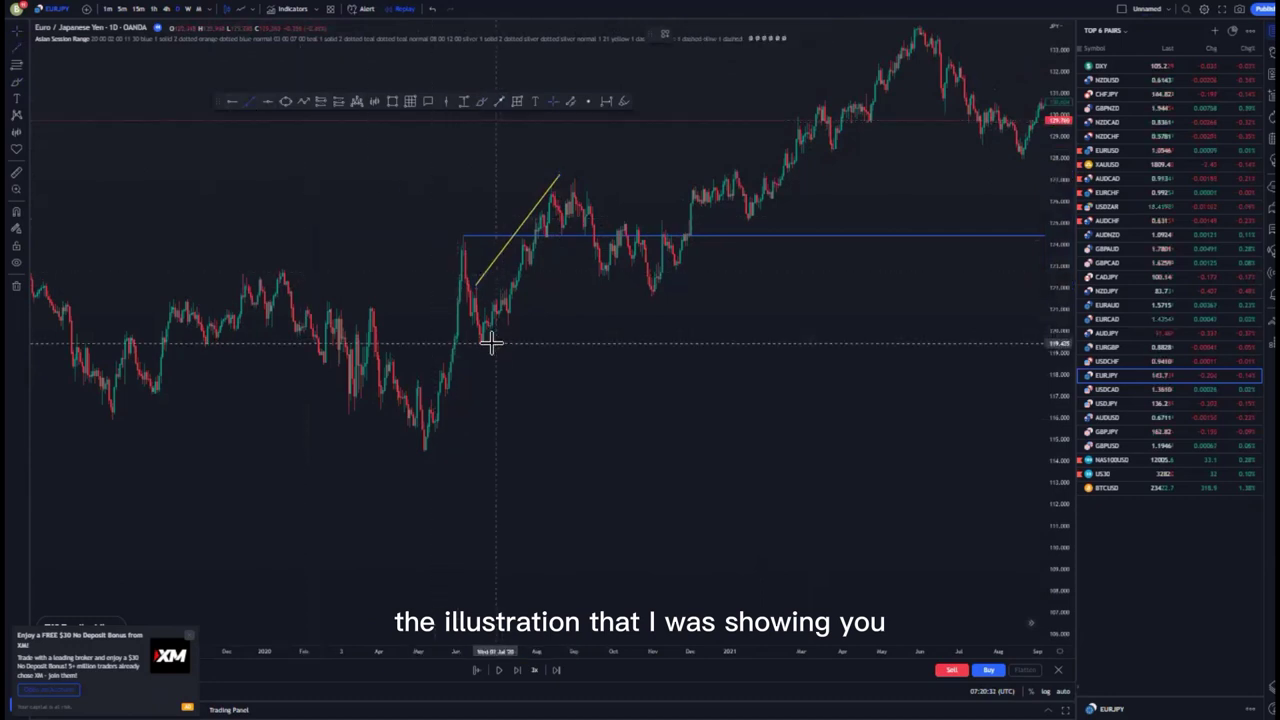
click(494, 343)
drag(572, 226, 571, 206)
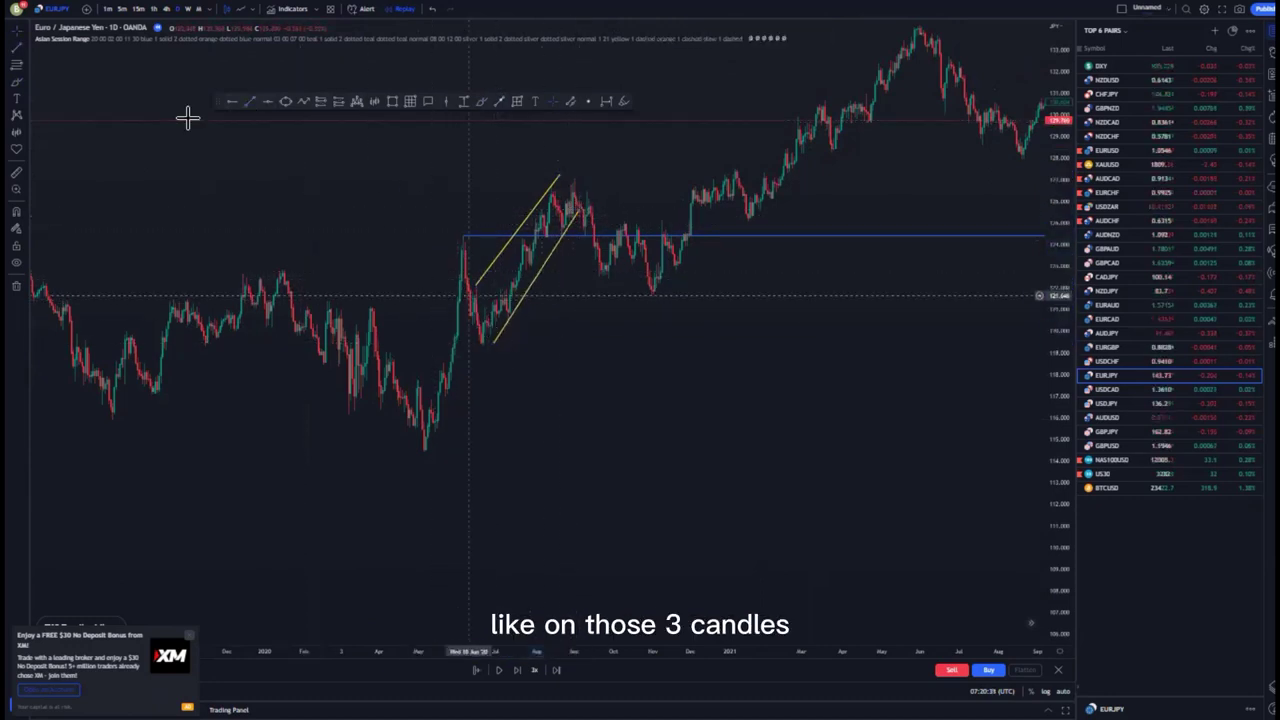
Brush a circle around the June 2020 peak, two falling curves along the early-2020 decline, and the rally path to the September high.
click(473, 100)
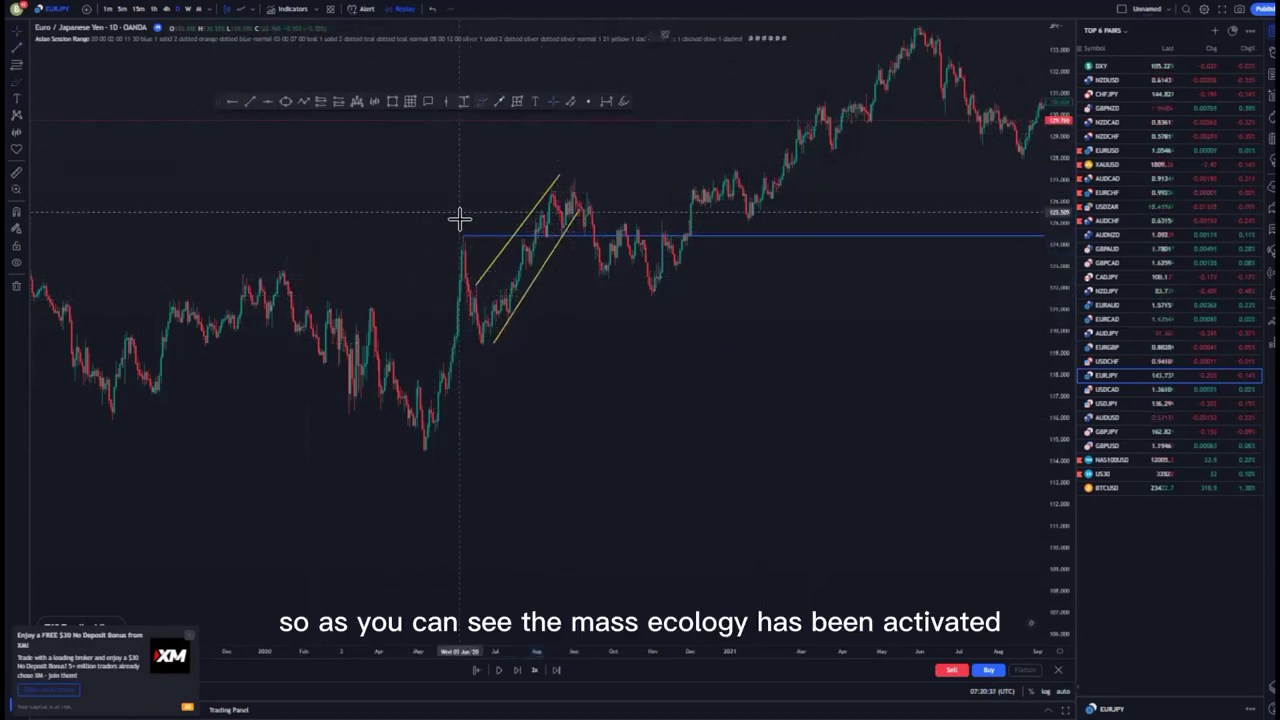
drag(459, 230, 471, 229)
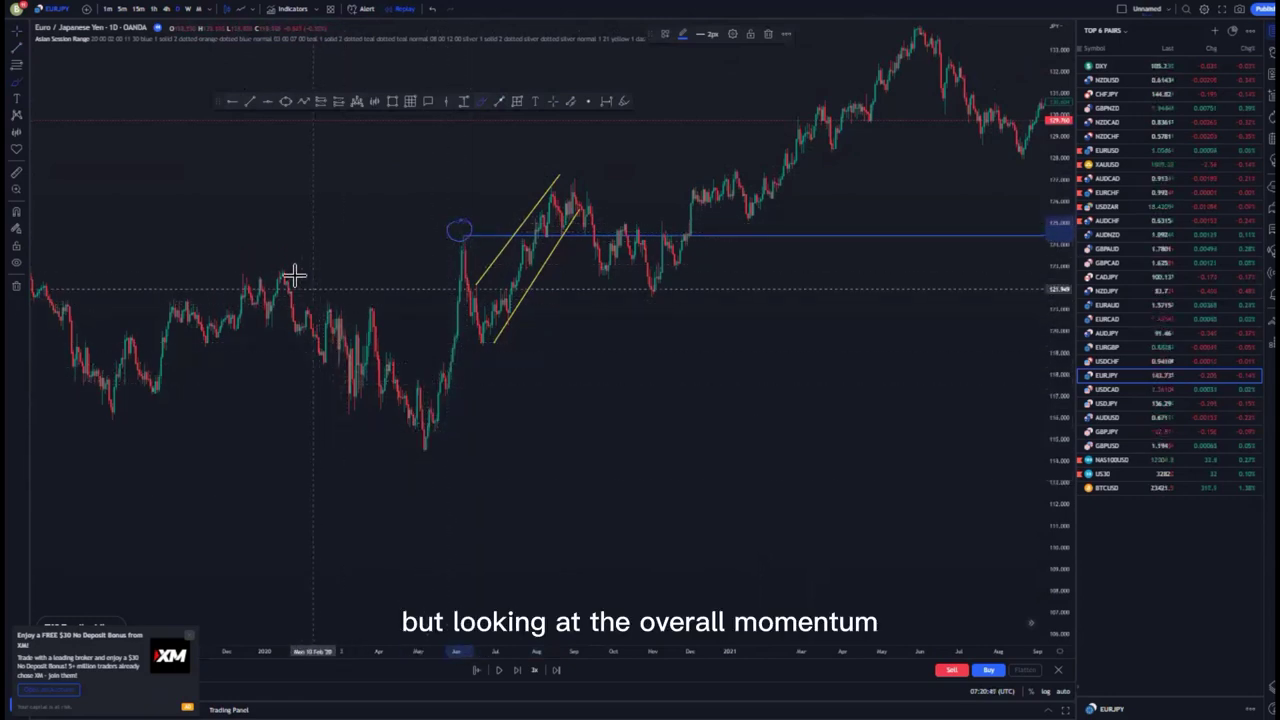
drag(291, 269, 431, 349)
mouse_move(253, 332)
mouse_down()
mouse_move(335, 371)
mouse_move(425, 443)
mouse_up()
mouse_move(425, 447)
mouse_down()
mouse_move(463, 246)
mouse_move(500, 346)
mouse_move(529, 217)
mouse_move(571, 177)
mouse_up()
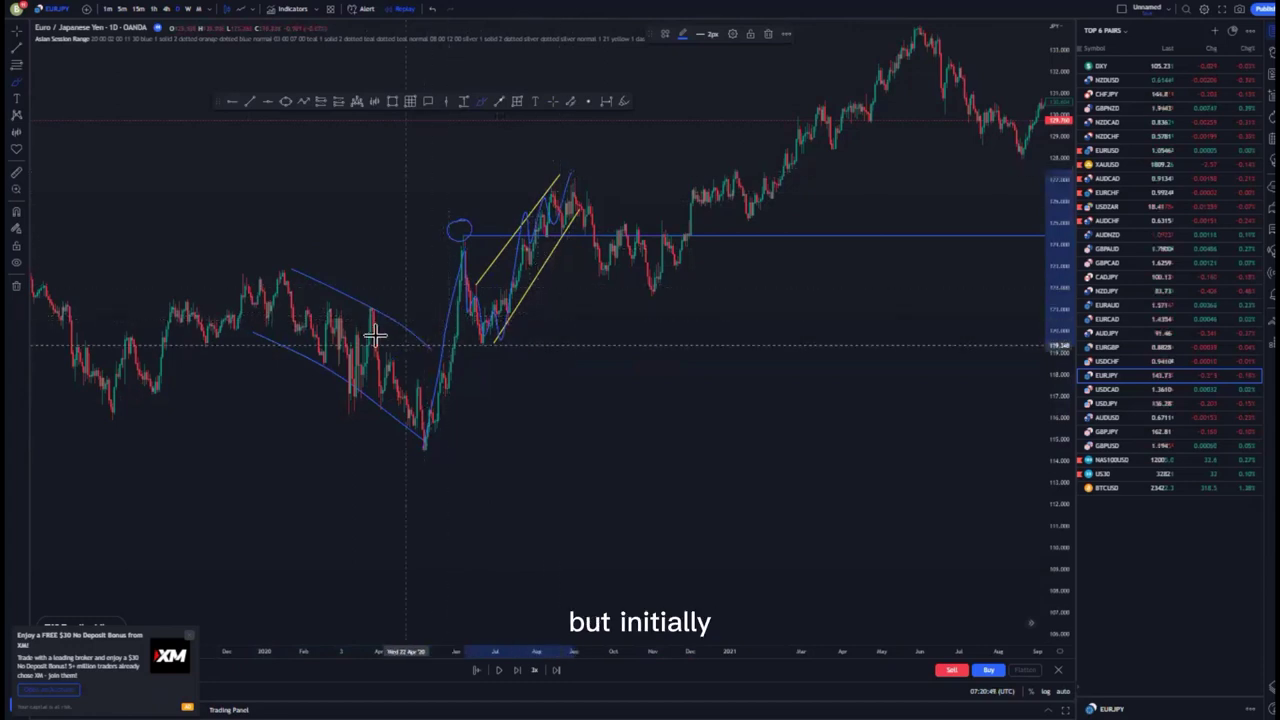
Brush a large oval around the whole 2020 decline and rally, and delete it.
mouse_move(570, 175)
mouse_down()
mouse_move(460, 185)
mouse_move(258, 240)
mouse_up()
mouse_move(183, 293)
mouse_down()
mouse_move(586, 309)
mouse_move(603, 262)
mouse_up()
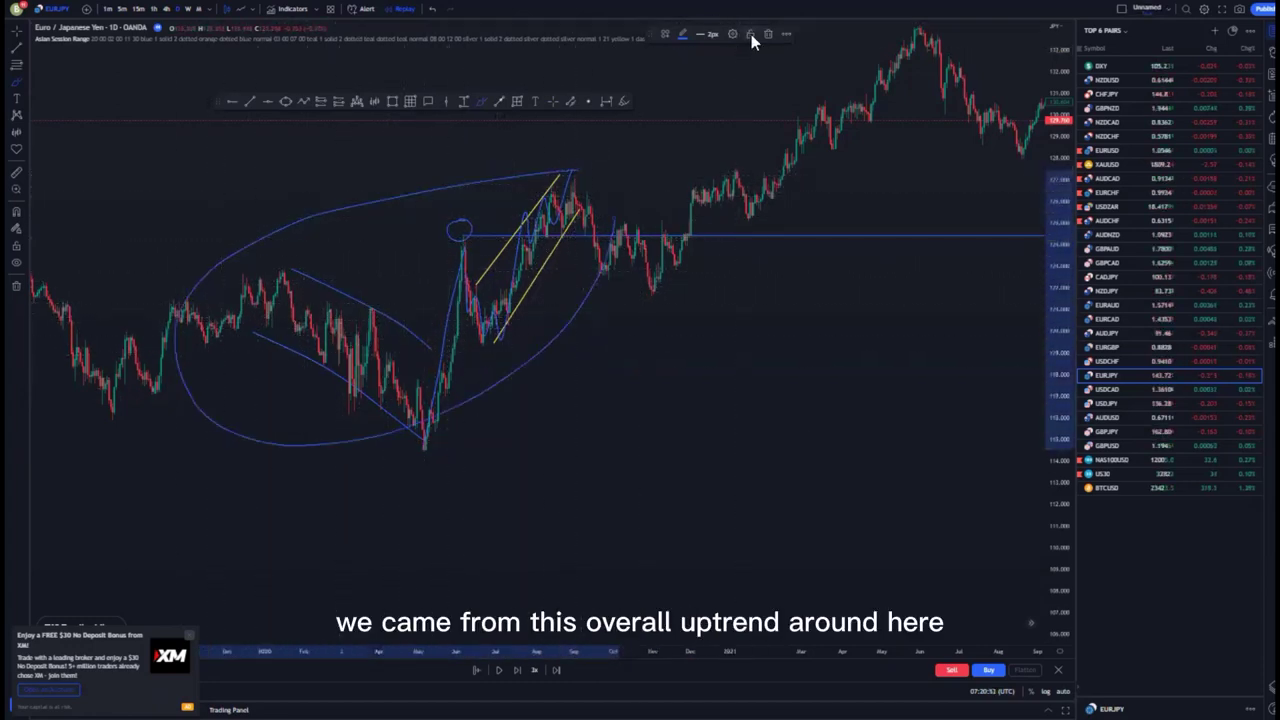
key(Delete)
Brush a falling path from the September 2020 high, plus a level line and circles extending from the June low.
drag(581, 169, 638, 313)
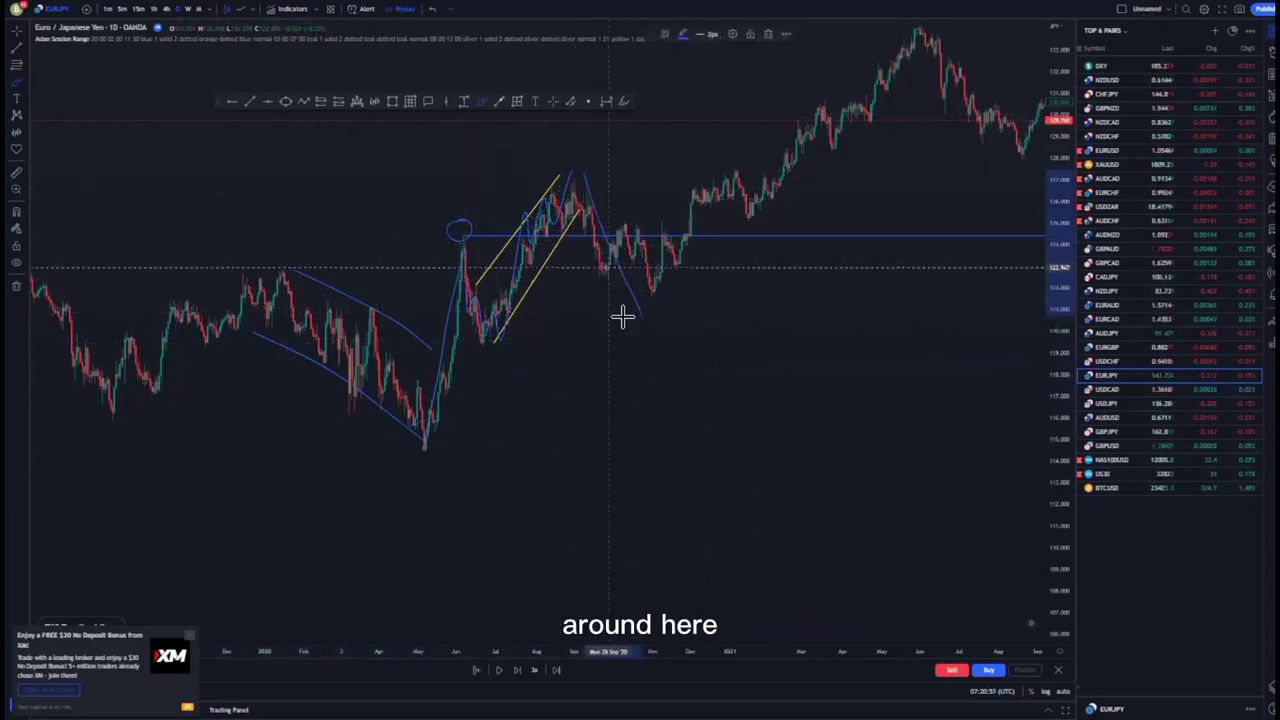
mouse_move(472, 341)
mouse_down()
mouse_move(642, 340)
mouse_move(634, 323)
mouse_move(597, 334)
mouse_up()
mouse_move(499, 329)
mouse_down()
mouse_move(491, 337)
mouse_move(514, 334)
mouse_up()
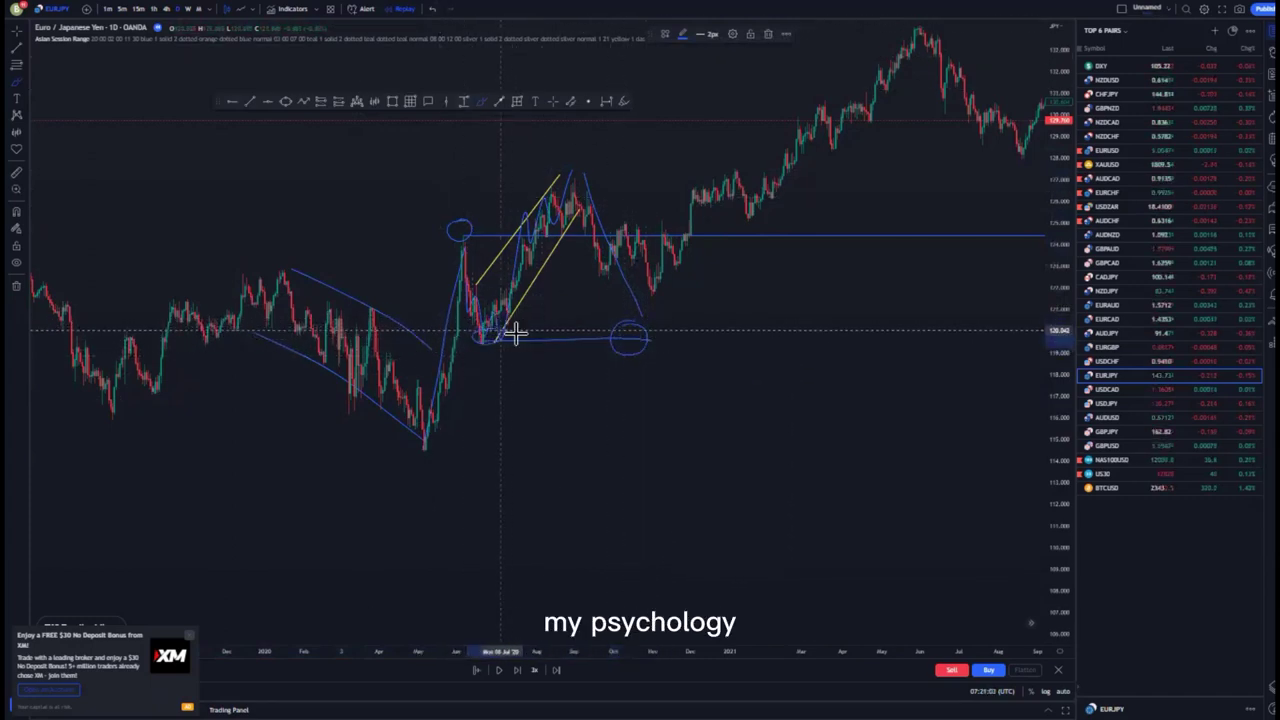
drag(623, 334, 657, 292)
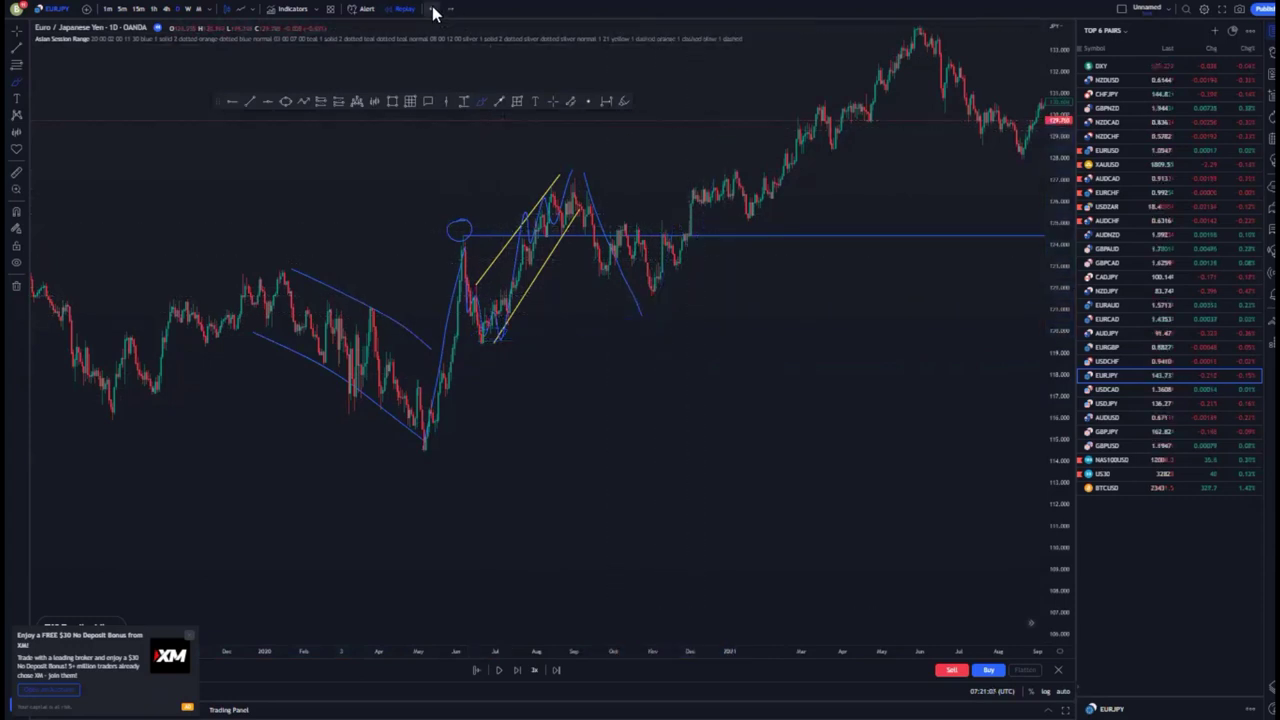
Undo the brush sketches and lower trend line, and redraw that line from about 119.1 on 22 June to 125.1 on 16 September 2020.
key(ctrl+z)
key(ctrl+z)
click(247, 101)
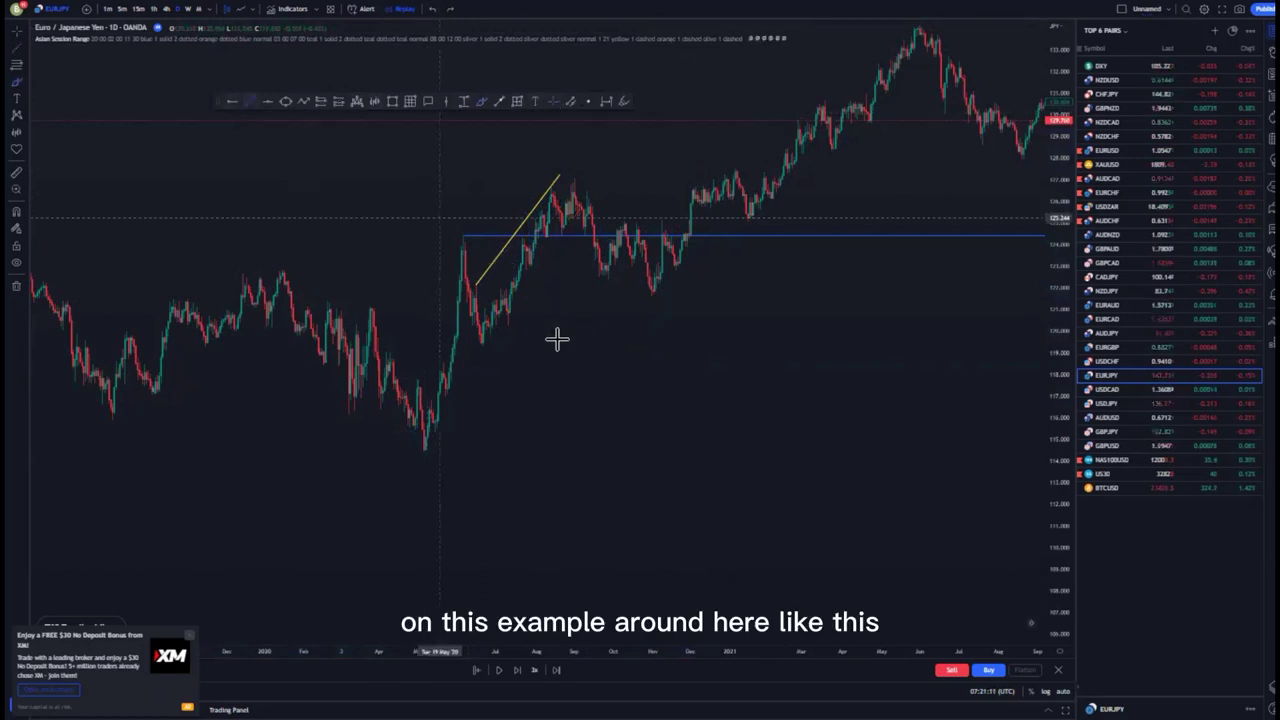
click(483, 345)
click(588, 208)
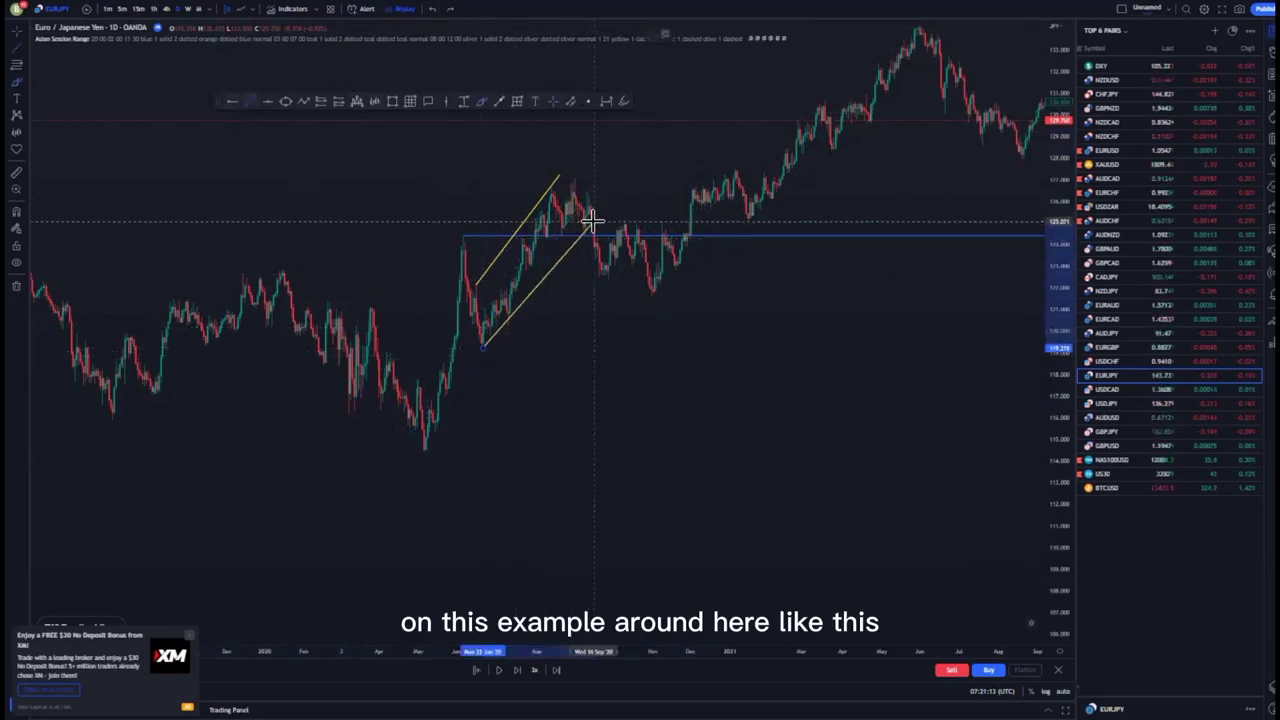
drag(483, 349, 485, 354)
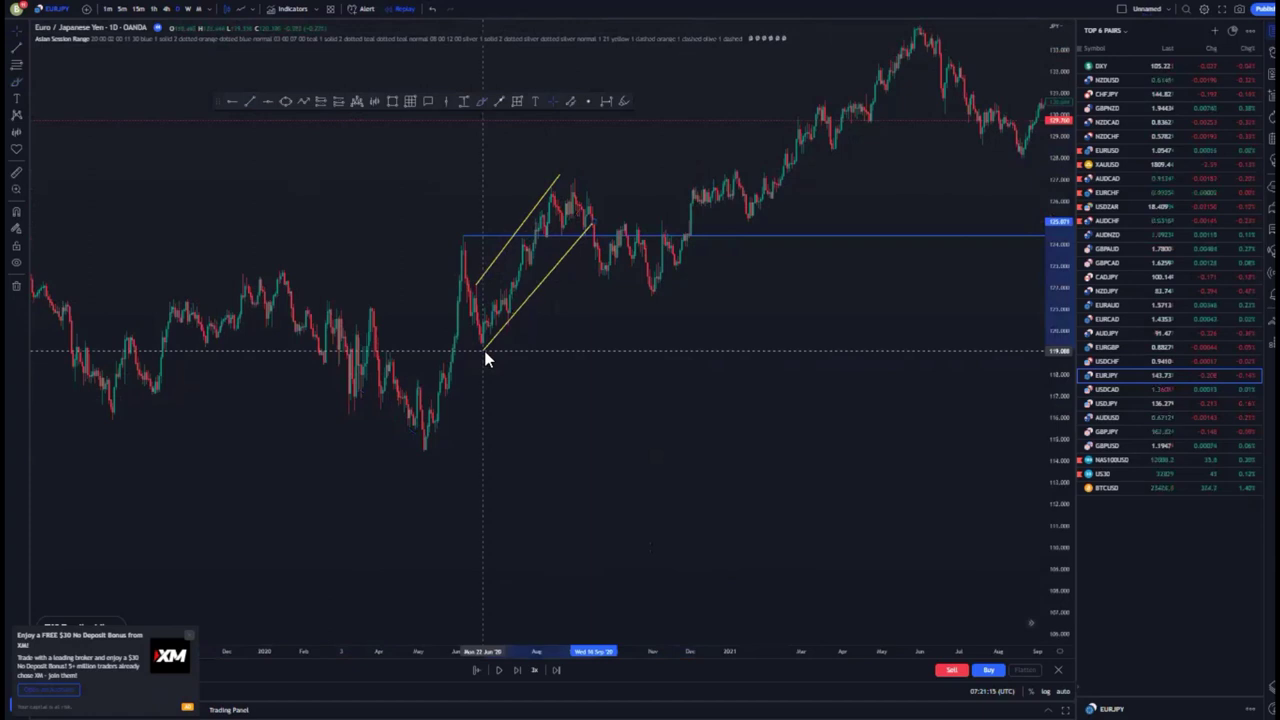
Place a horizontal ray at the late-June 2020 low, at about 119.4.
click(234, 101)
click(484, 349)
drag(593, 350, 549, 345)
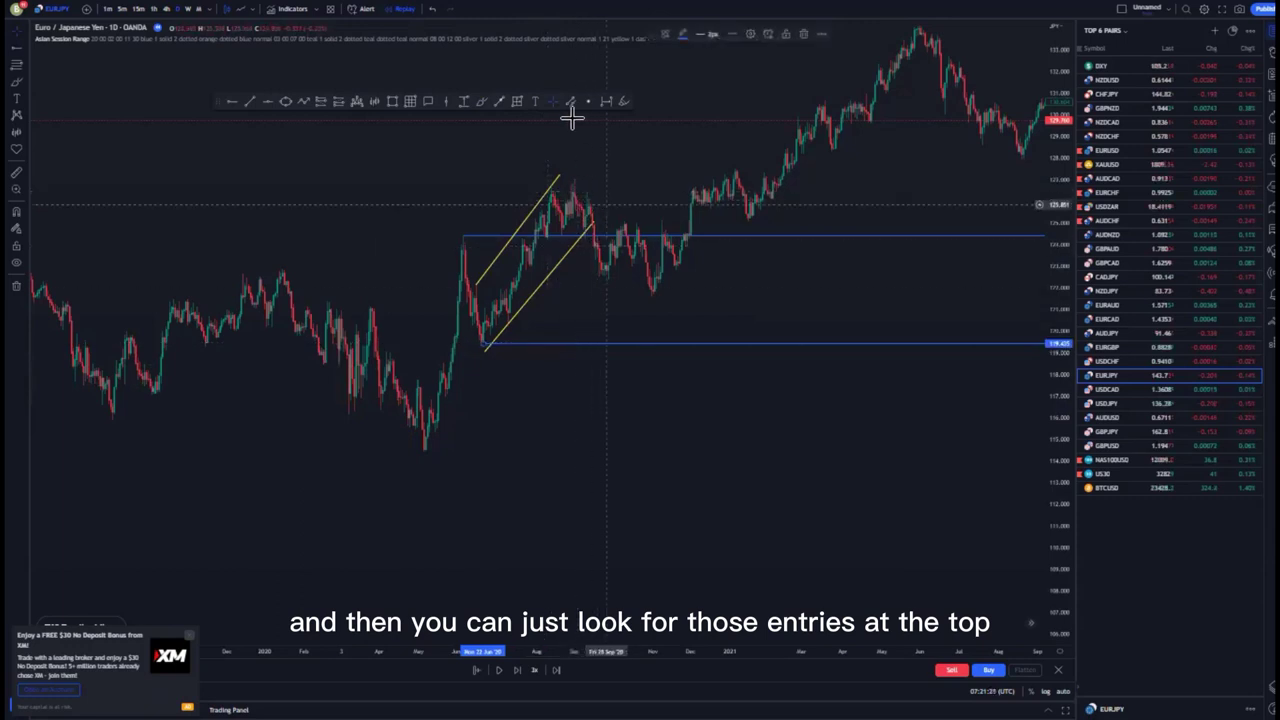
Brush marks around the September top, the channel break and the lower ray's target area, adding a zigzag and an arc along that ray.
click(482, 99)
mouse_move(585, 190)
mouse_down()
mouse_move(597, 191)
mouse_move(597, 354)
mouse_move(697, 309)
mouse_move(733, 322)
mouse_up()
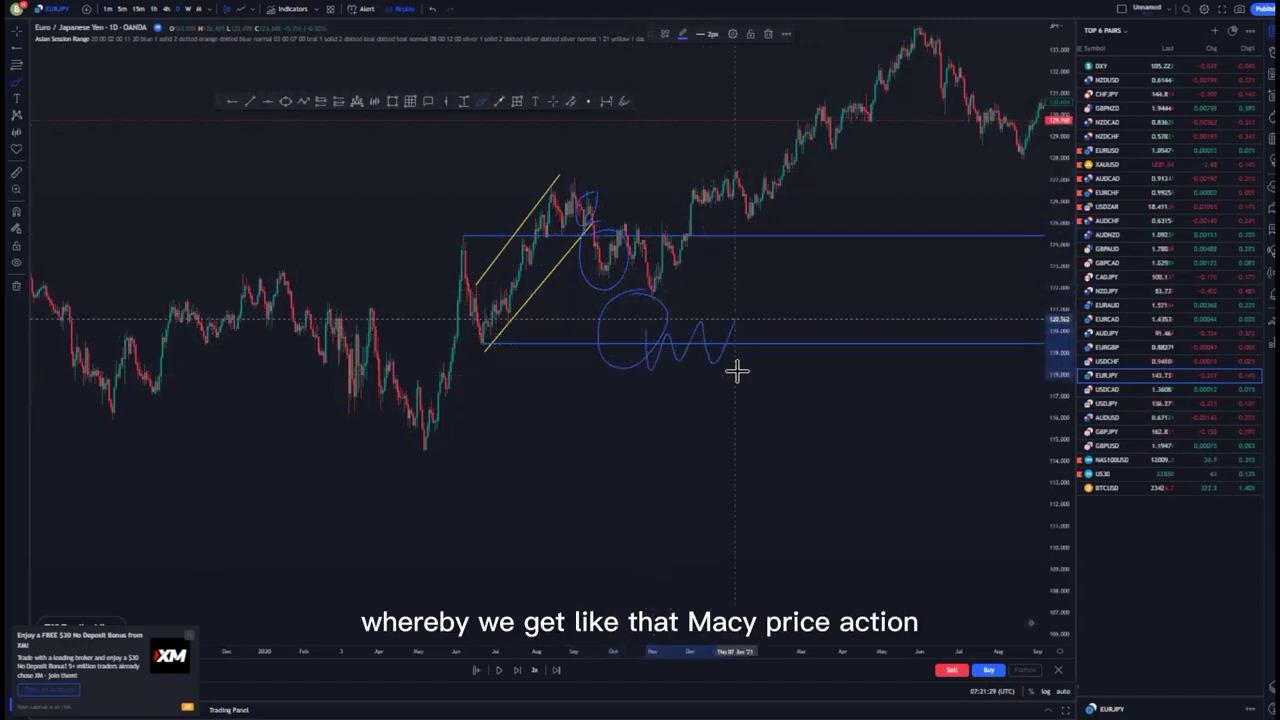
drag(650, 330, 655, 362)
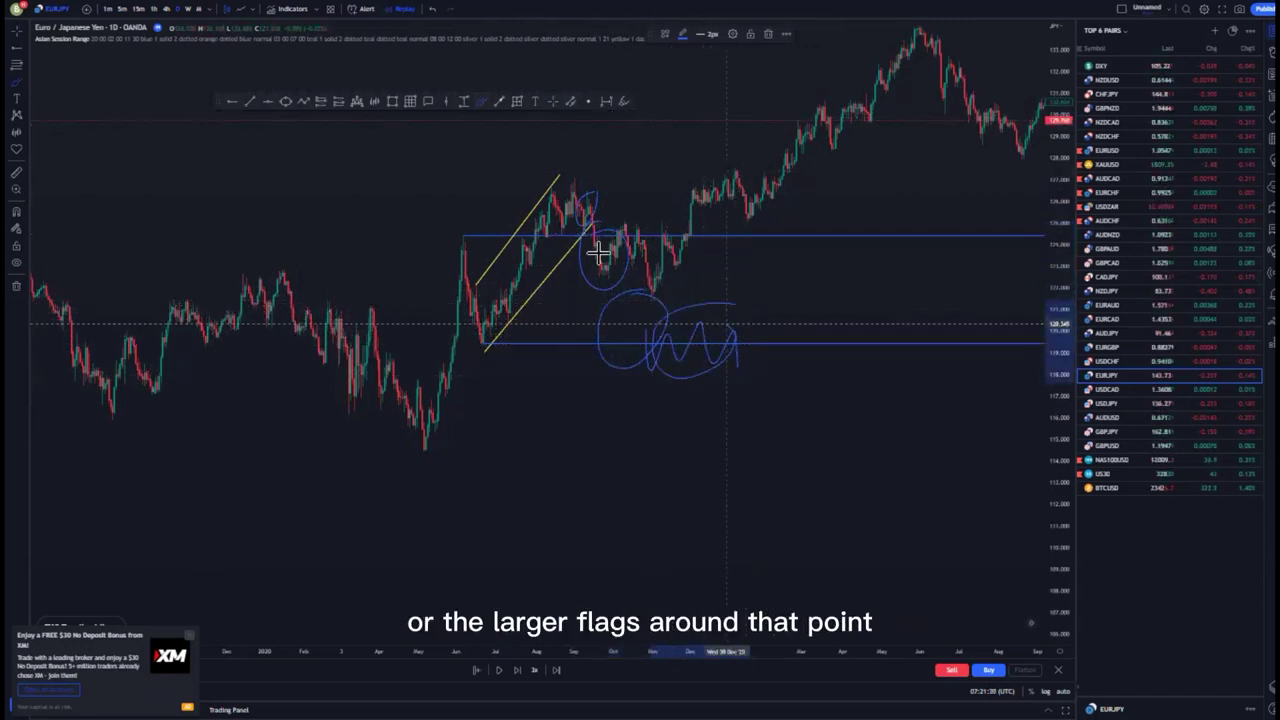
Undo the brush marks around the September 2020 top, the channel break and the lower ray.
click(426, 11)
click(426, 11)
click(426, 11)
click(428, 11)
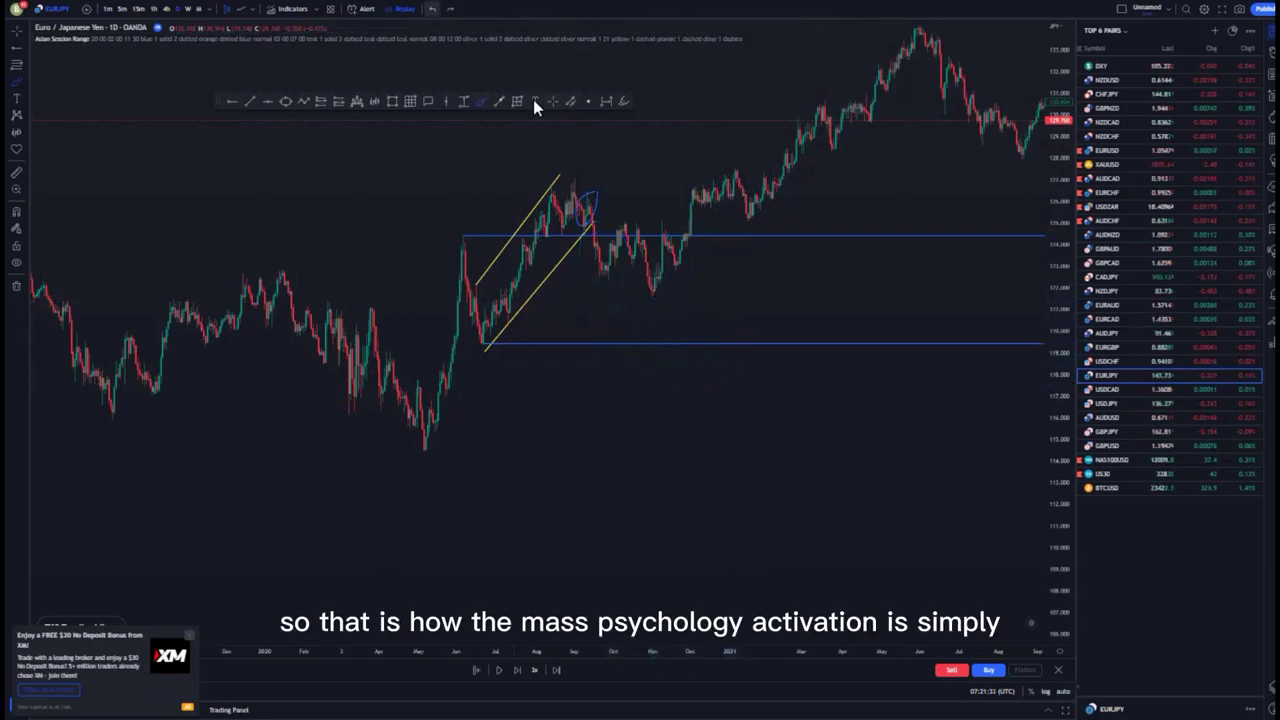
Draw two short falling trend lines above and below the pullback between late September and early November 2020.
drag(714, 282, 622, 306)
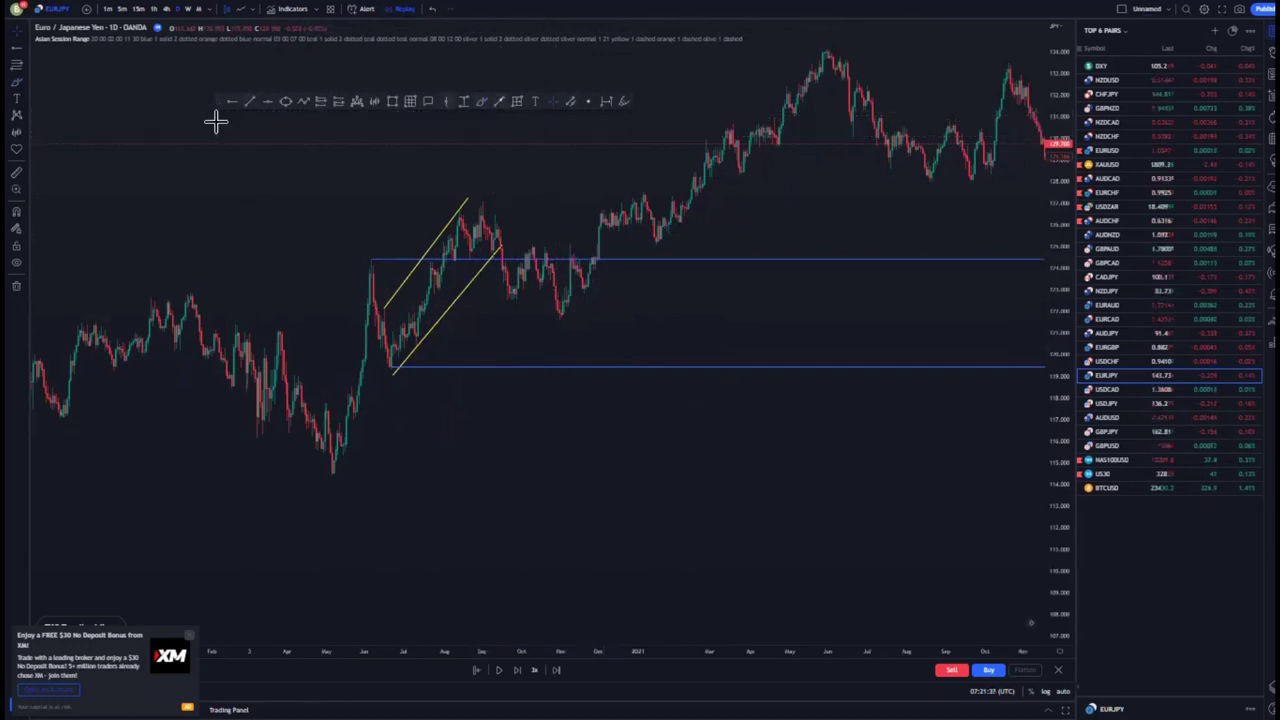
click(568, 322)
click(250, 102)
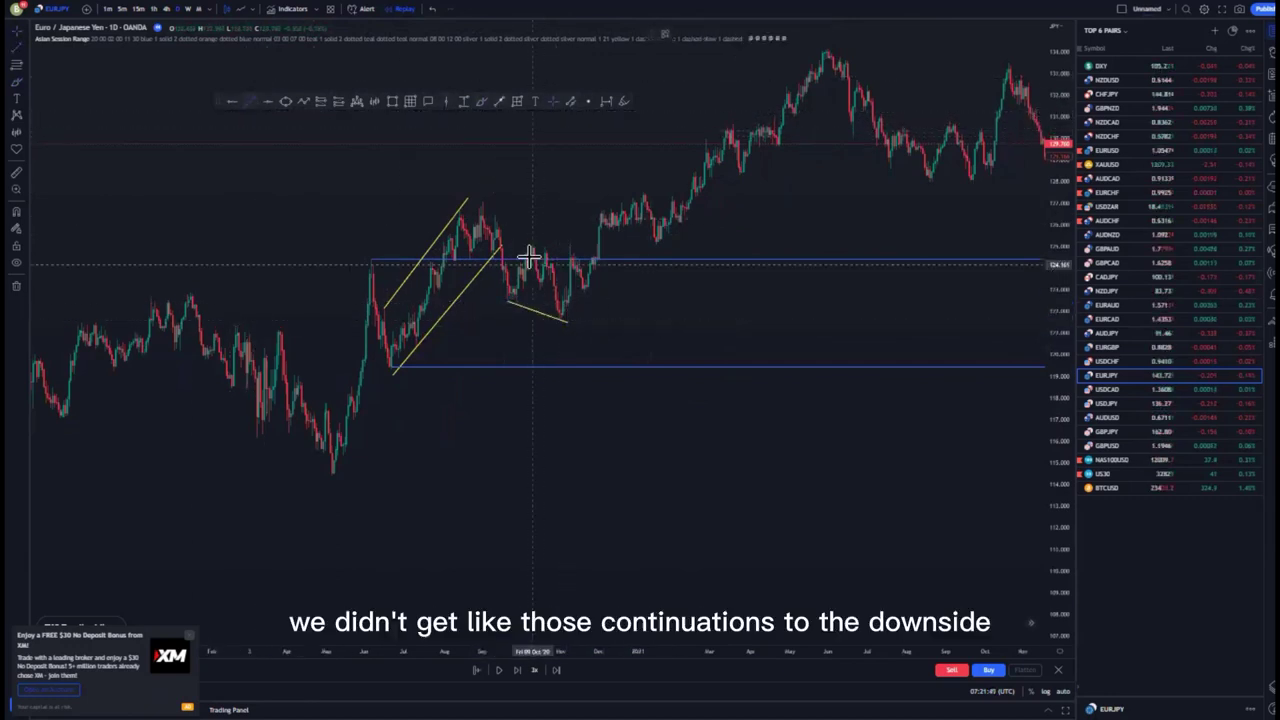
click(565, 255)
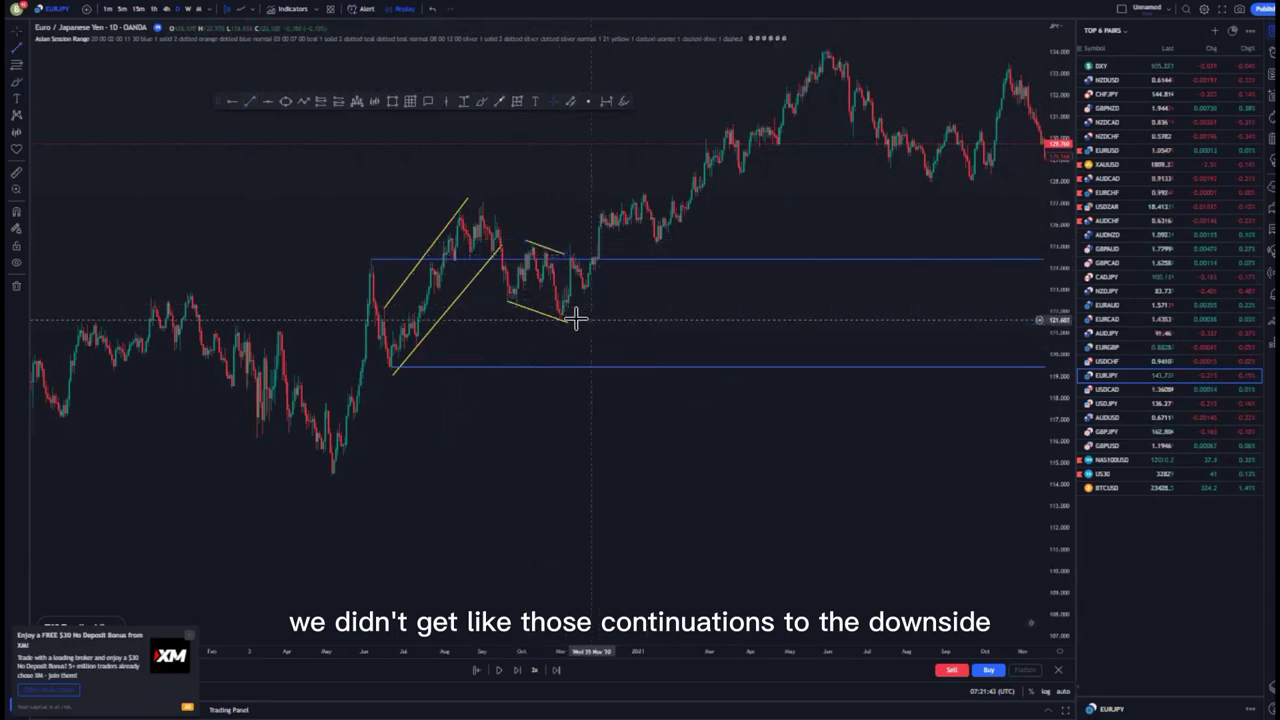
Remove all drawings from the chart.
drag(669, 294, 402, 310)
drag(781, 316, 474, 303)
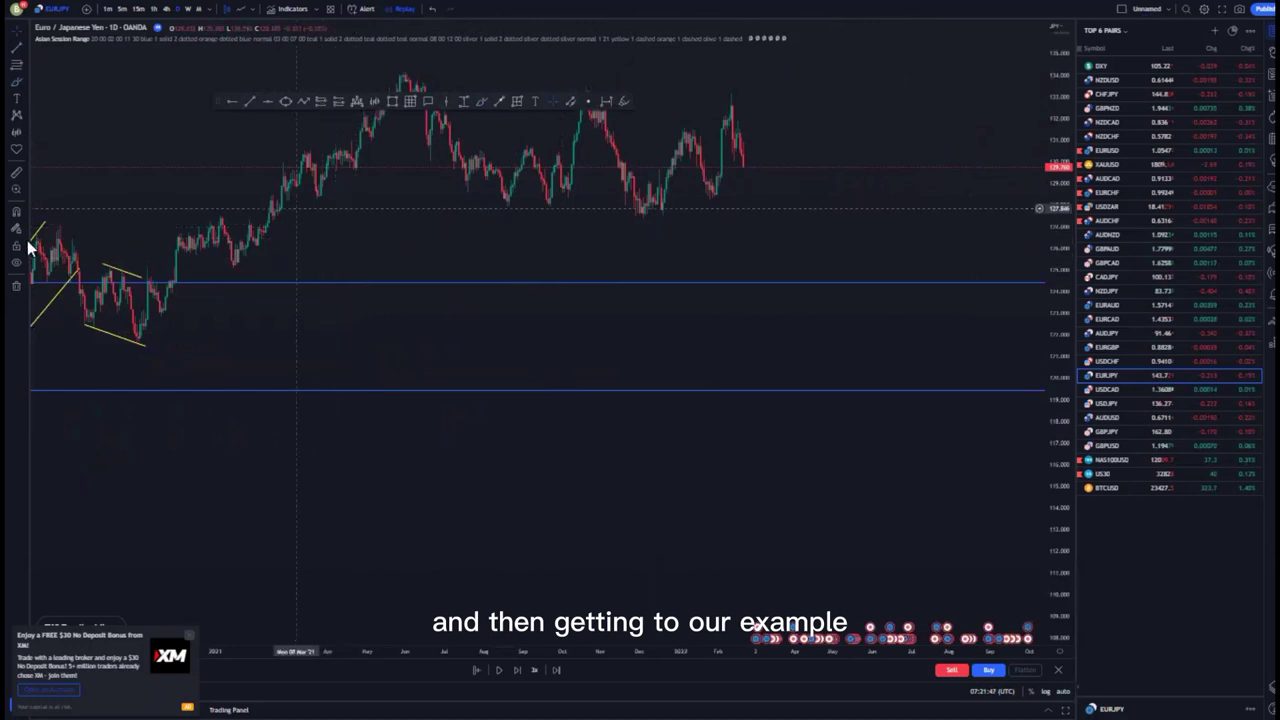
click(16, 288)
click(100, 291)
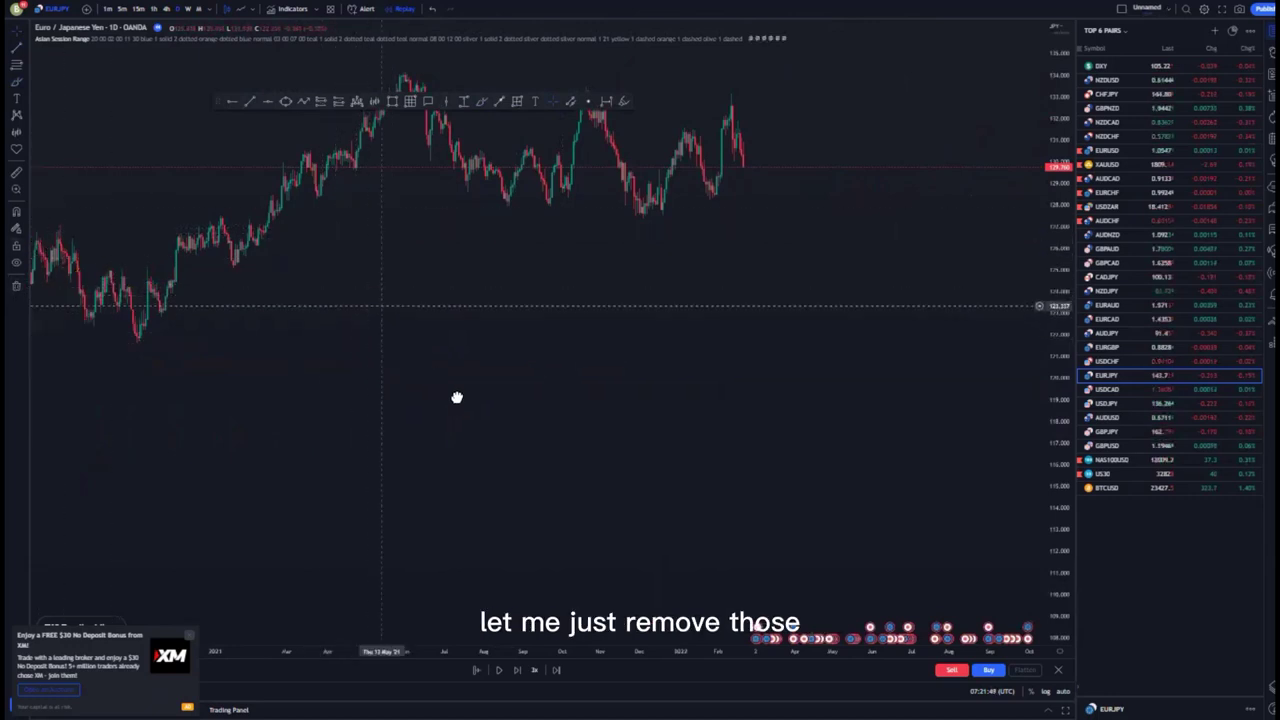
Place a horizontal ray just below the October 2021 high, at about 132.9 on 29 October 2021.
drag(507, 395, 592, 384)
scroll(592, 384, down, 2)
drag(1048, 497, 1048, 430)
drag(835, 464, 745, 500)
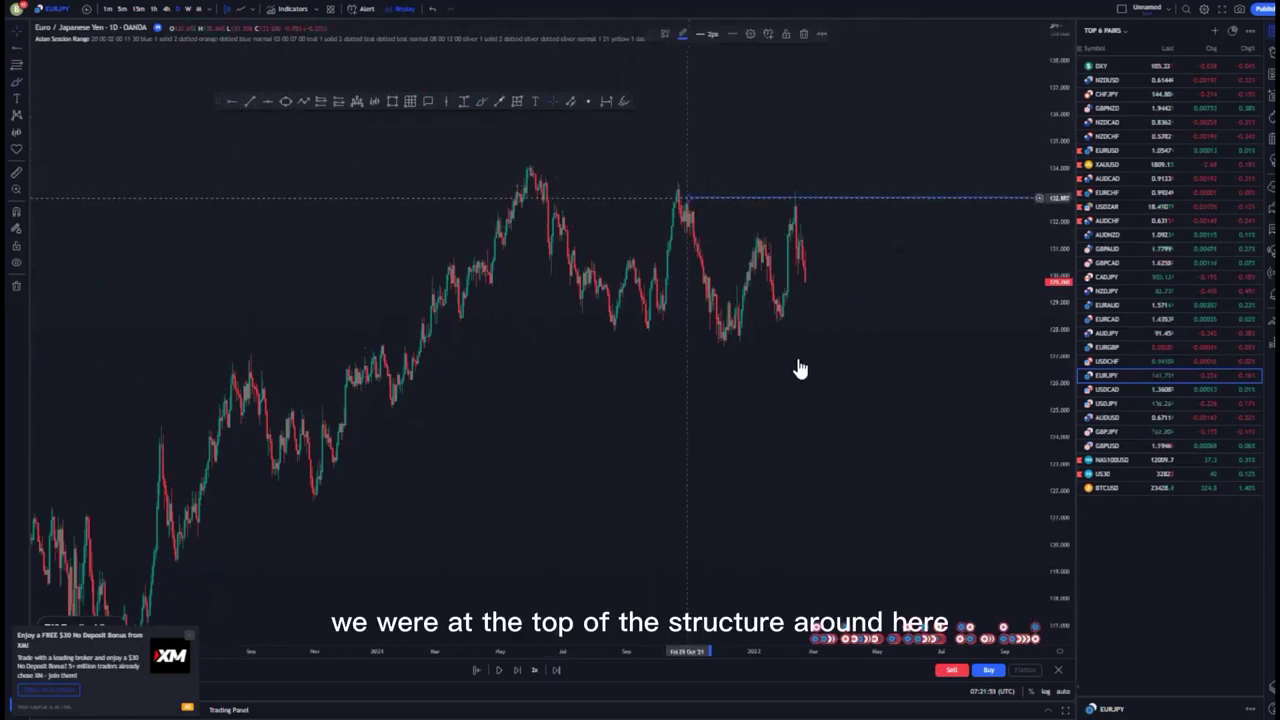
Place a horizontal ray at the 15 January 2021 low, at about 125.2, and mark that low with a small rectangle.
scroll(700, 290, up, 2)
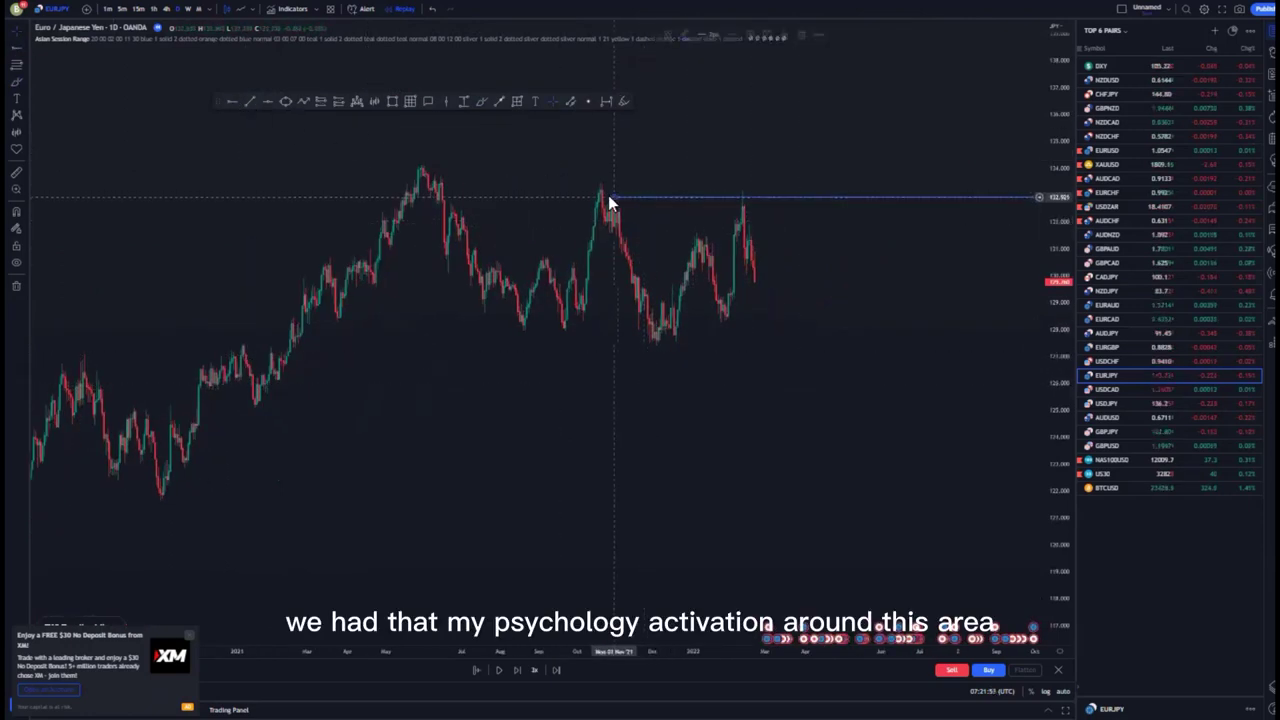
drag(578, 457, 618, 412)
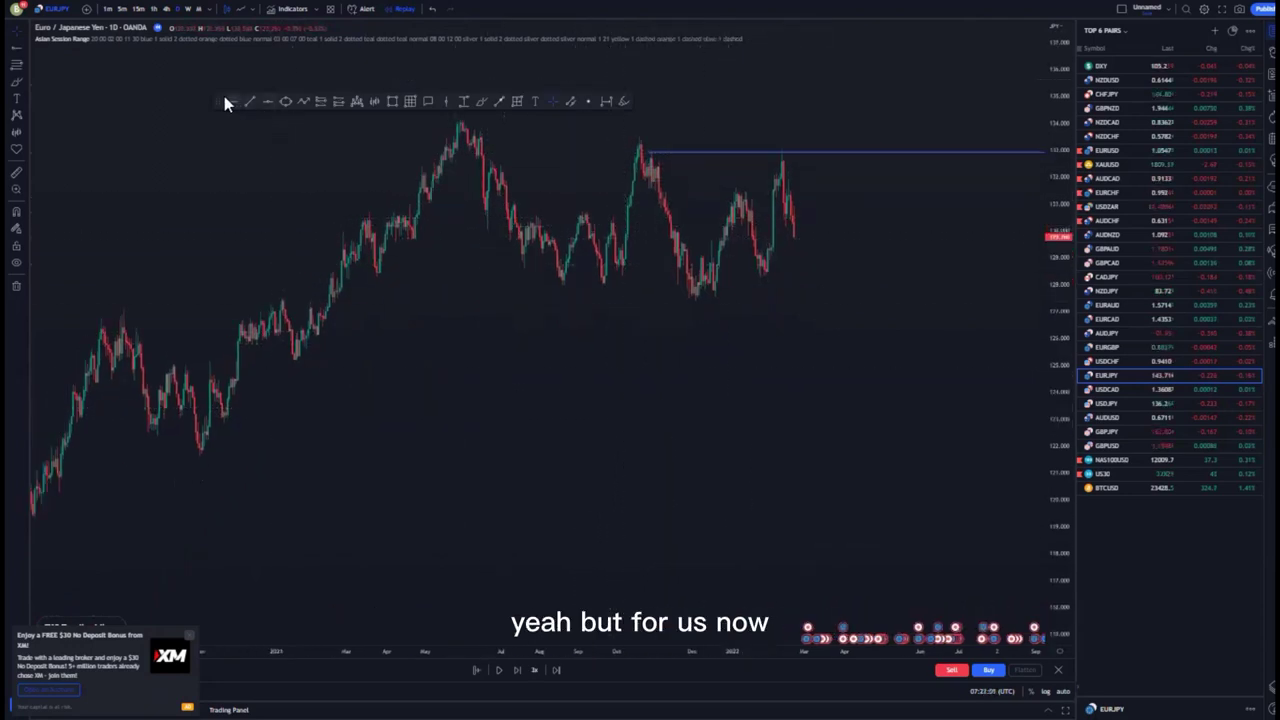
click(292, 360)
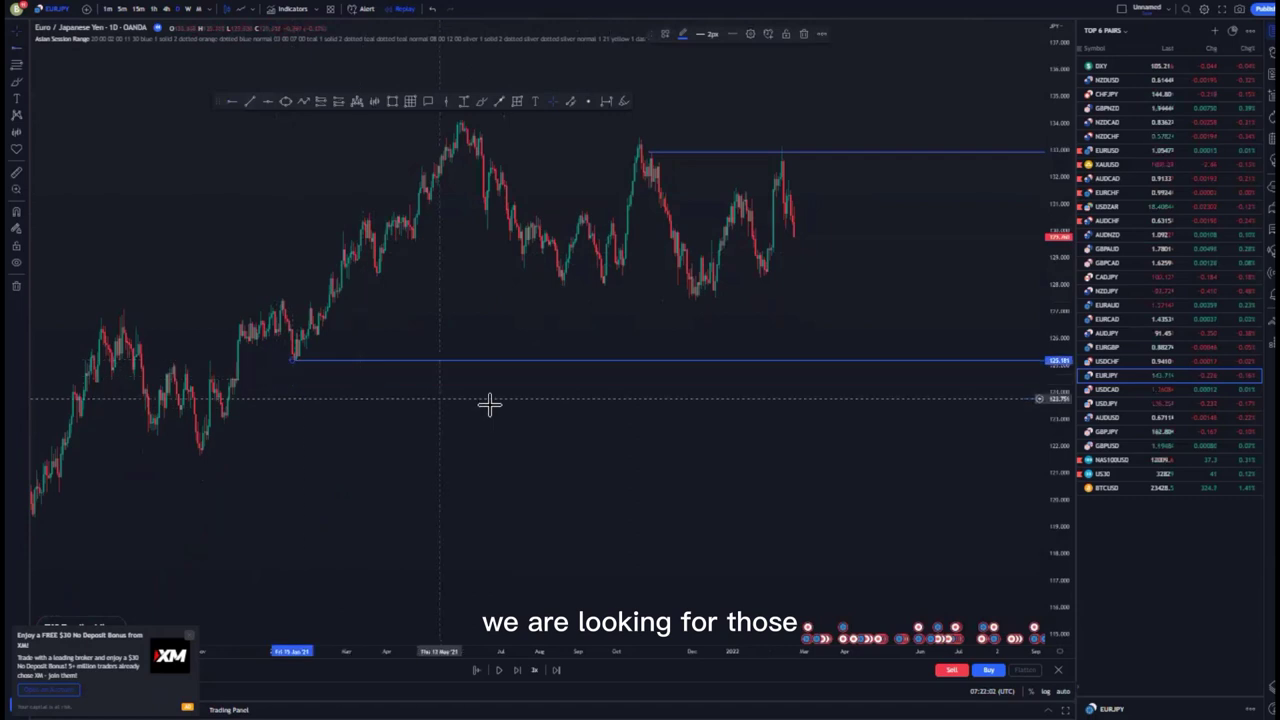
drag(489, 406, 663, 429)
drag(814, 403, 691, 421)
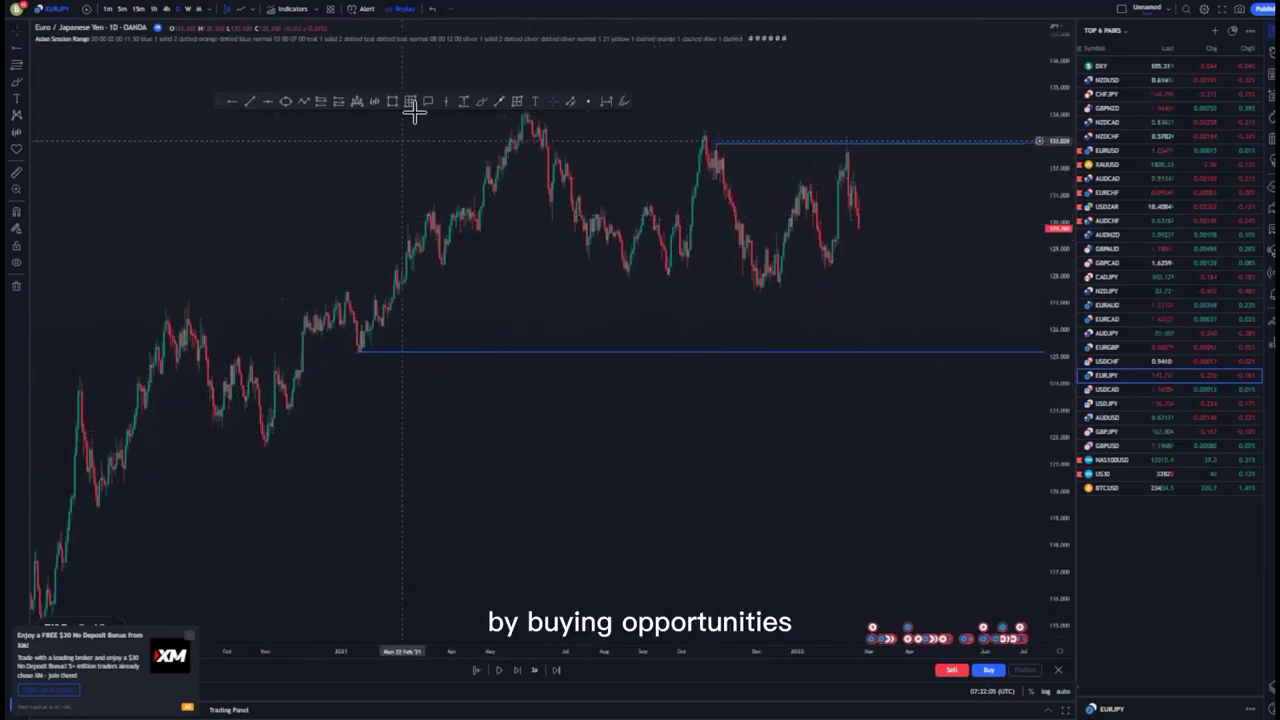
click(392, 101)
drag(353, 342, 377, 366)
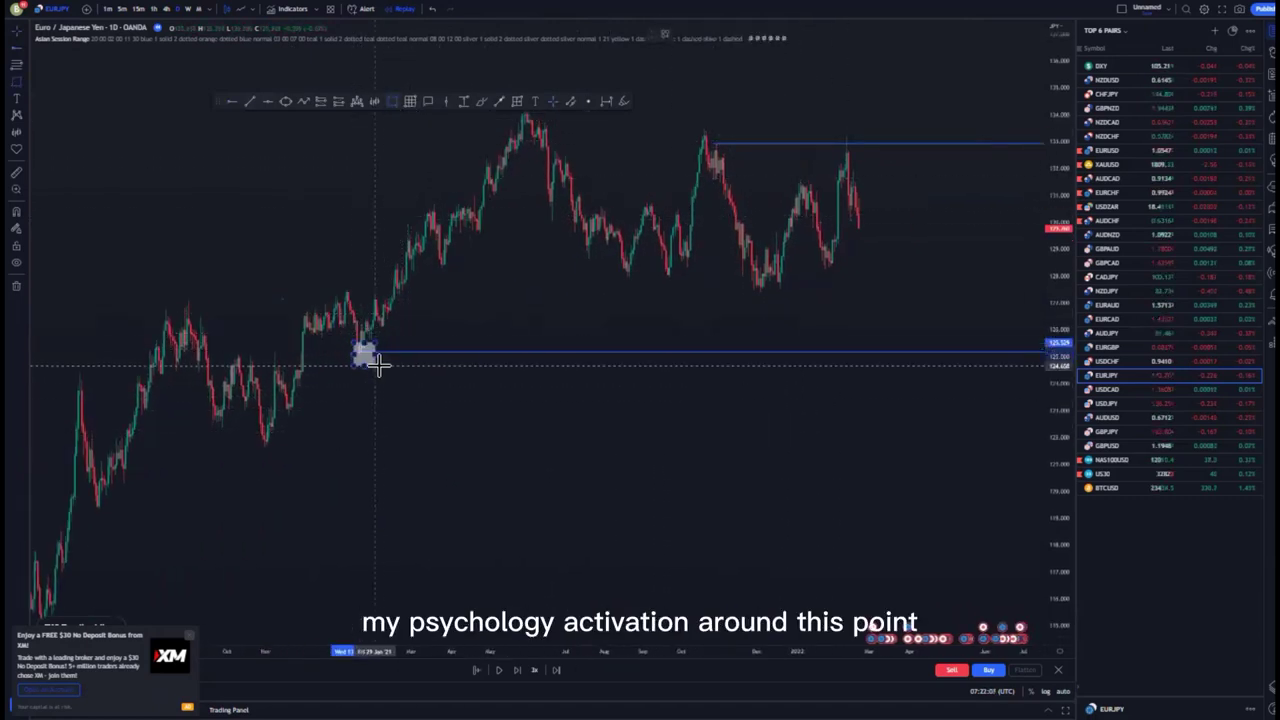
Brush a projected path falling from the current price to the lower ray and rebounding toward the upper ray, and undo it.
click(612, 405)
scroll(700, 454, down, 3)
drag(734, 451, 664, 454)
scroll(744, 389, up, 2)
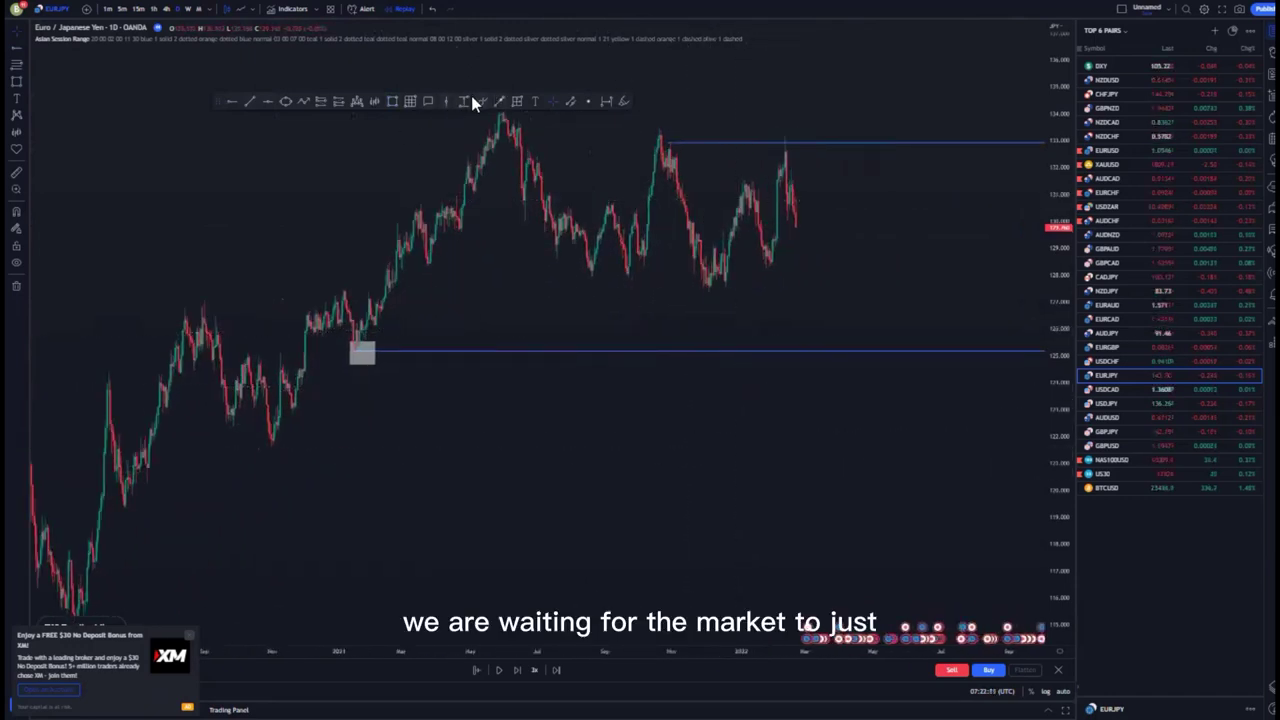
mouse_move(800, 212)
mouse_down()
mouse_move(810, 310)
mouse_move(838, 390)
mouse_move(803, 380)
mouse_move(834, 380)
mouse_move(874, 331)
mouse_move(900, 258)
mouse_up()
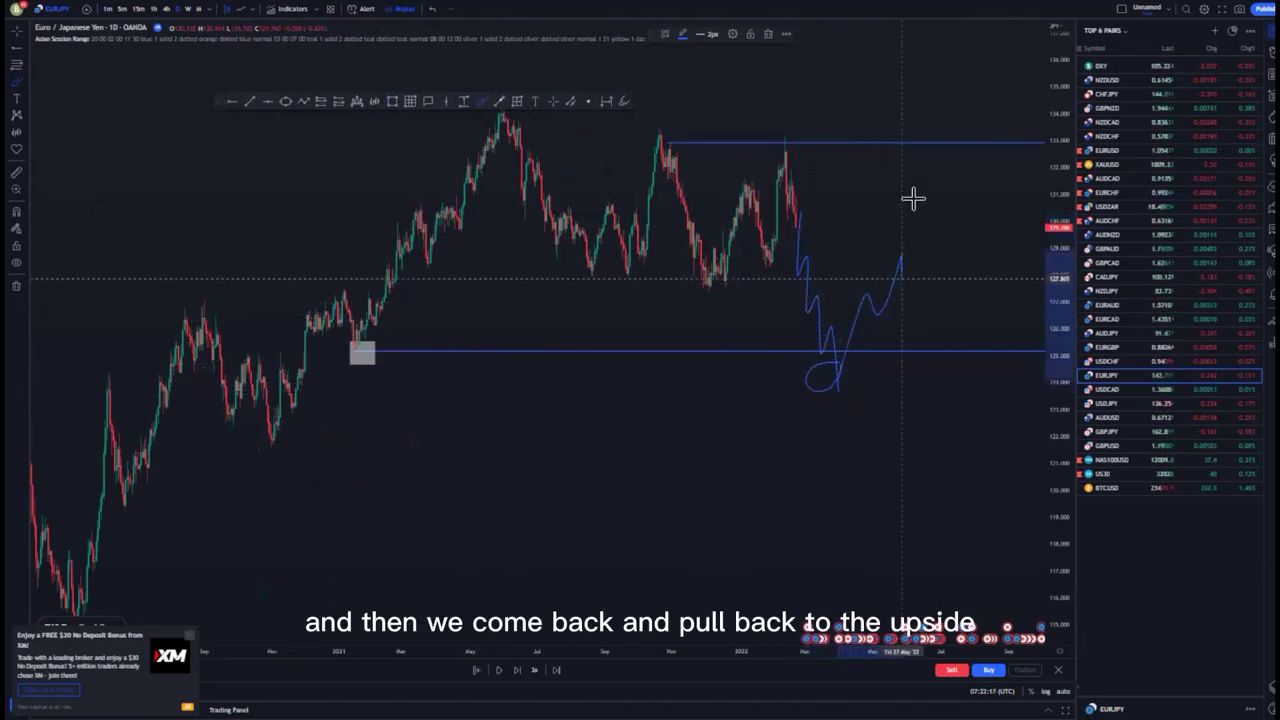
drag(912, 198, 918, 187)
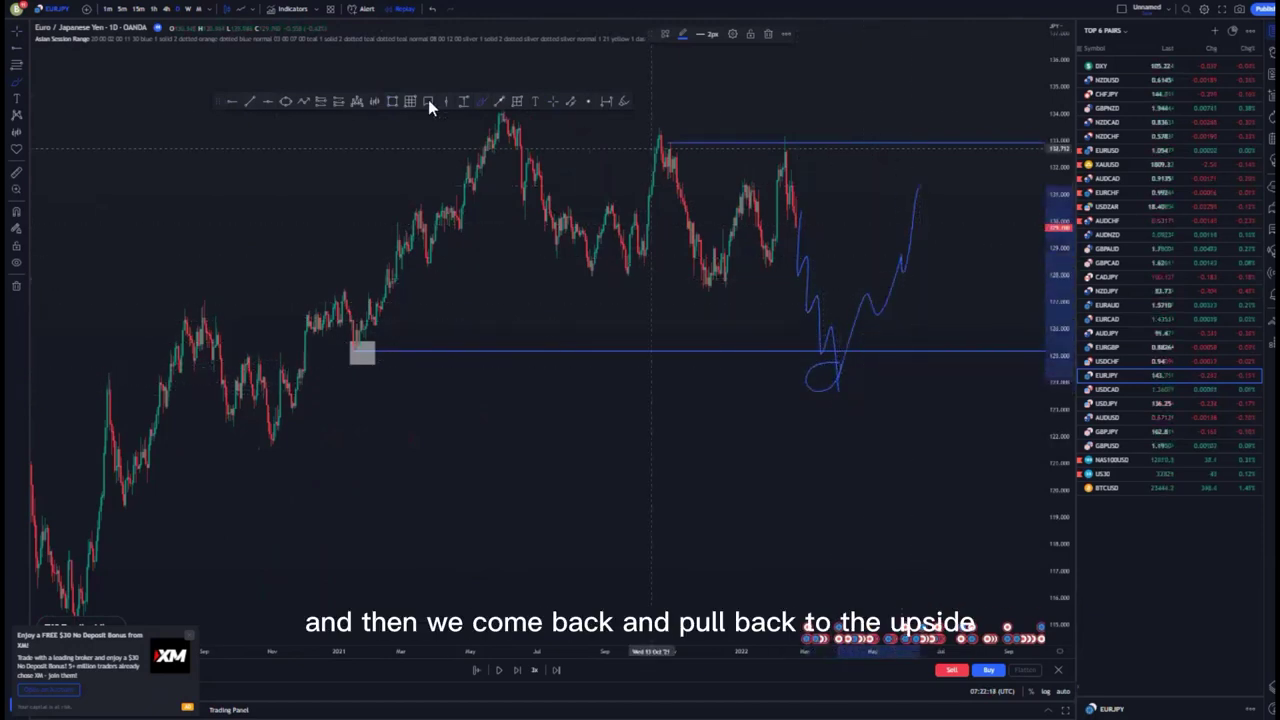
click(433, 9)
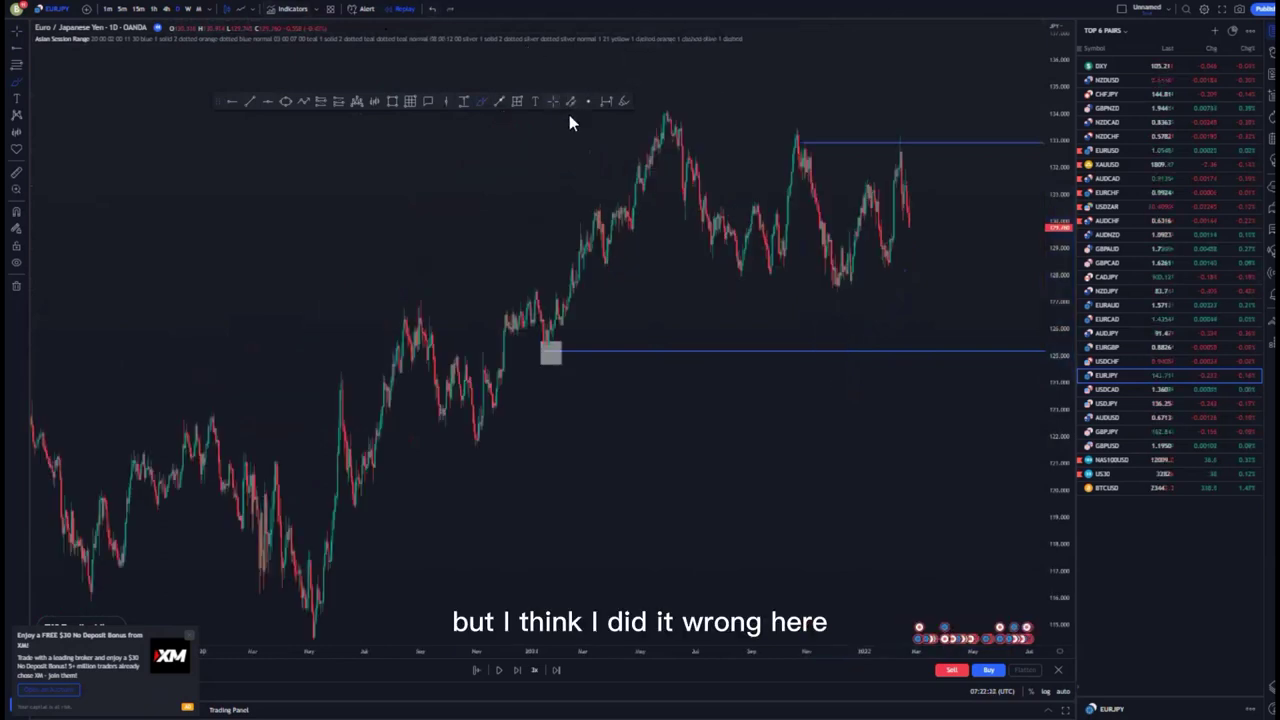
Place a horizontal ray at the December 2021 low and fine-tune it to about 127.4.
scroll(674, 337, up, 5)
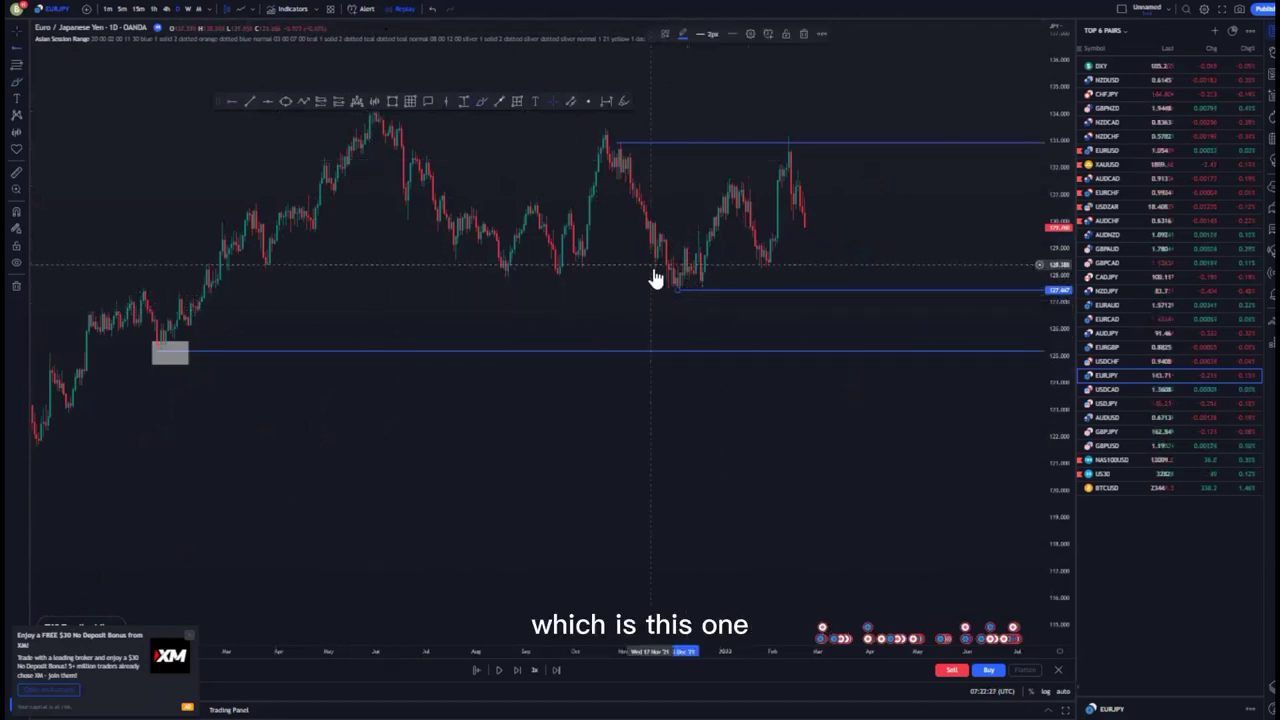
mouse_move(674, 287)
mouse_down()
mouse_move(766, 271)
mouse_move(678, 297)
mouse_up()
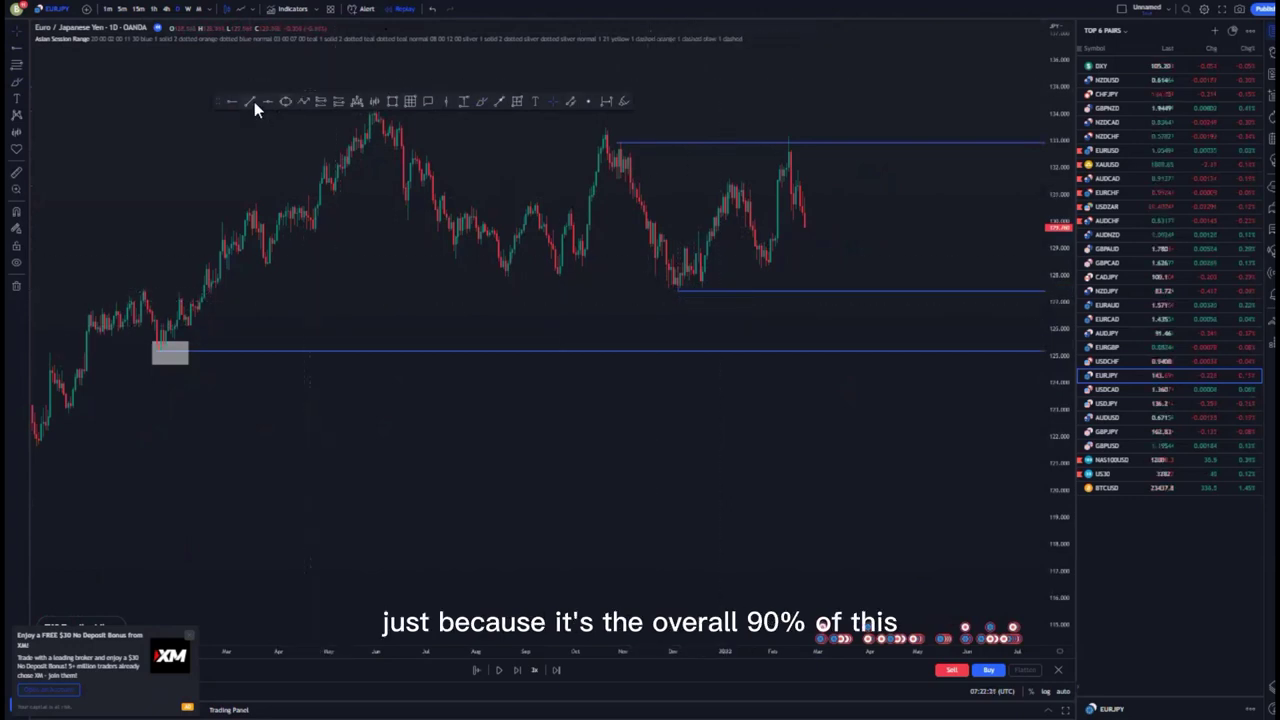
Try rising trend lines above and below the swings from November 2021 to February 2022, and delete both.
click(650, 216)
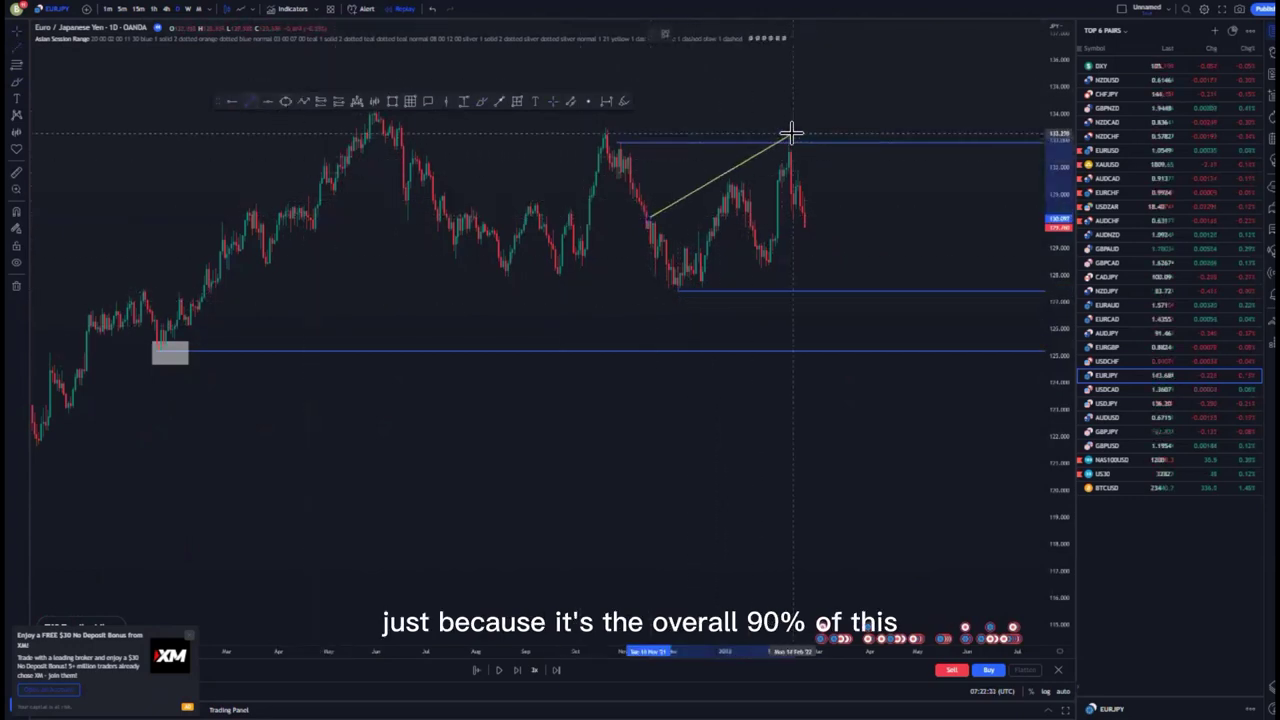
click(251, 102)
drag(697, 288, 818, 245)
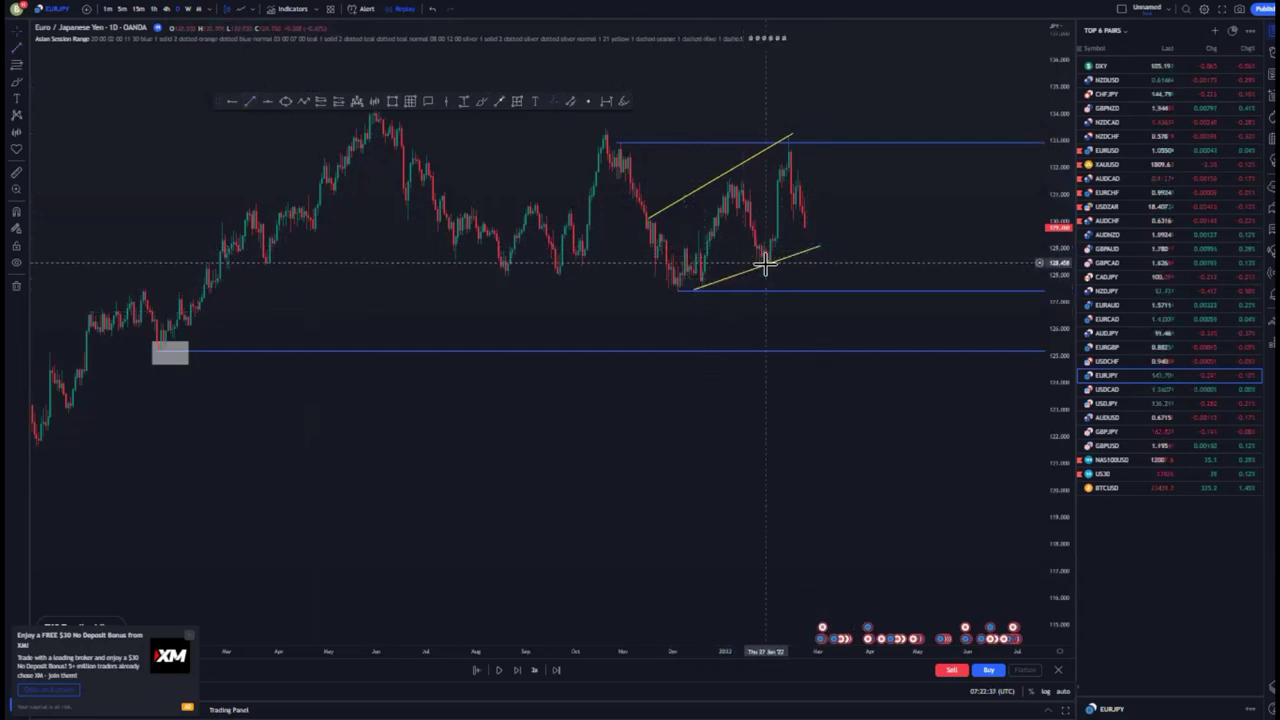
key(Delete)
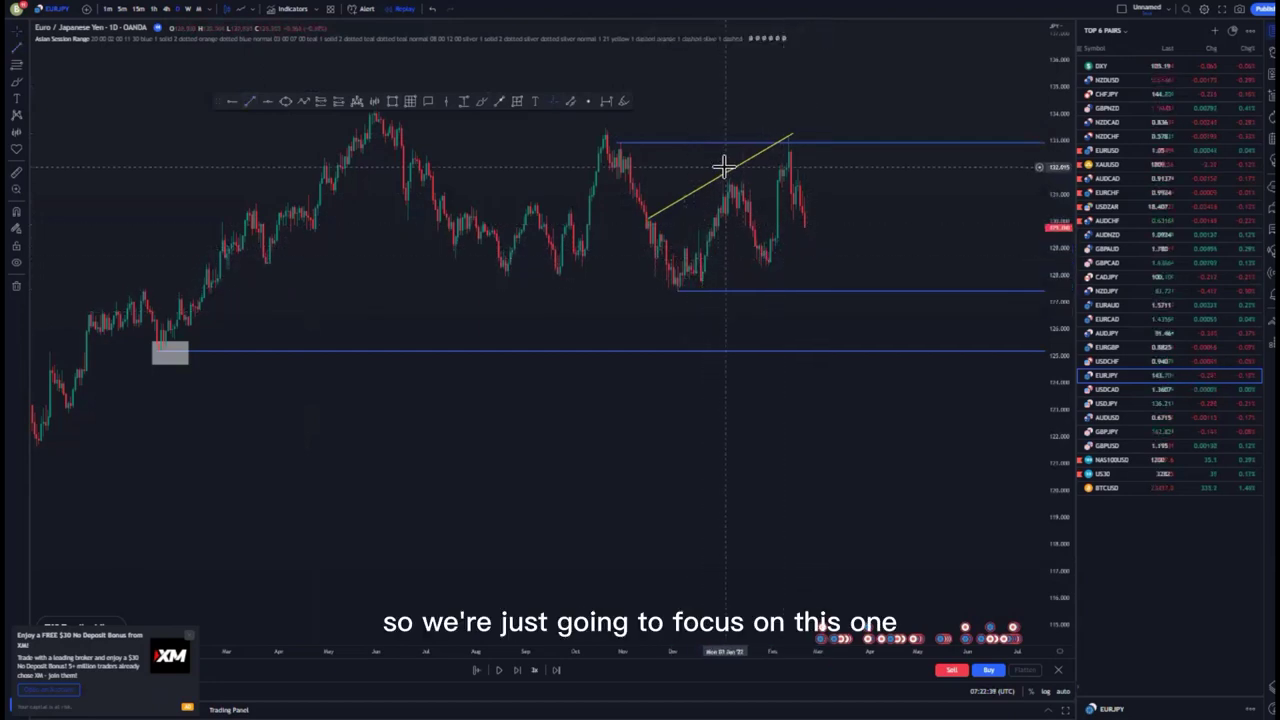
click(726, 170)
key(Delete)
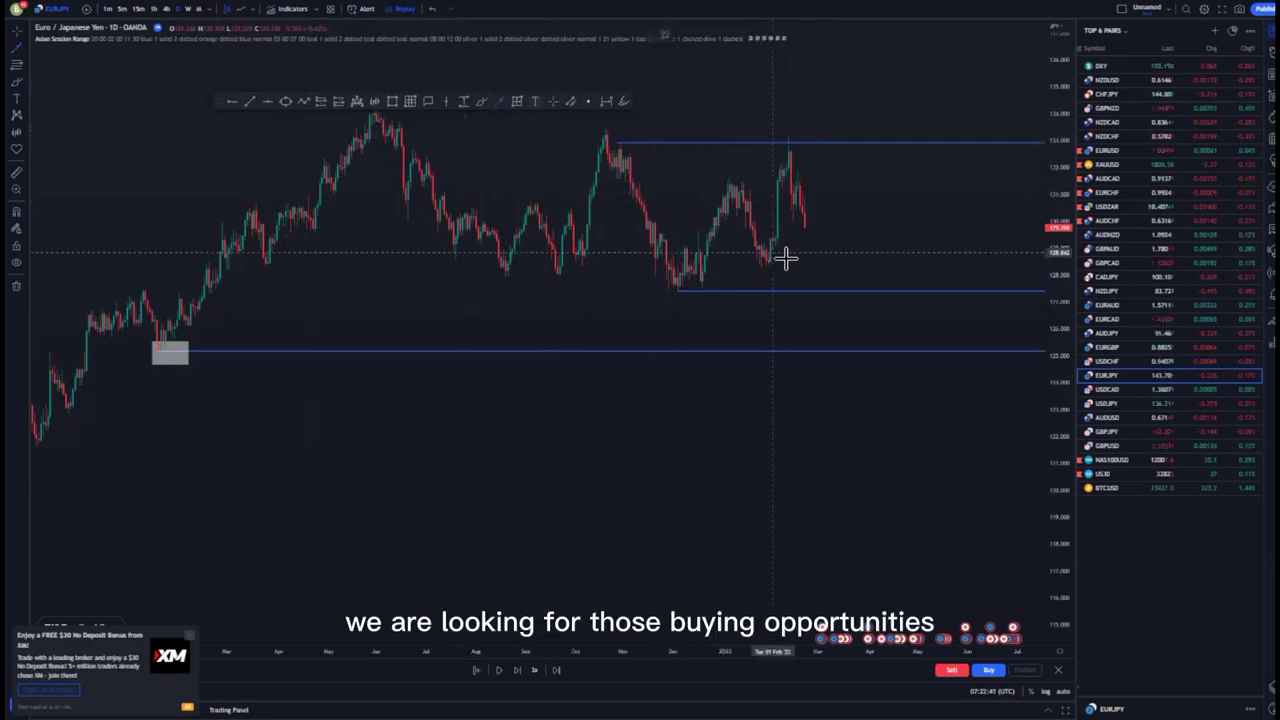
Draw an arrow in March 2022 from the December-low ray at about 127.4 up past the upper ray to about 134.3.
drag(831, 290, 864, 105)
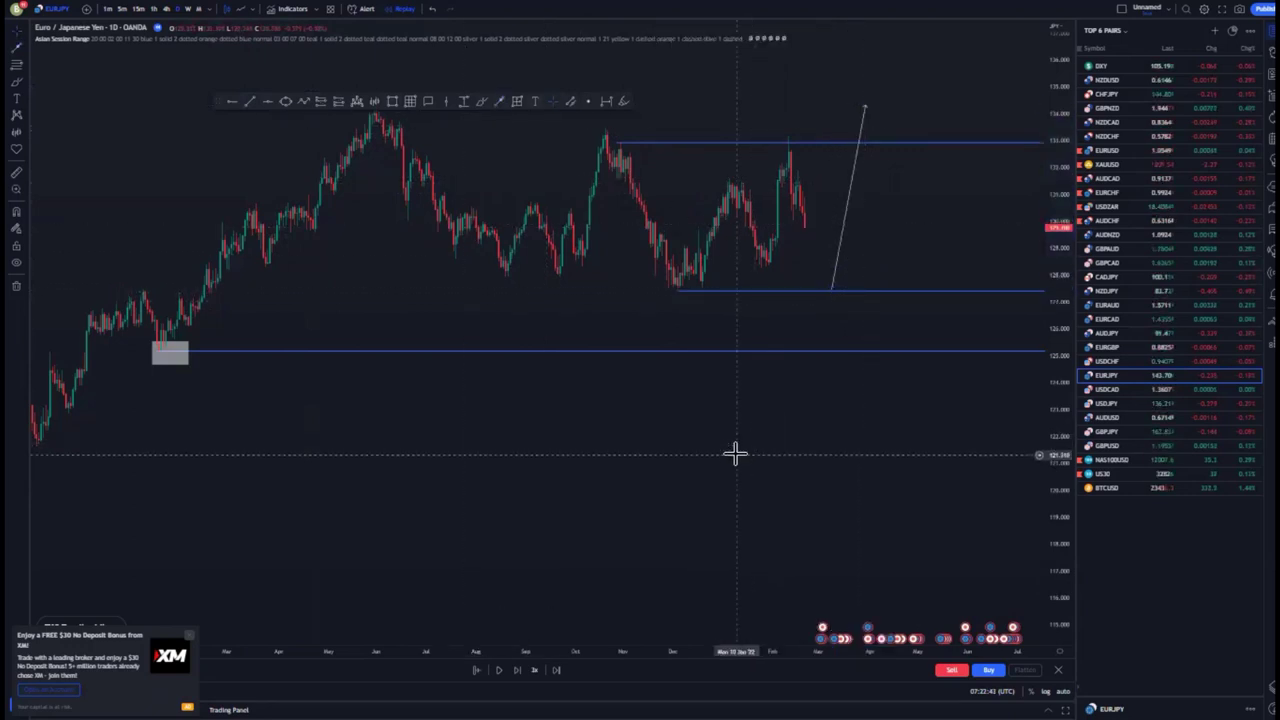
Brush the impulse and correction waves from the May 2020 low to the late-2021 low with a rise after it, and undo them.
scroll(735, 455, down, 4)
drag(582, 471, 666, 443)
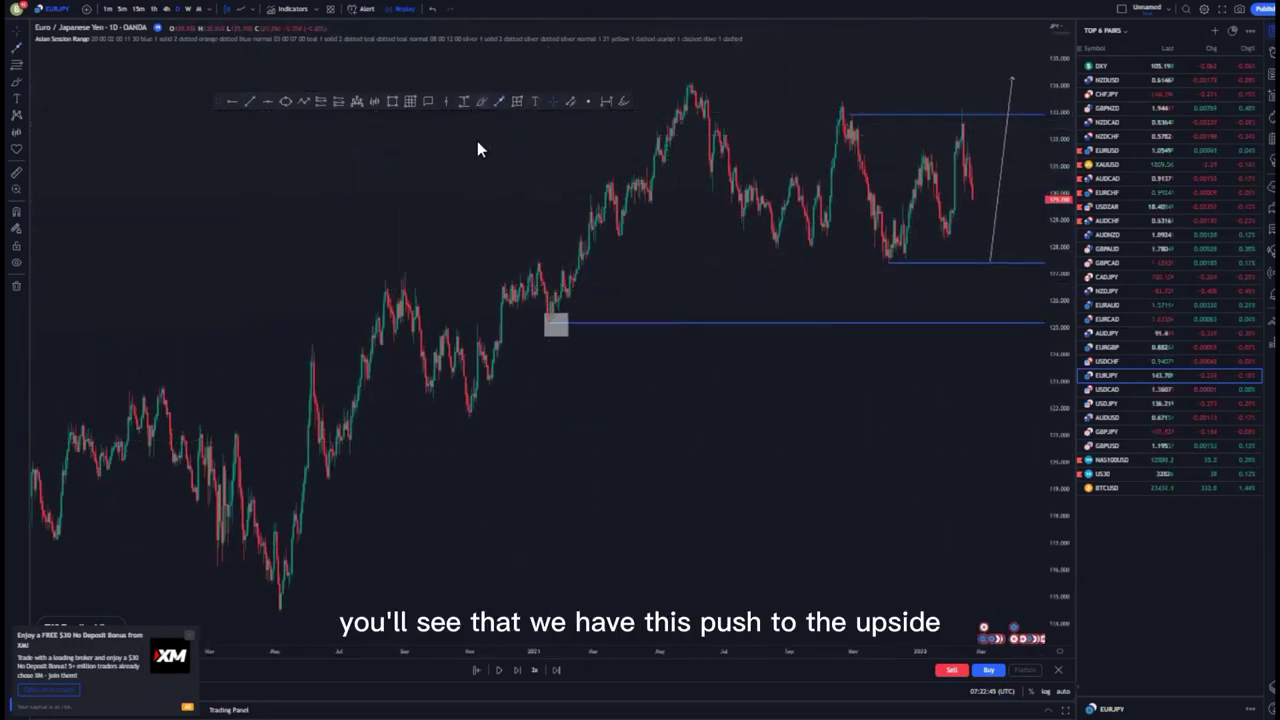
mouse_move(295, 545)
mouse_down()
mouse_move(380, 286)
mouse_move(446, 364)
mouse_up()
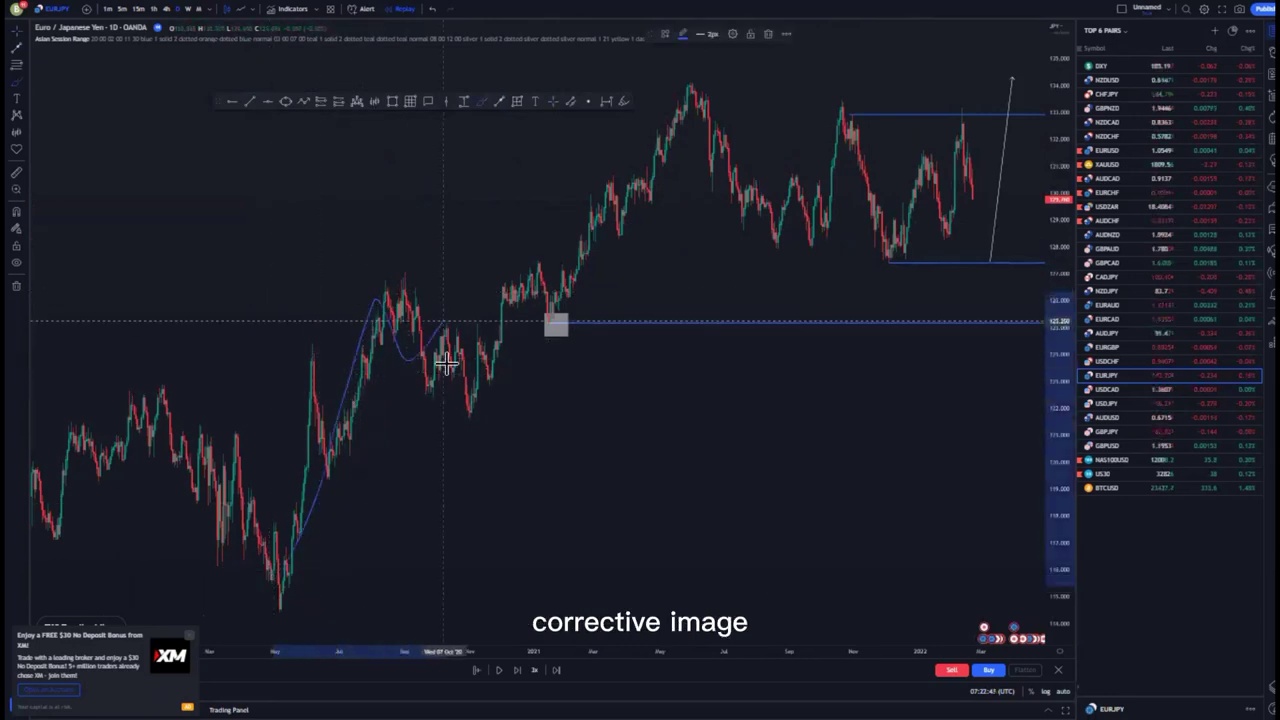
mouse_move(517, 288)
mouse_down()
mouse_move(629, 100)
mouse_move(654, 191)
mouse_move(697, 157)
mouse_move(808, 265)
mouse_move(857, 260)
mouse_up()
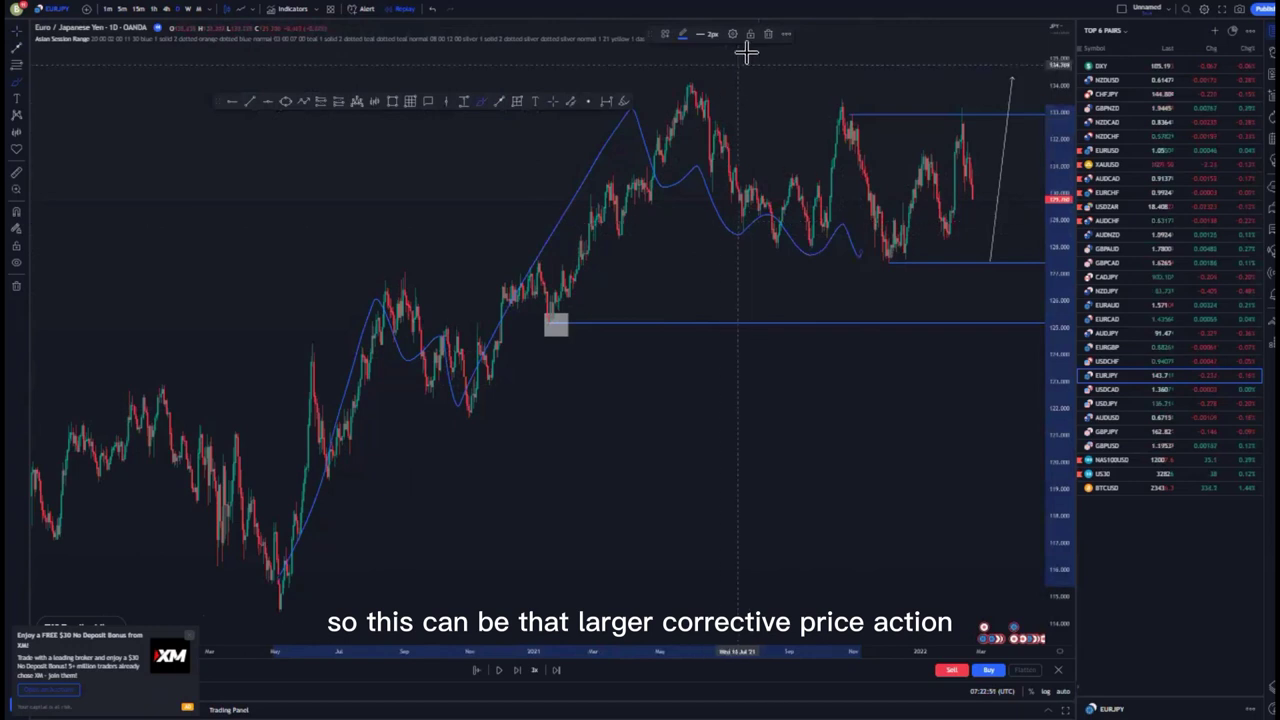
drag(857, 257, 903, 130)
click(437, 12)
click(437, 12)
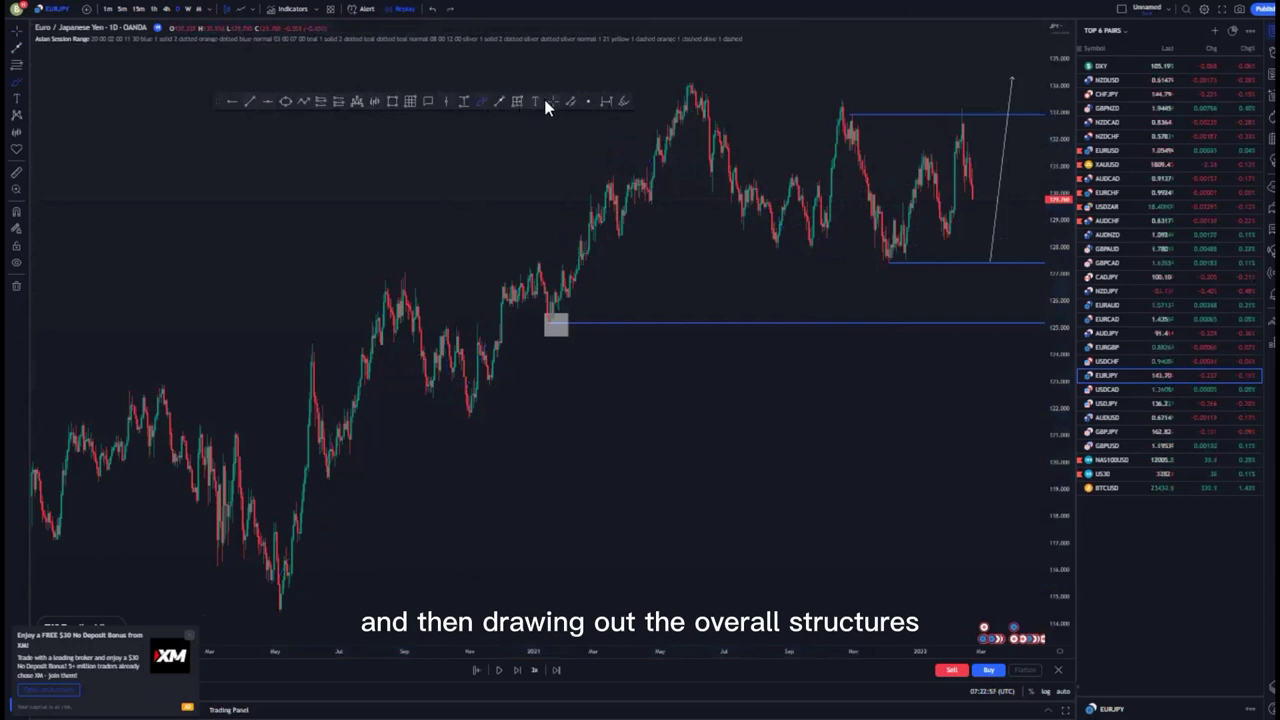
Draw a trend line across the falling tops from about 134.1 on 31 May 2021 to about 132.8 in late February 2022.
drag(564, 500, 461, 560)
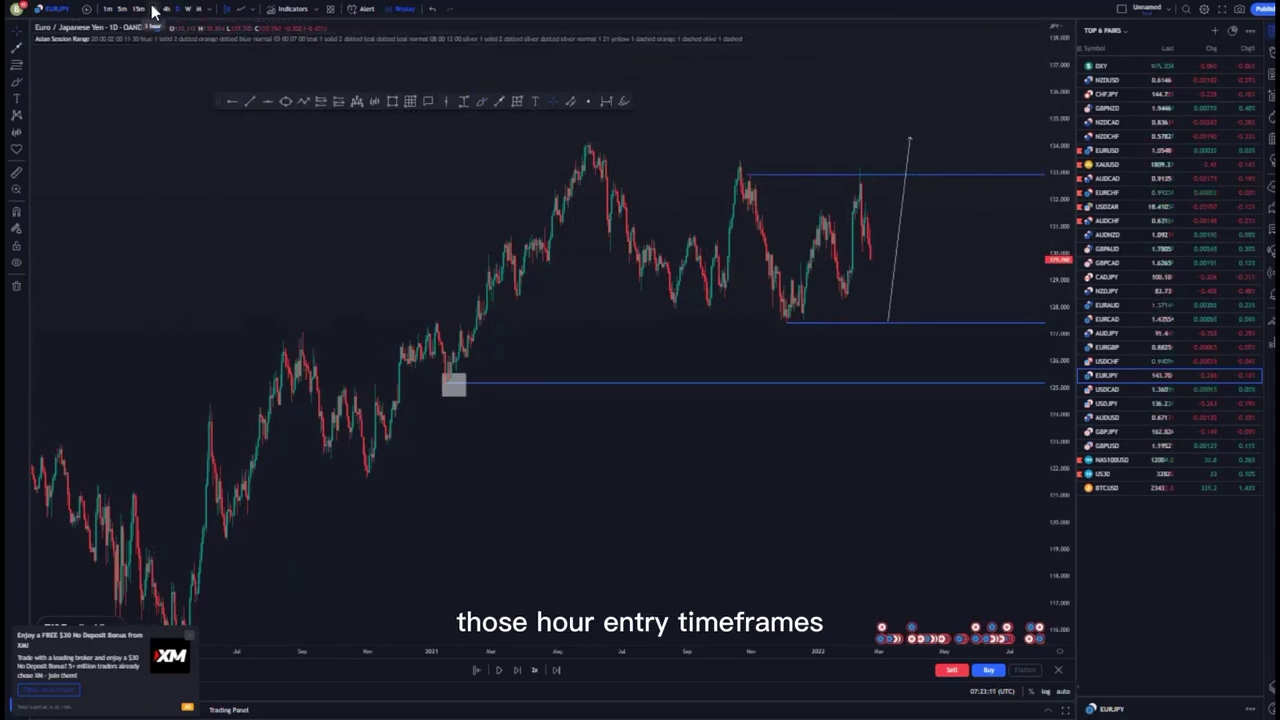
click(249, 101)
click(587, 143)
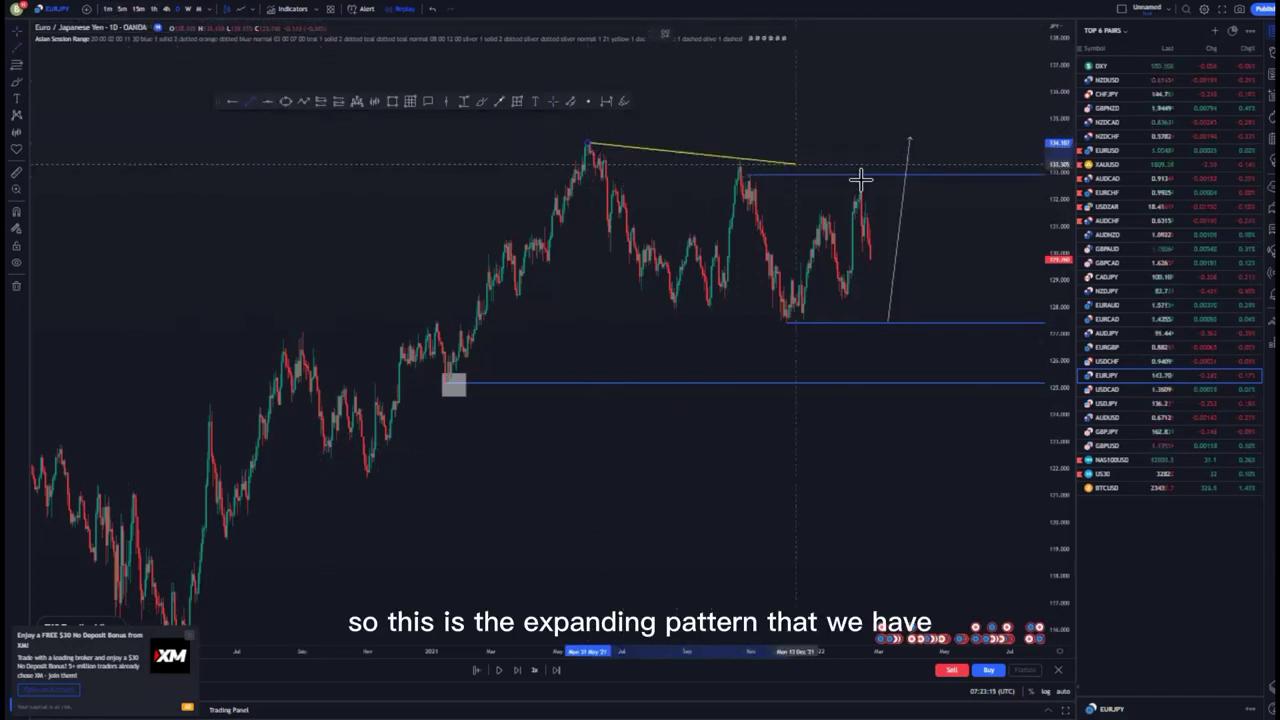
click(873, 176)
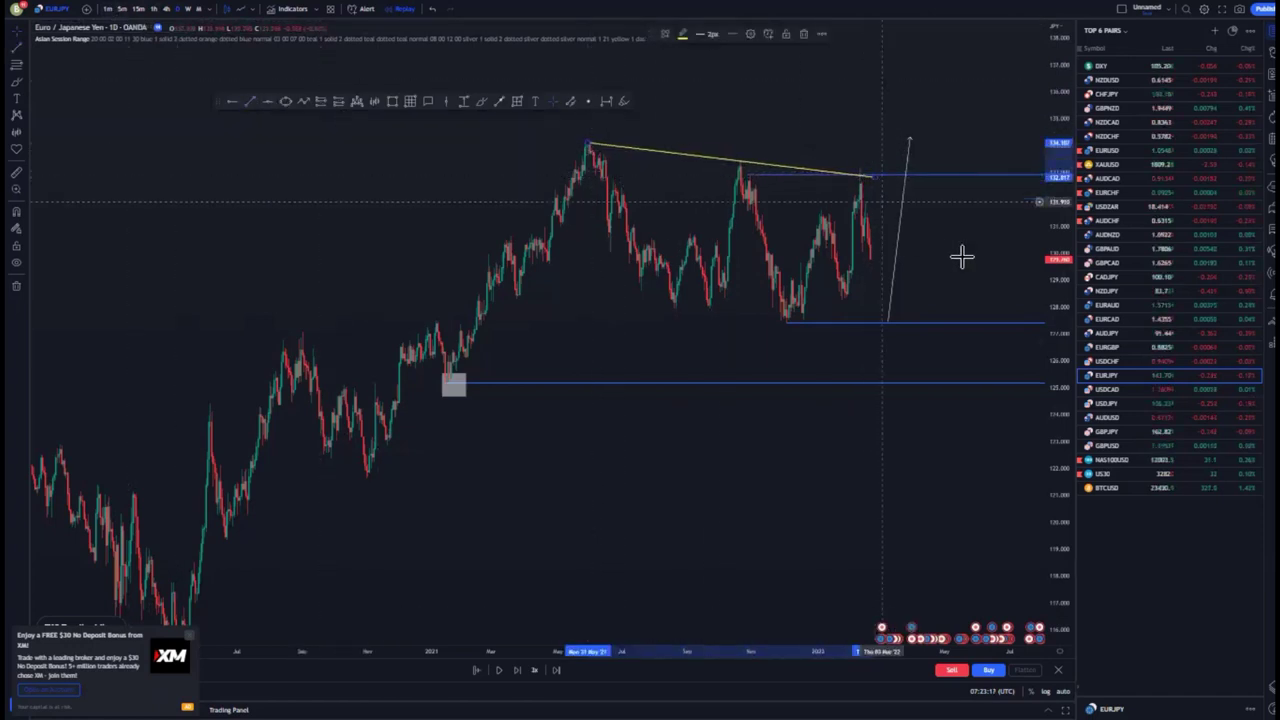
click(874, 180)
click(728, 140)
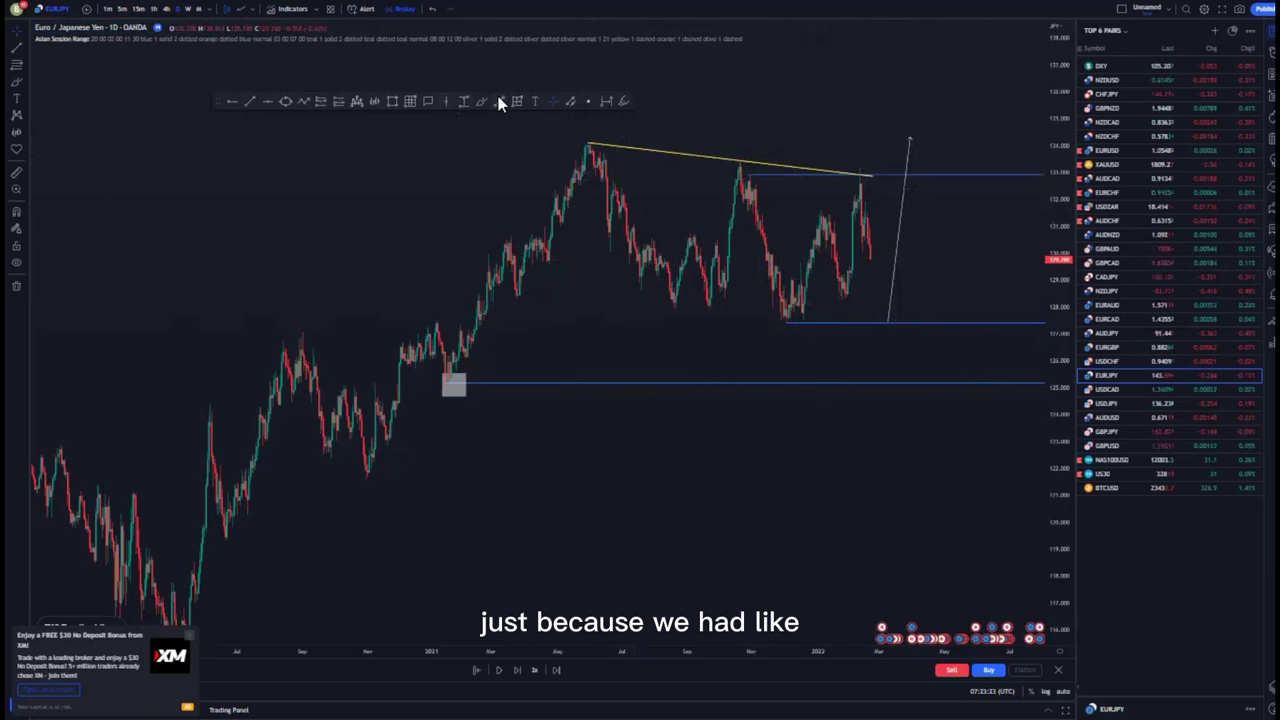
Brush circles around the upper ray's start and the three tops along the falling trend line, and undo them.
click(748, 175)
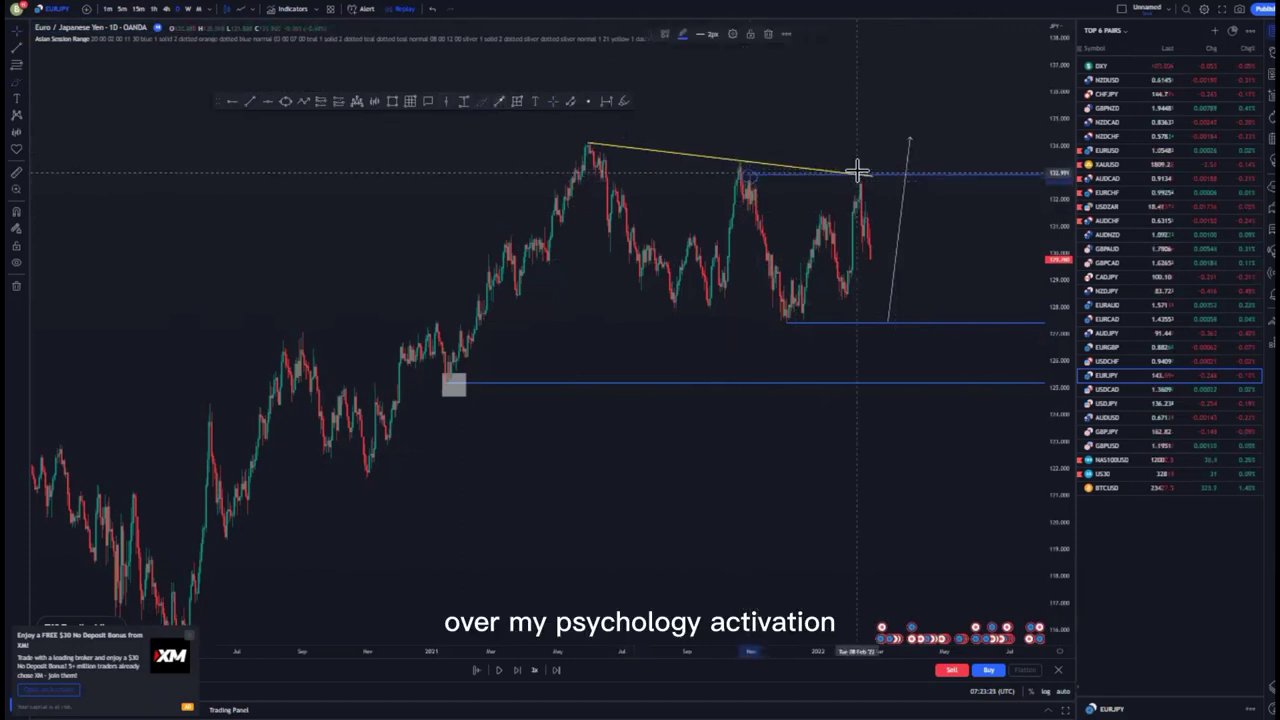
drag(593, 140, 594, 143)
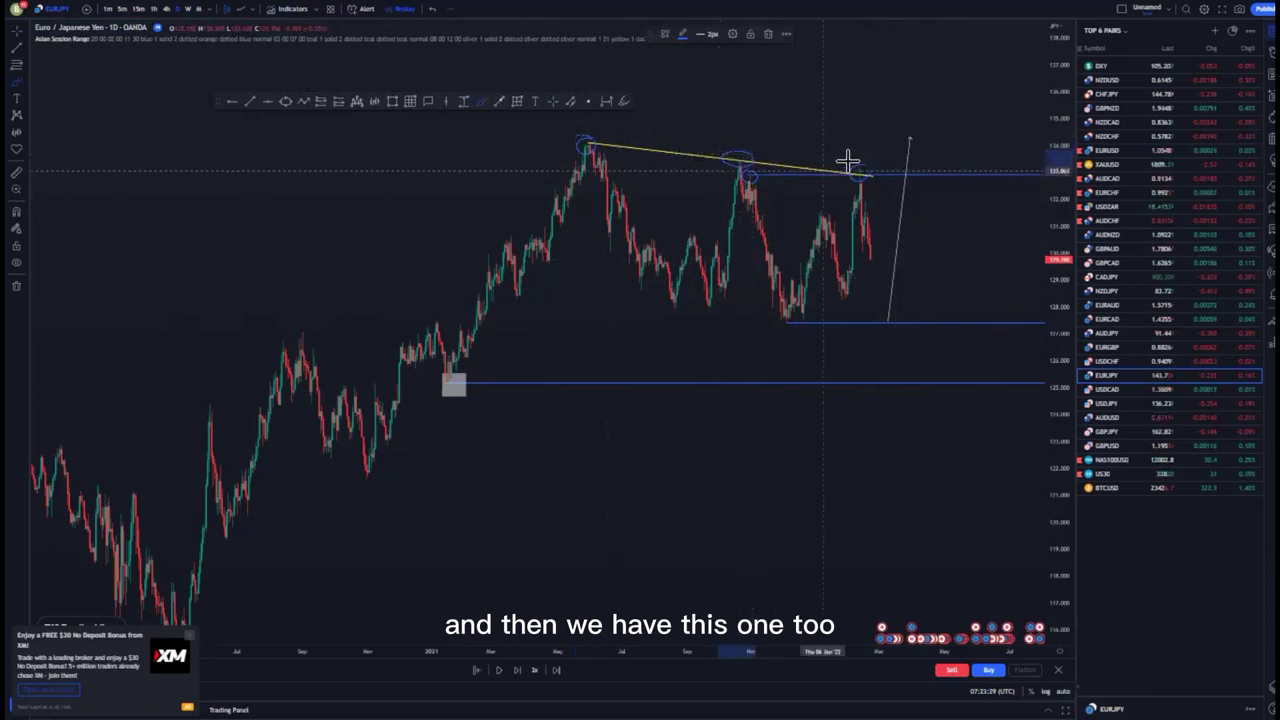
click(430, 11)
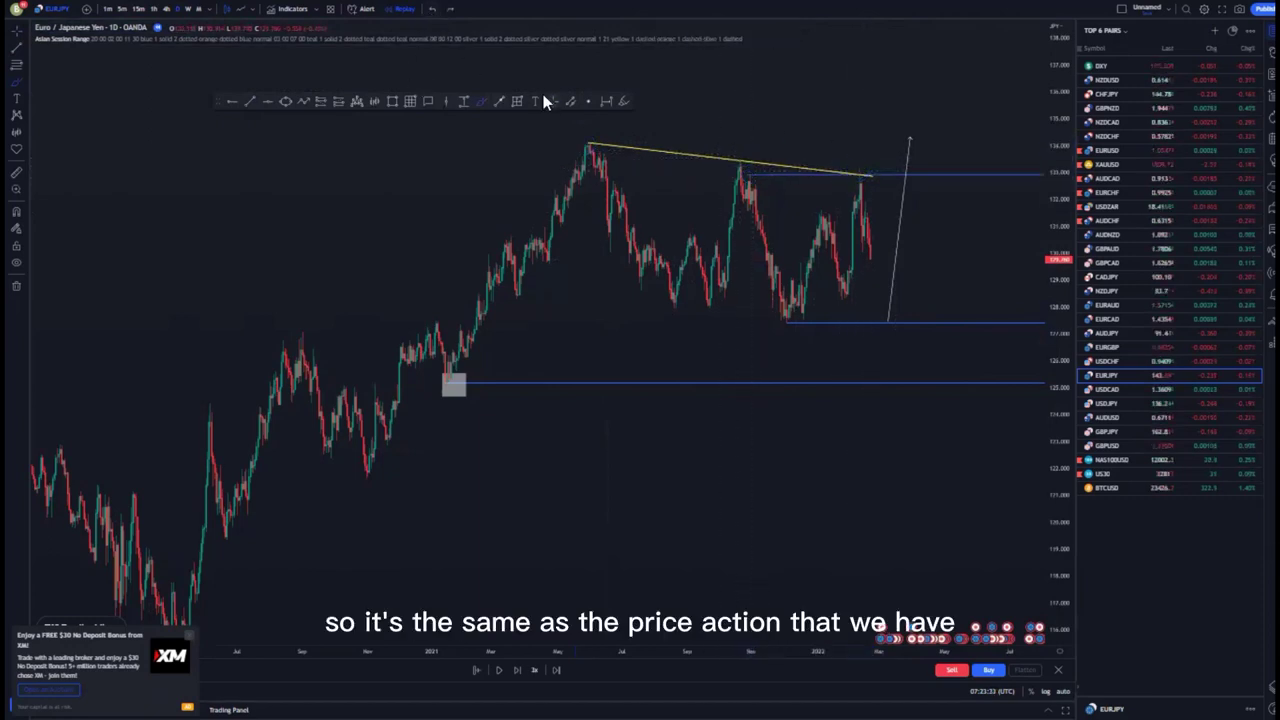
Draw a trend line beneath the lows from about 128.4 on 19 March 2021 to about 126.9 on 25 March 2022.
click(511, 294)
click(903, 335)
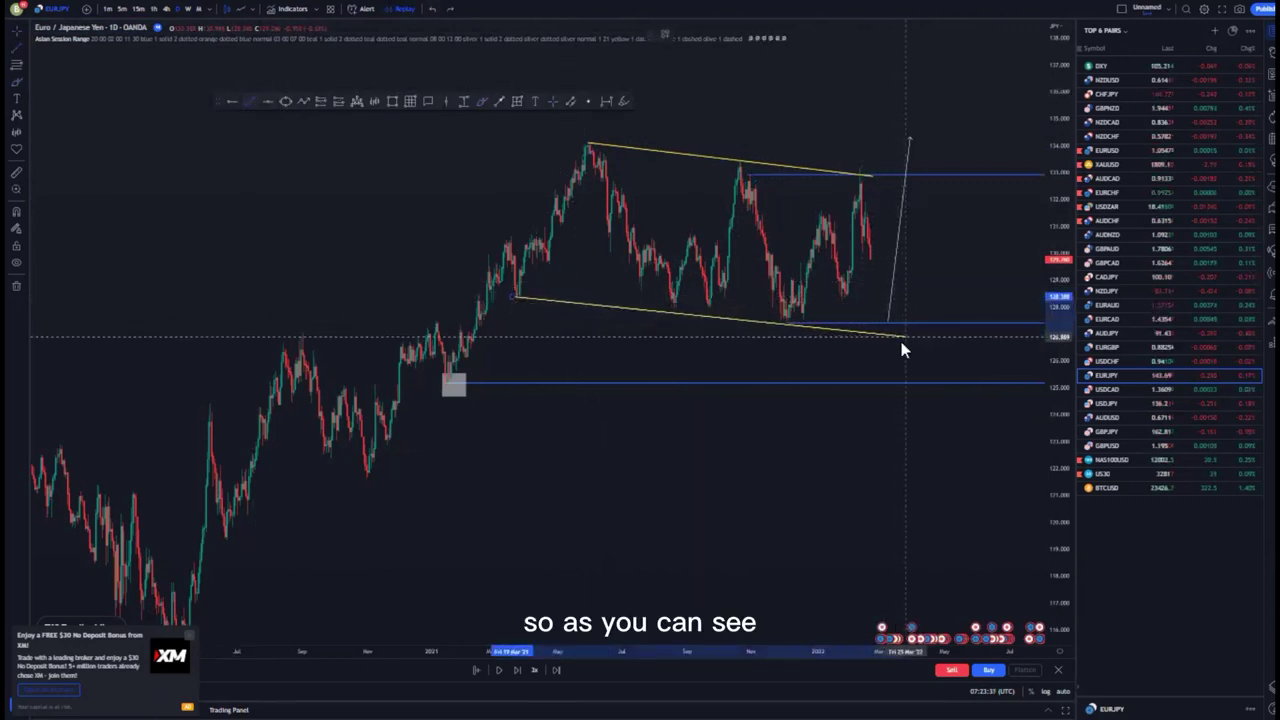
Move both ends of the lower channel line slightly later in time and extend the upper channel line into May 2022.
drag(514, 296, 535, 291)
drag(905, 337, 925, 340)
click(718, 344)
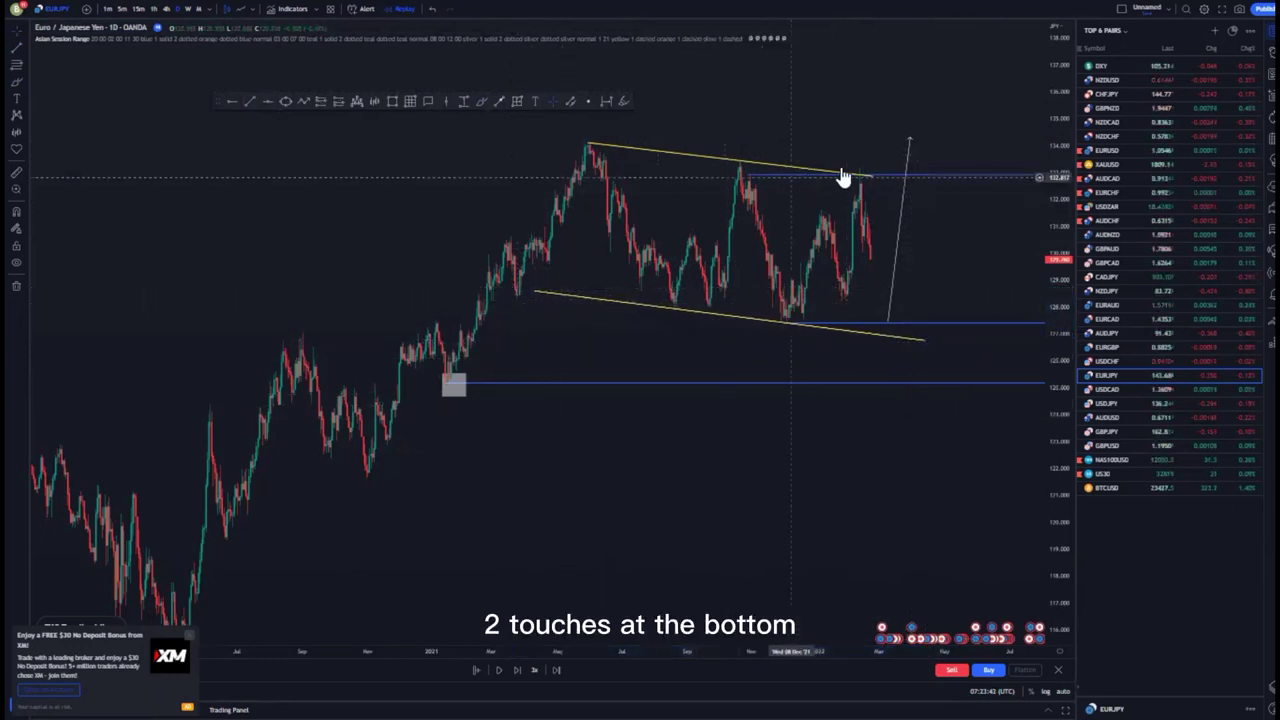
drag(869, 174, 946, 176)
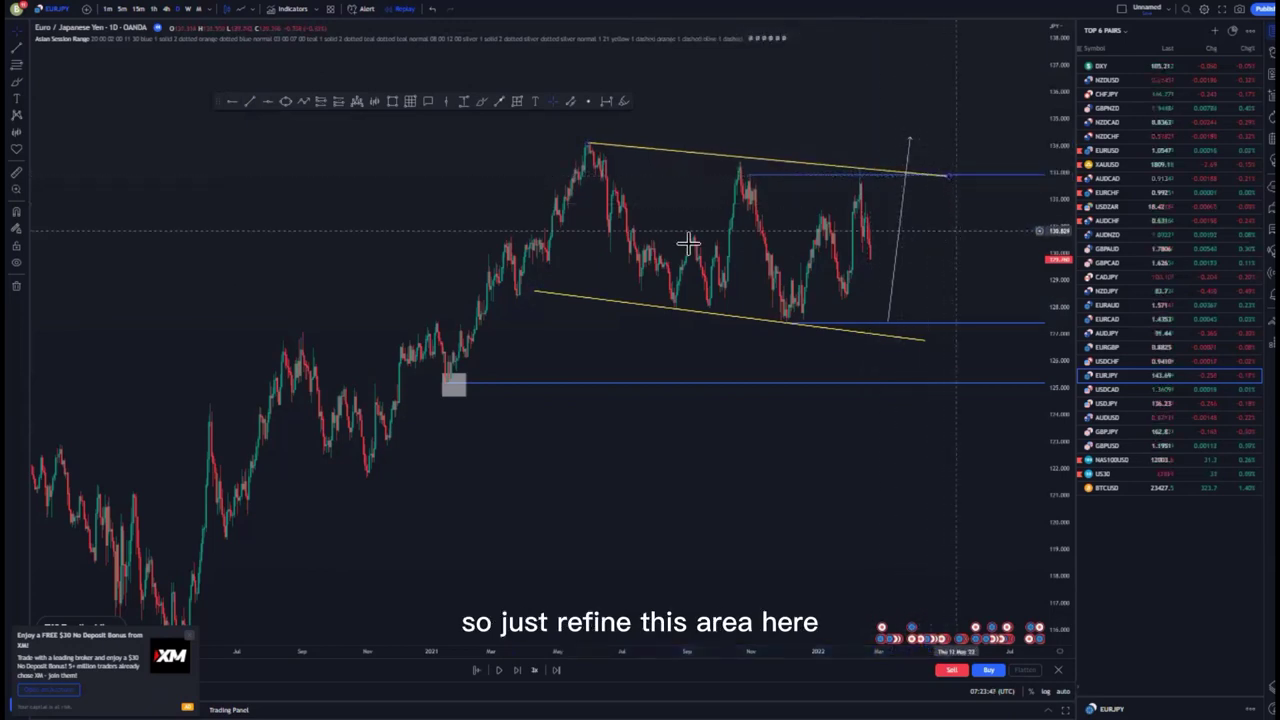
Draw an arrow from the latest candle down to about 127.2 at the lower channel line, around 8 March 2022.
scroll(820, 274, up, 2)
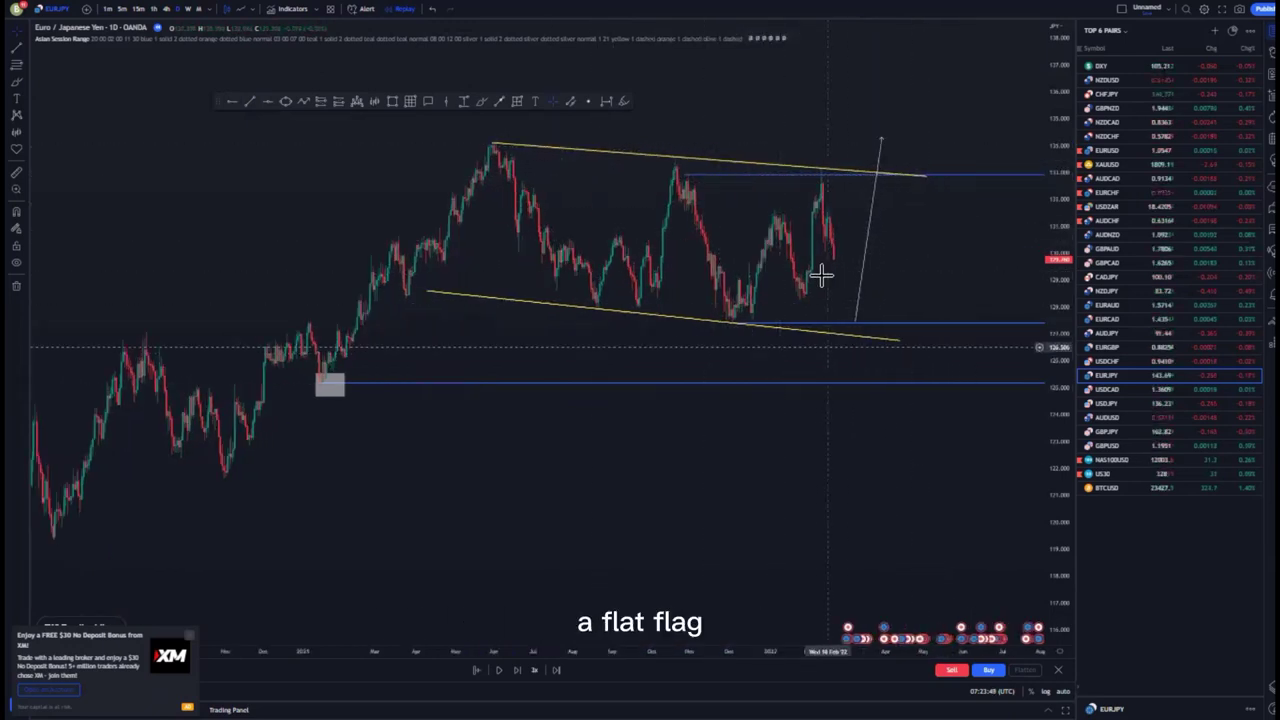
click(498, 101)
click(832, 251)
click(848, 326)
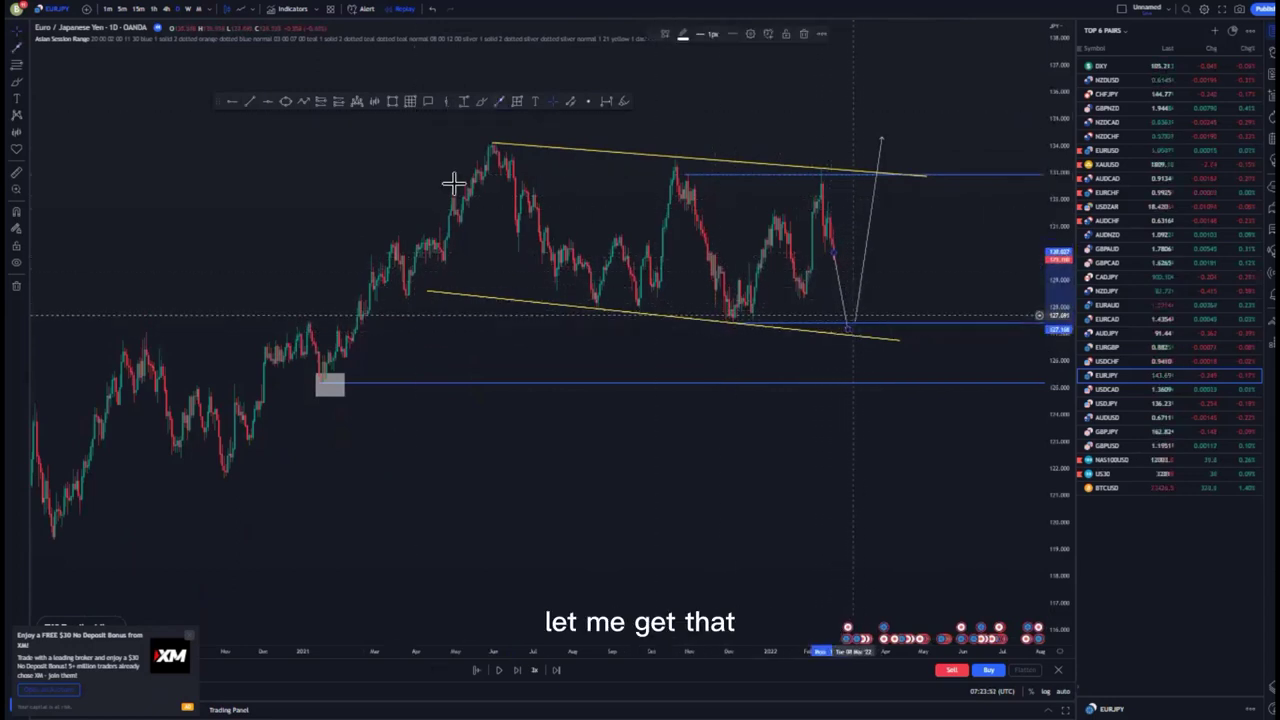
Brush a circle around the December 2021 low and a rising path from the lower channel line, and undo both.
click(481, 101)
drag(738, 318, 738, 319)
mouse_move(845, 325)
mouse_down()
mouse_move(863, 263)
mouse_move(889, 260)
mouse_move(906, 180)
mouse_up()
click(436, 8)
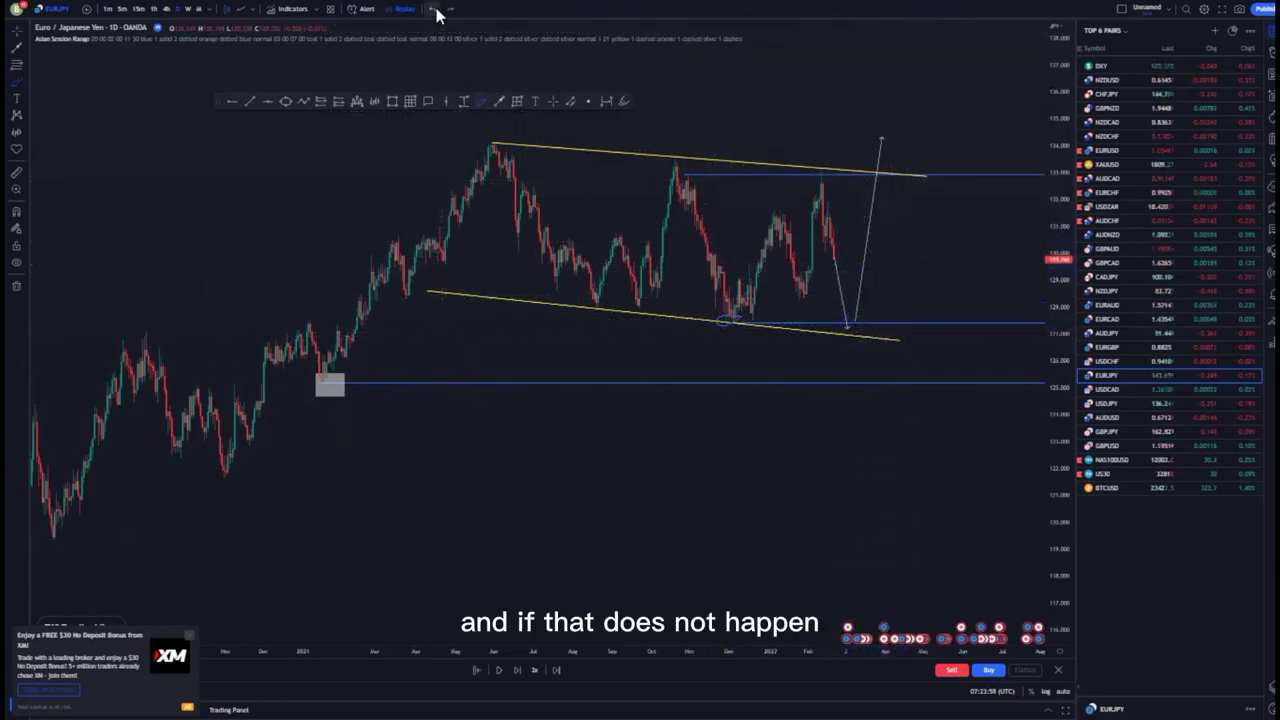
click(481, 101)
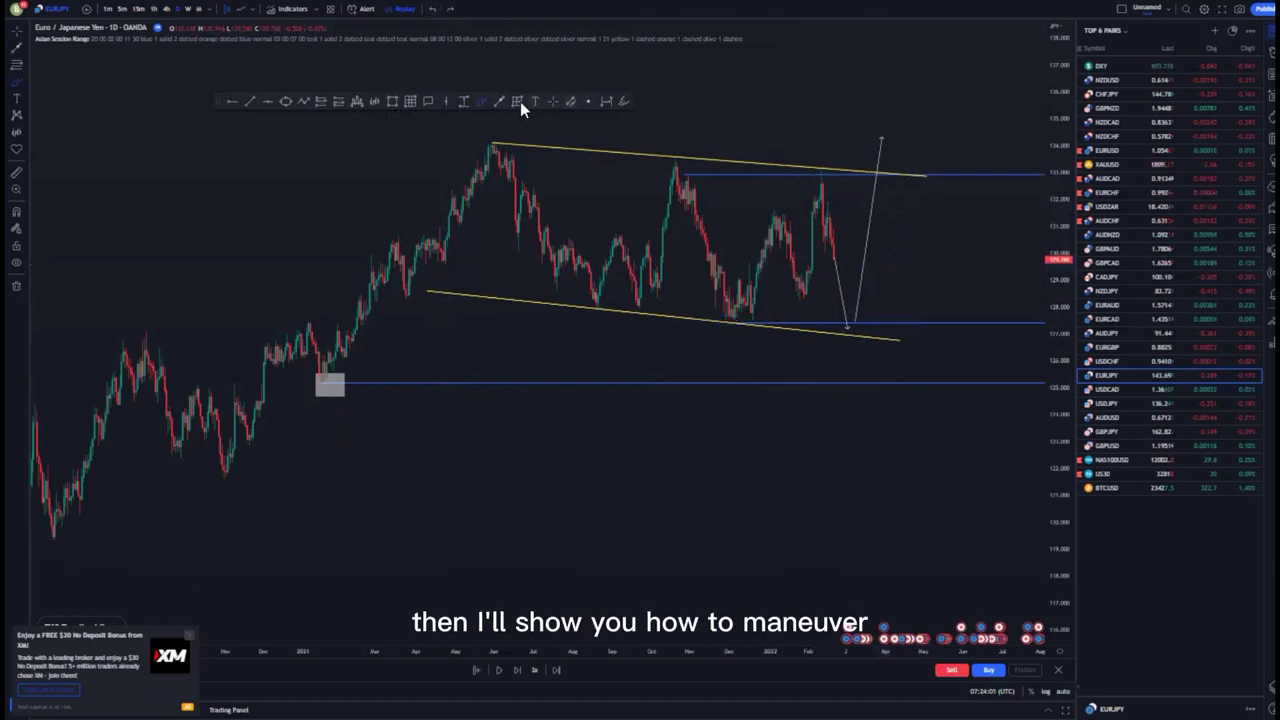
Remove the falling and rising projection arrows beside the latest candles.
click(862, 280)
key(Delete)
key(ctrl+z)
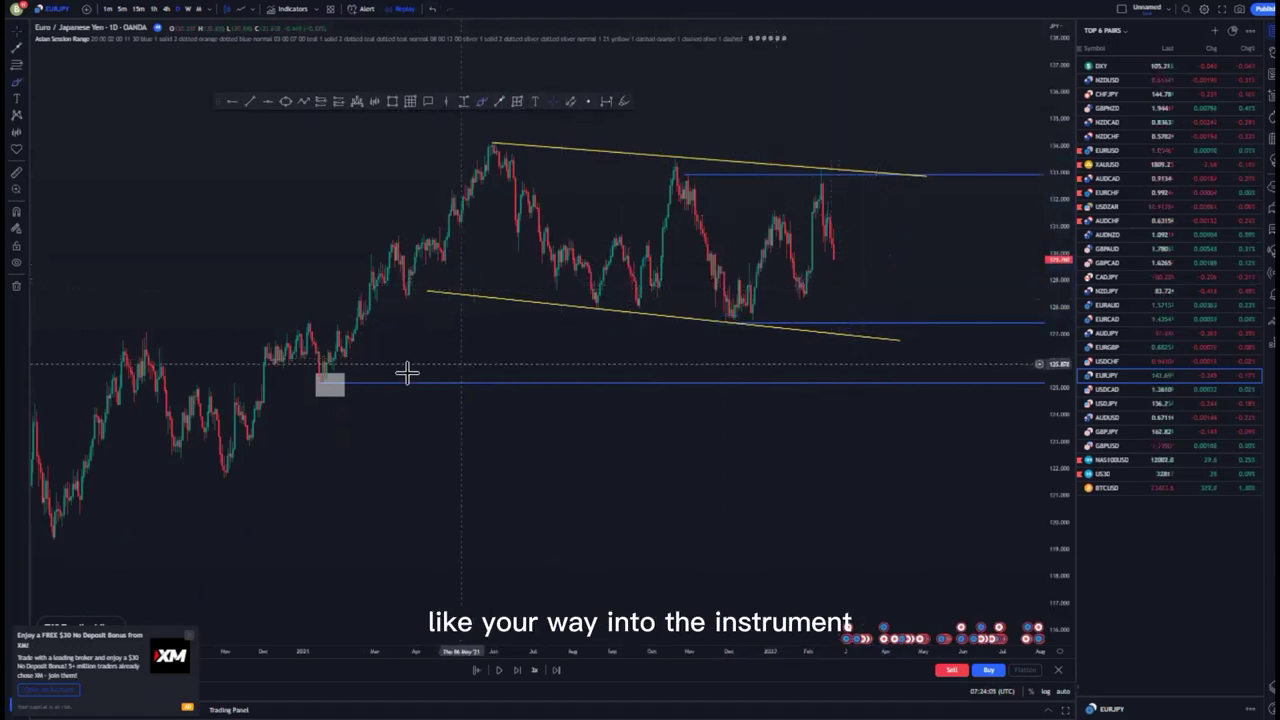
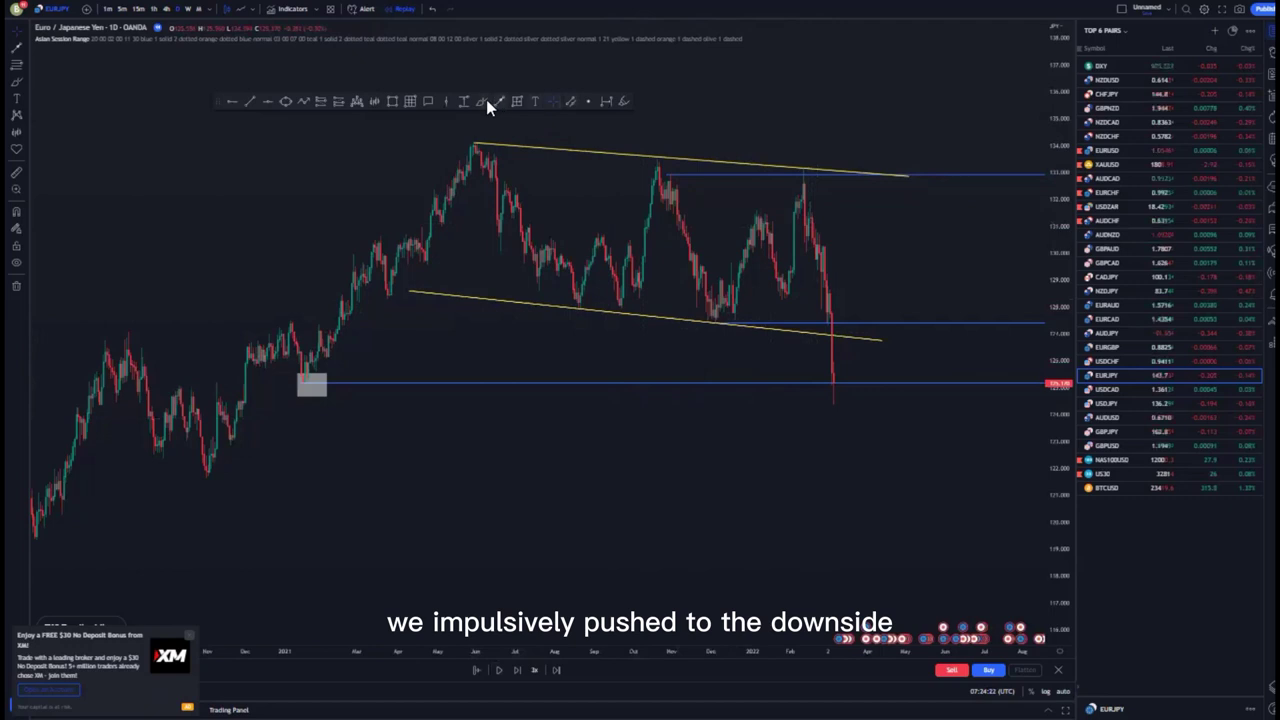
Brush an ellipse around the sharp March 2022 drop through the lower channel line, and delete it.
mouse_move(837, 297)
mouse_down()
mouse_move(811, 346)
mouse_move(858, 297)
mouse_move(849, 349)
mouse_up()
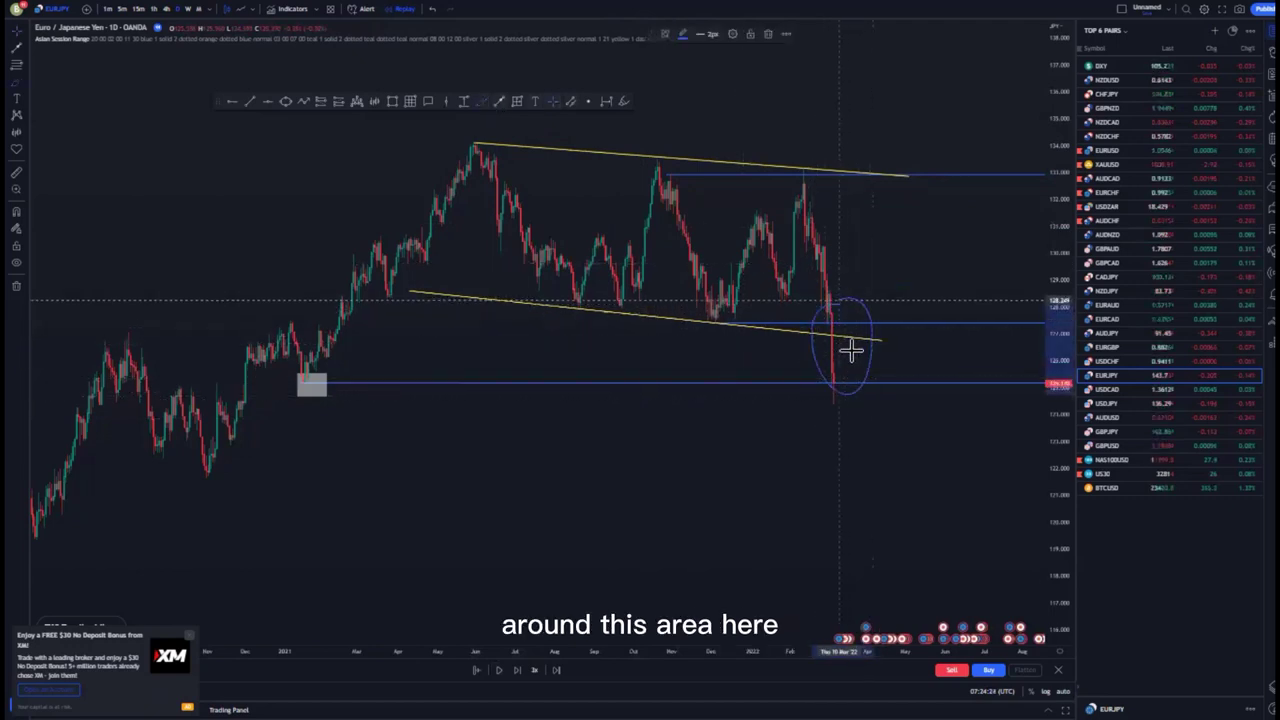
click(769, 35)
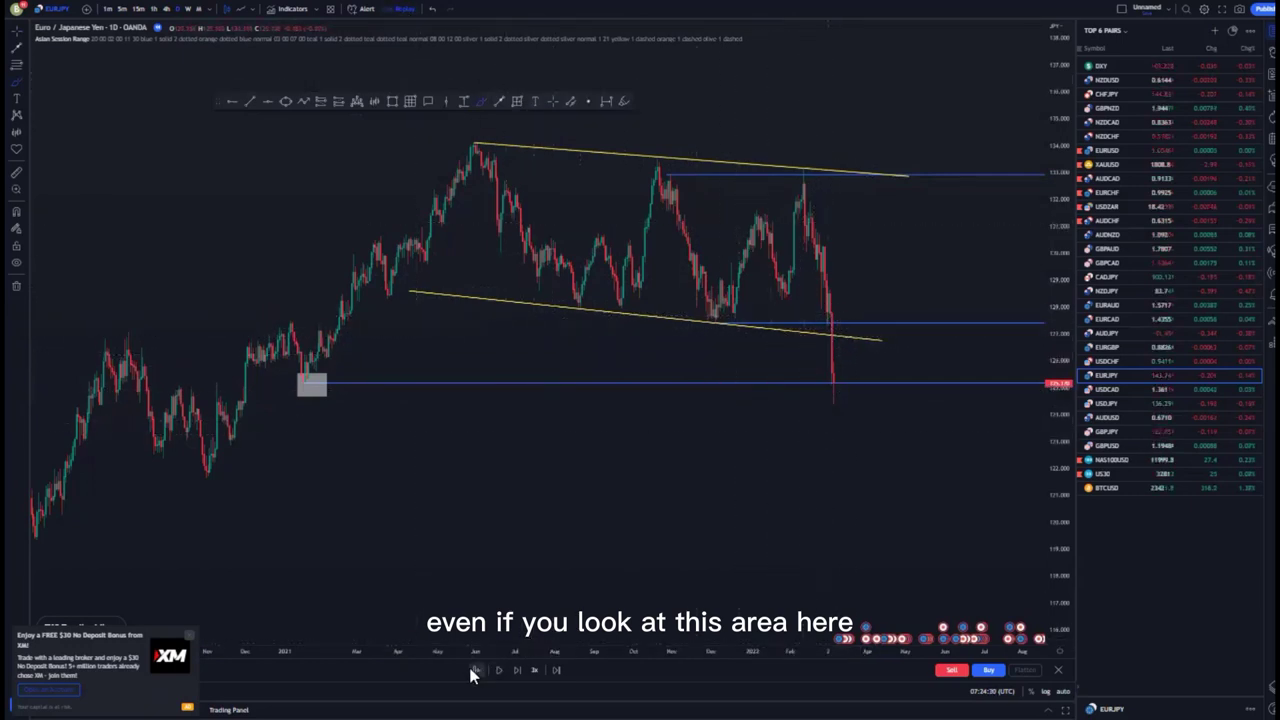
Restart the replay from early March 2022 and mark the December 2021 low and current low with rectangles at about 127.6 to 127.2.
click(833, 352)
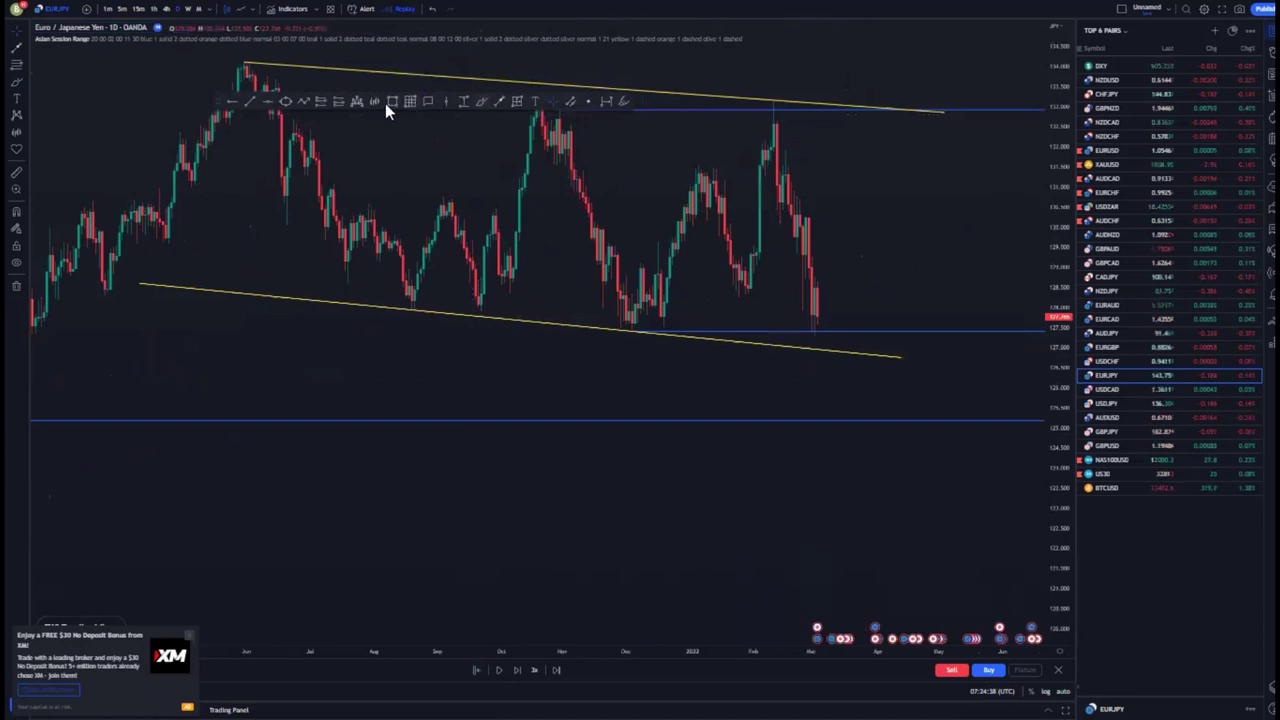
click(643, 331)
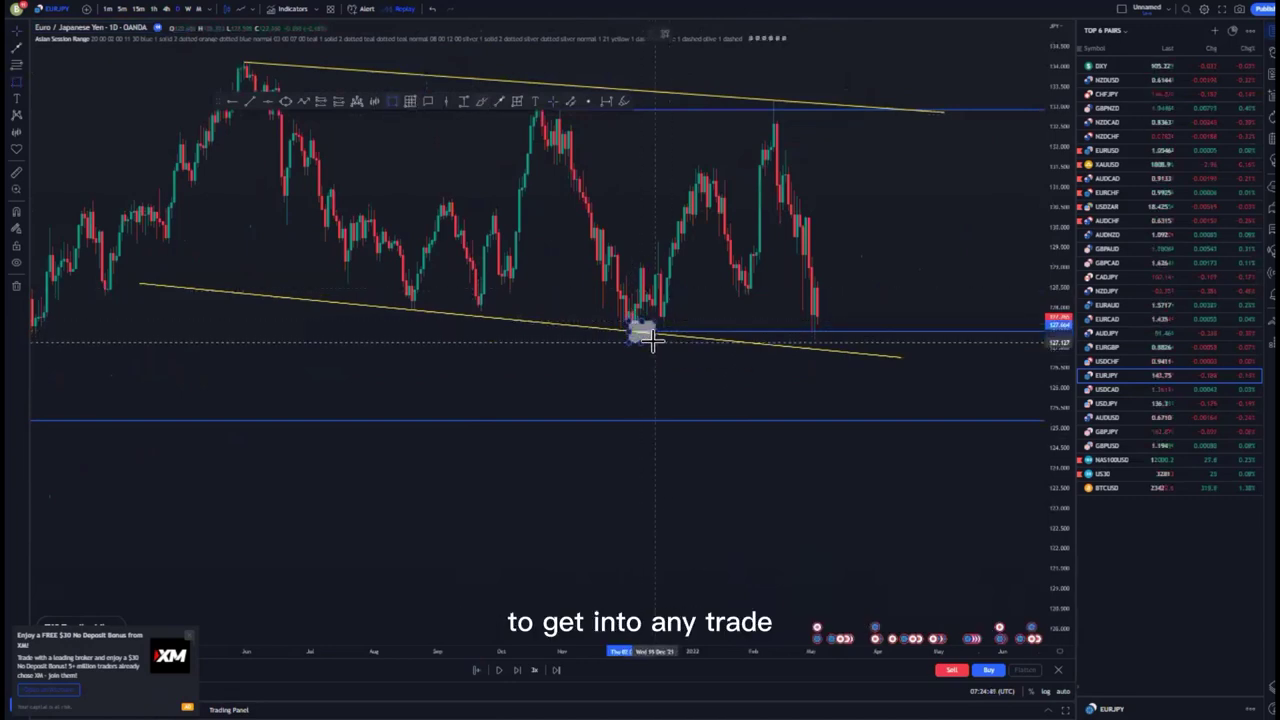
click(394, 104)
click(786, 323)
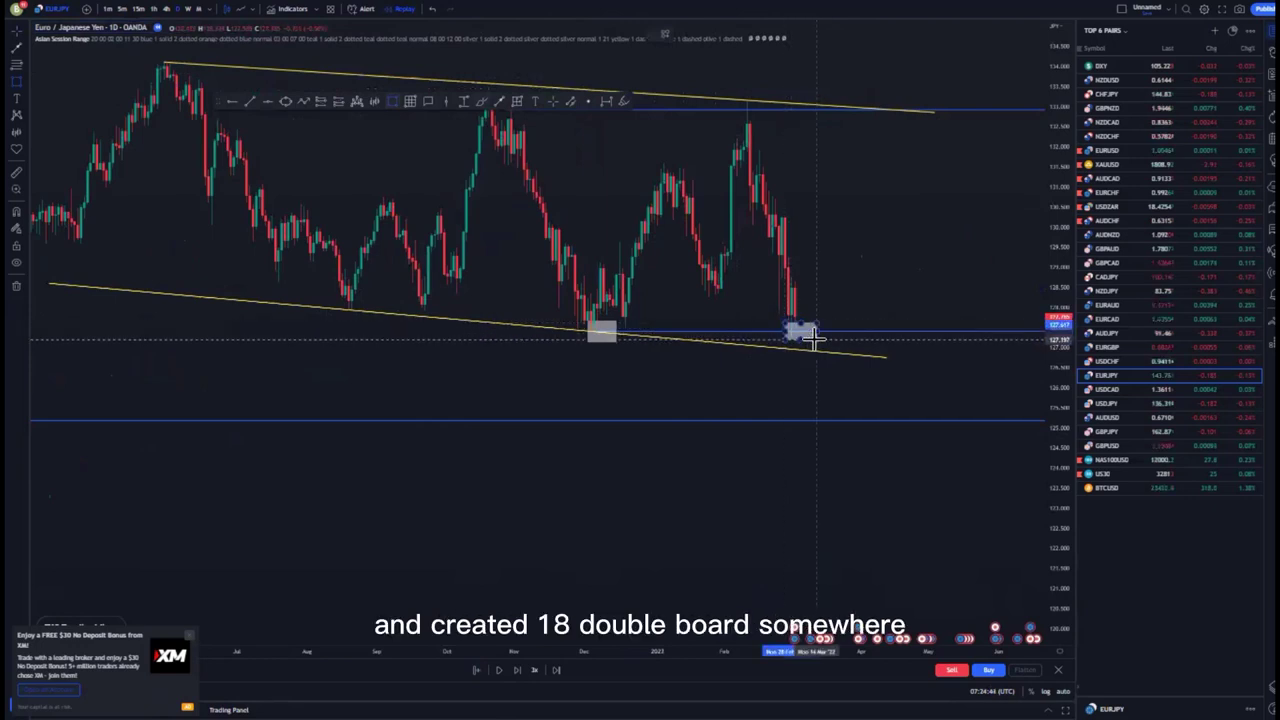
click(816, 339)
click(797, 370)
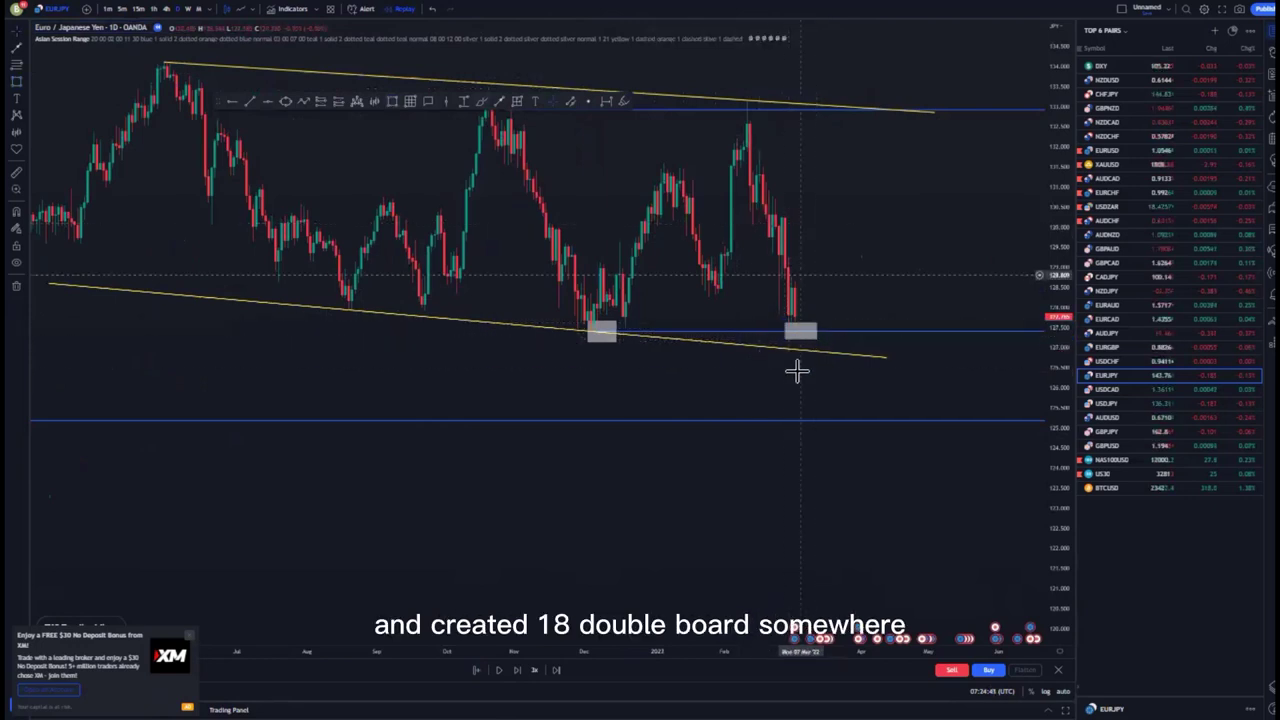
Brush a projected path dipping to the lower channel line and rising in waves towards the upper channel line.
click(481, 104)
mouse_move(793, 301)
mouse_down()
mouse_move(801, 363)
mouse_move(820, 264)
mouse_move(835, 252)
mouse_up()
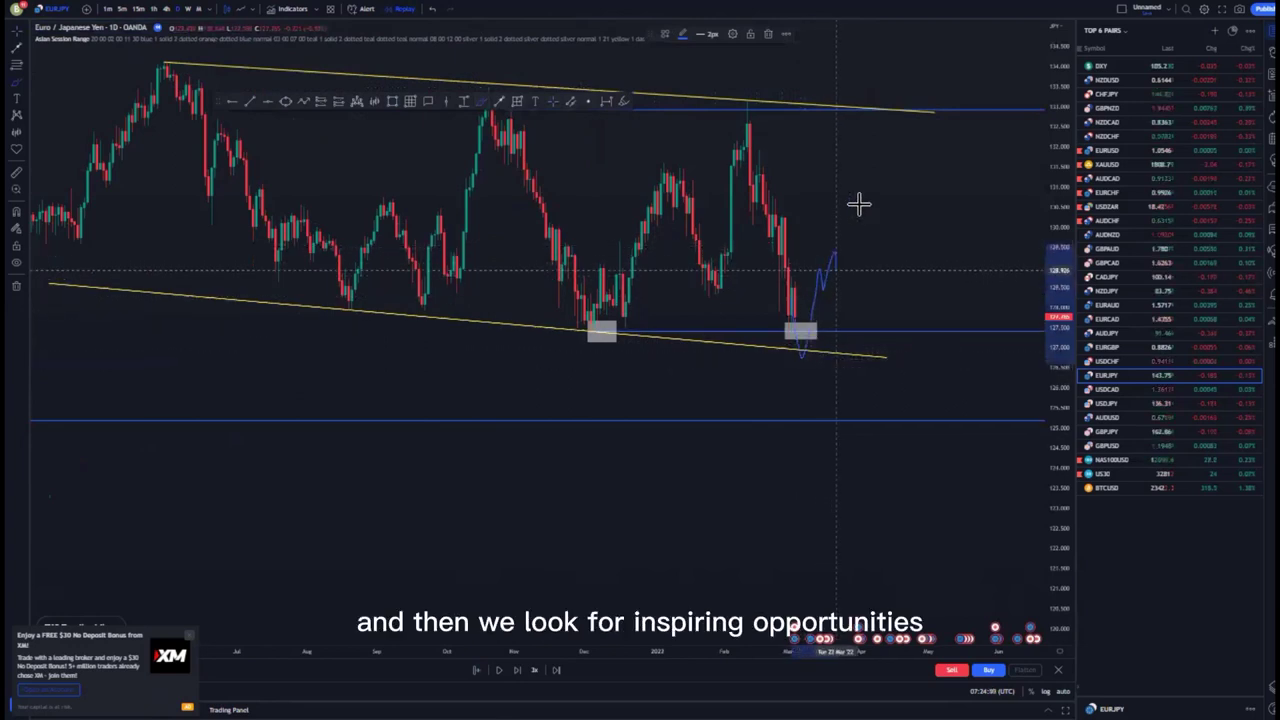
drag(859, 204, 886, 118)
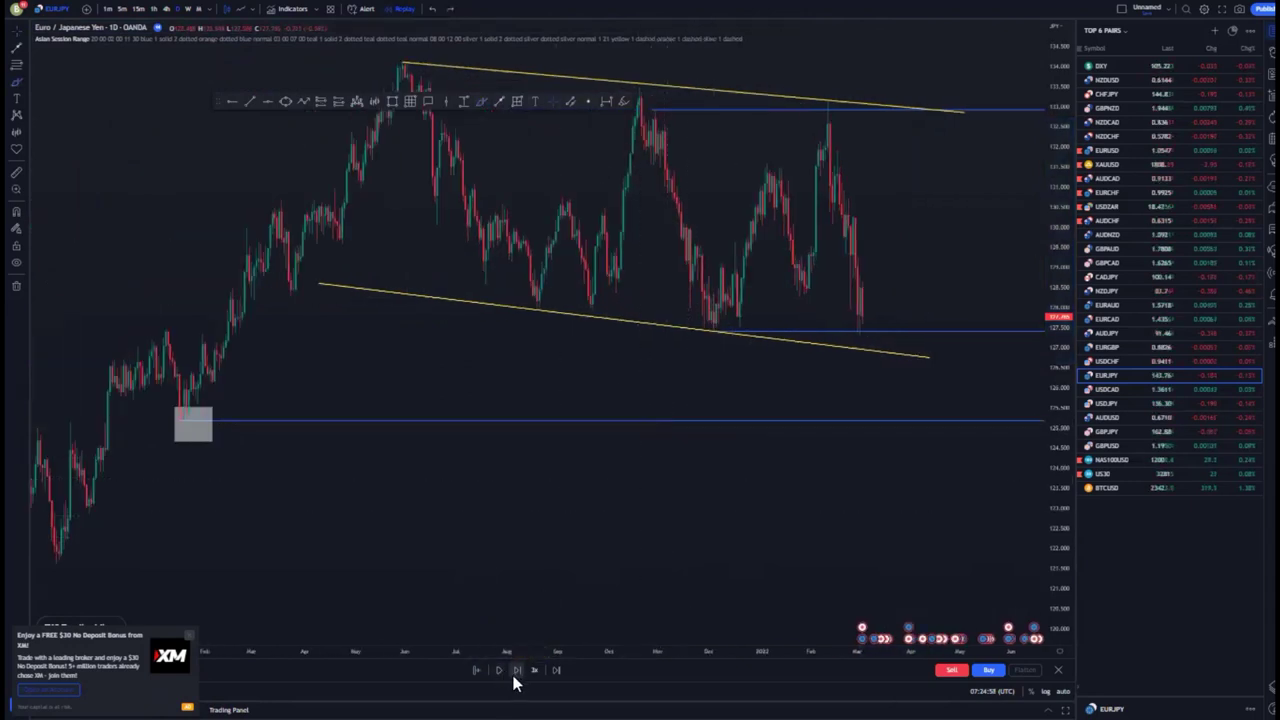
Play the replay through the drop and rebound, and cut it back to 9 March 2022.
click(499, 670)
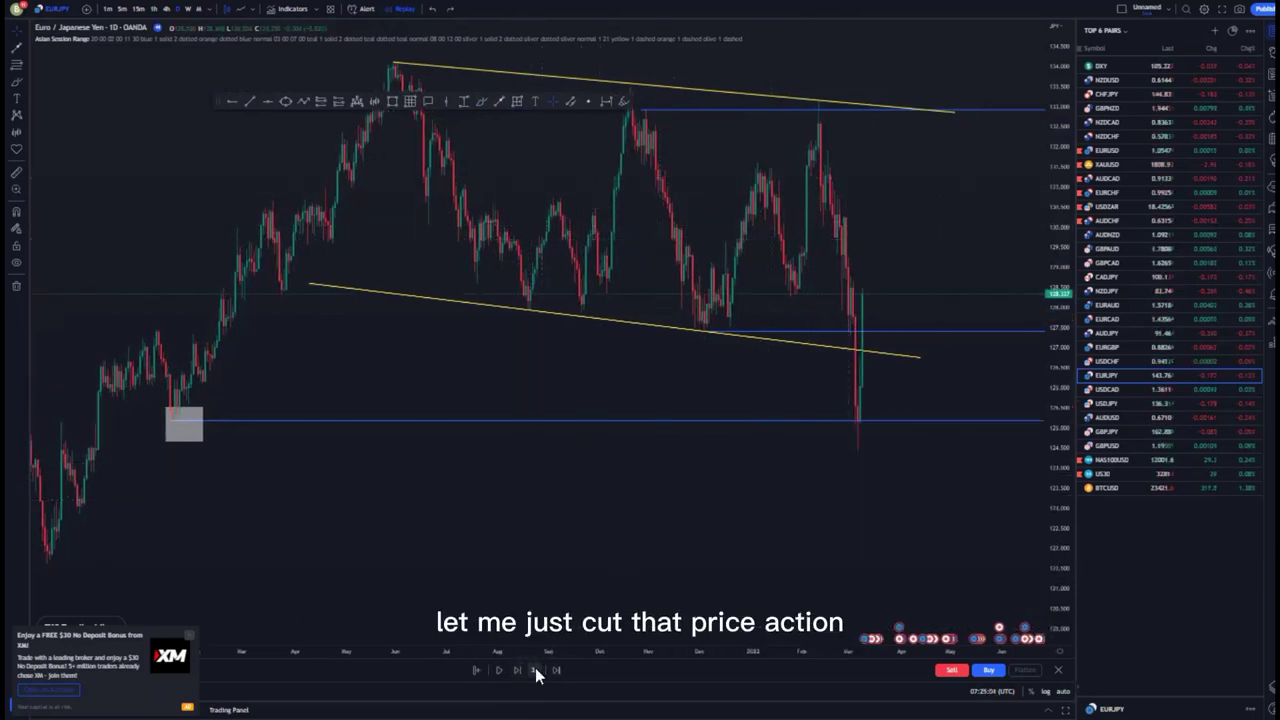
click(472, 670)
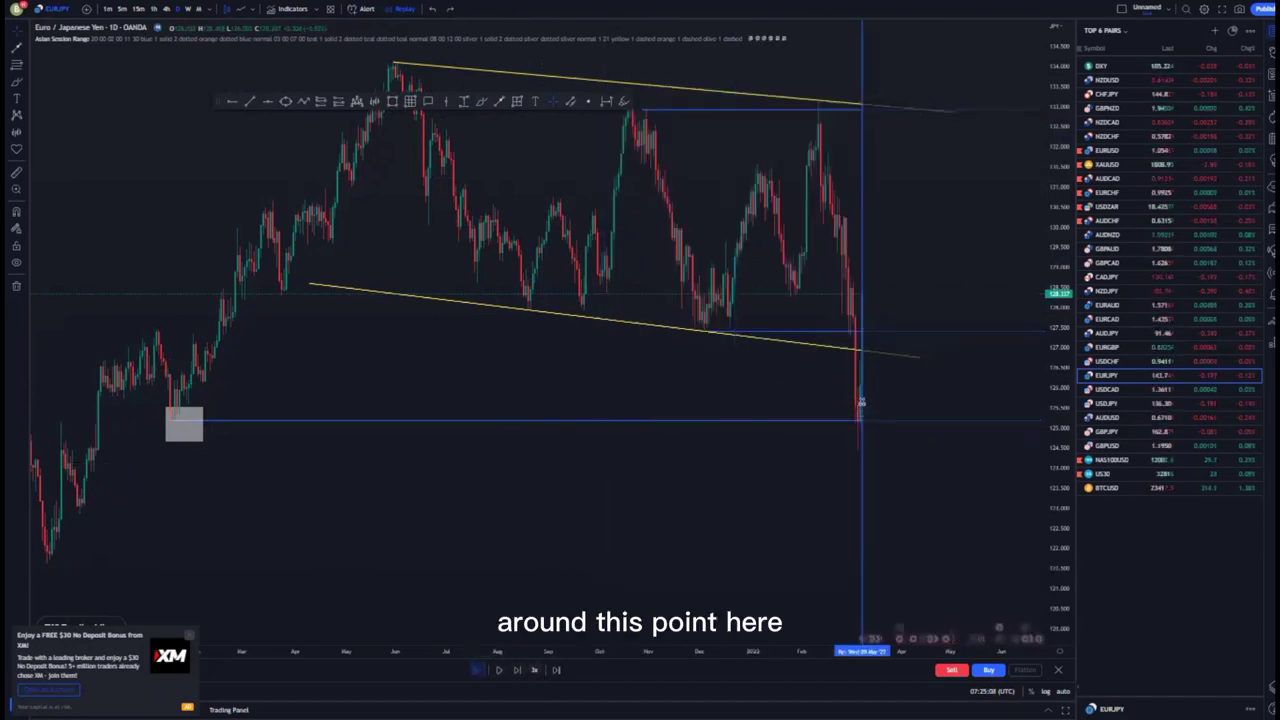
click(862, 405)
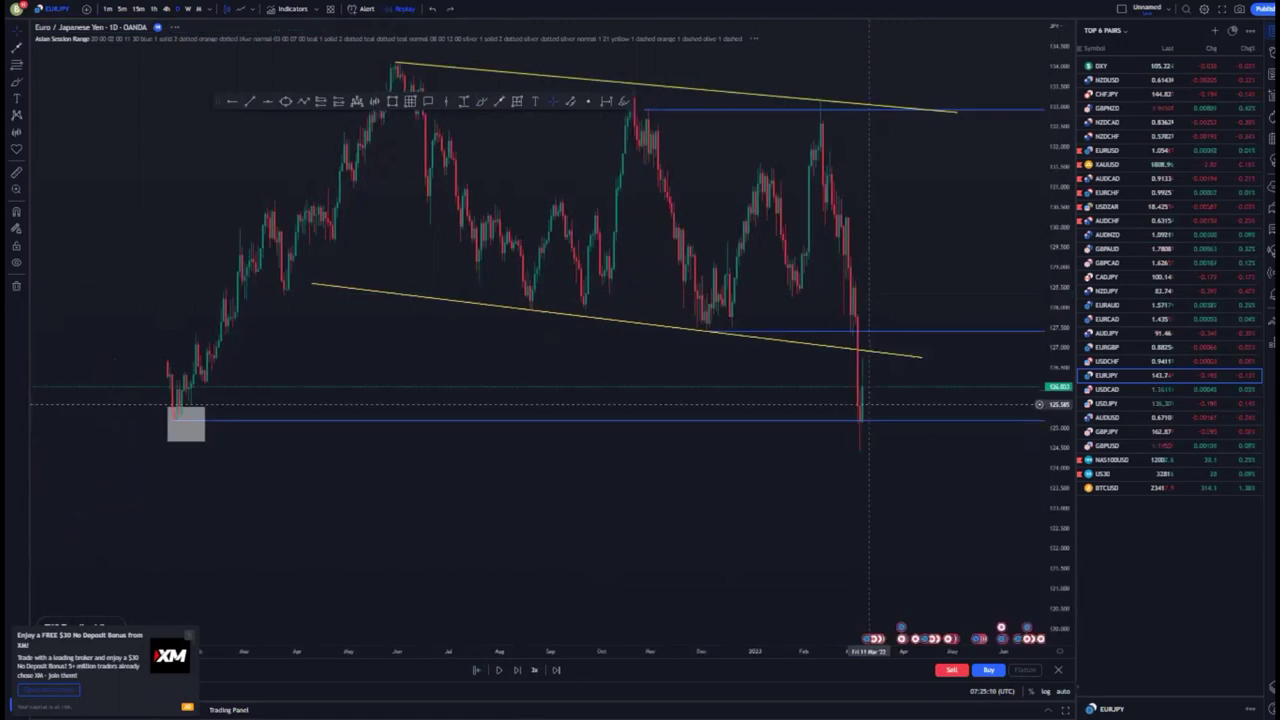
Mark the March 2022 low with a rectangle beneath the lowest level, and replace the early-2021 low's rectangle with a brushed circle.
scroll(829, 448, up, 2)
drag(829, 449, 643, 412)
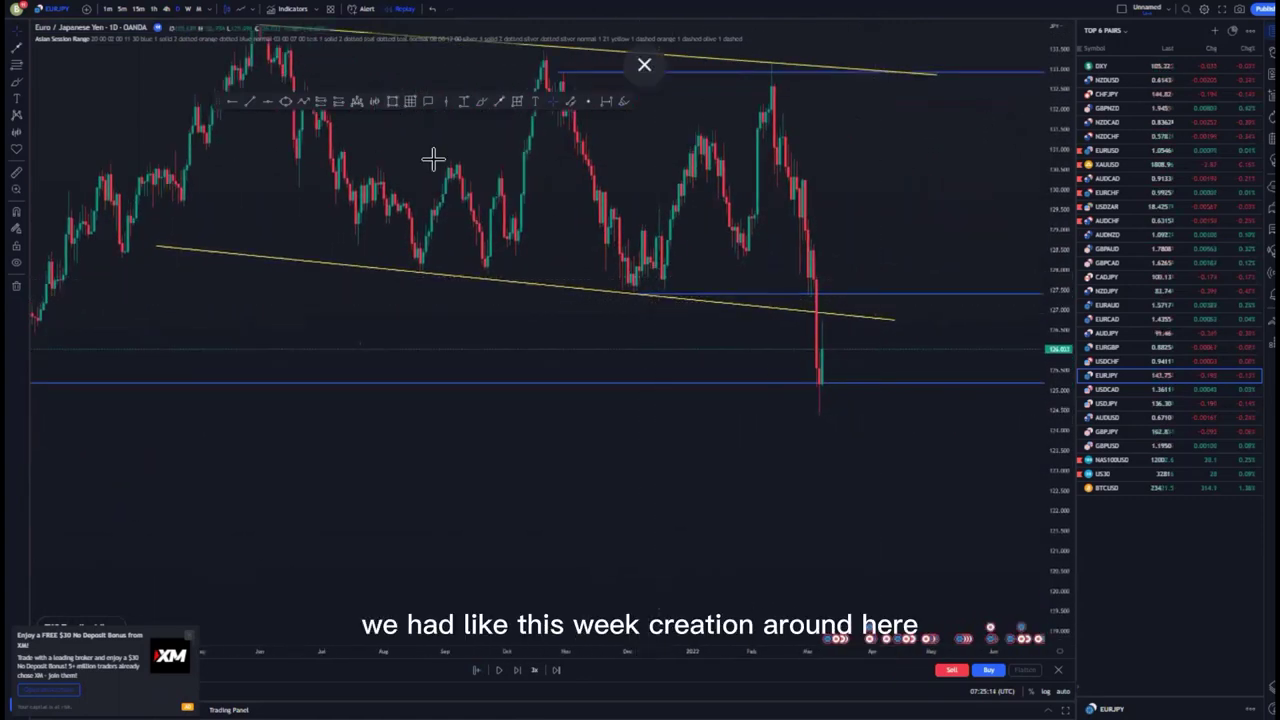
click(811, 393)
click(850, 424)
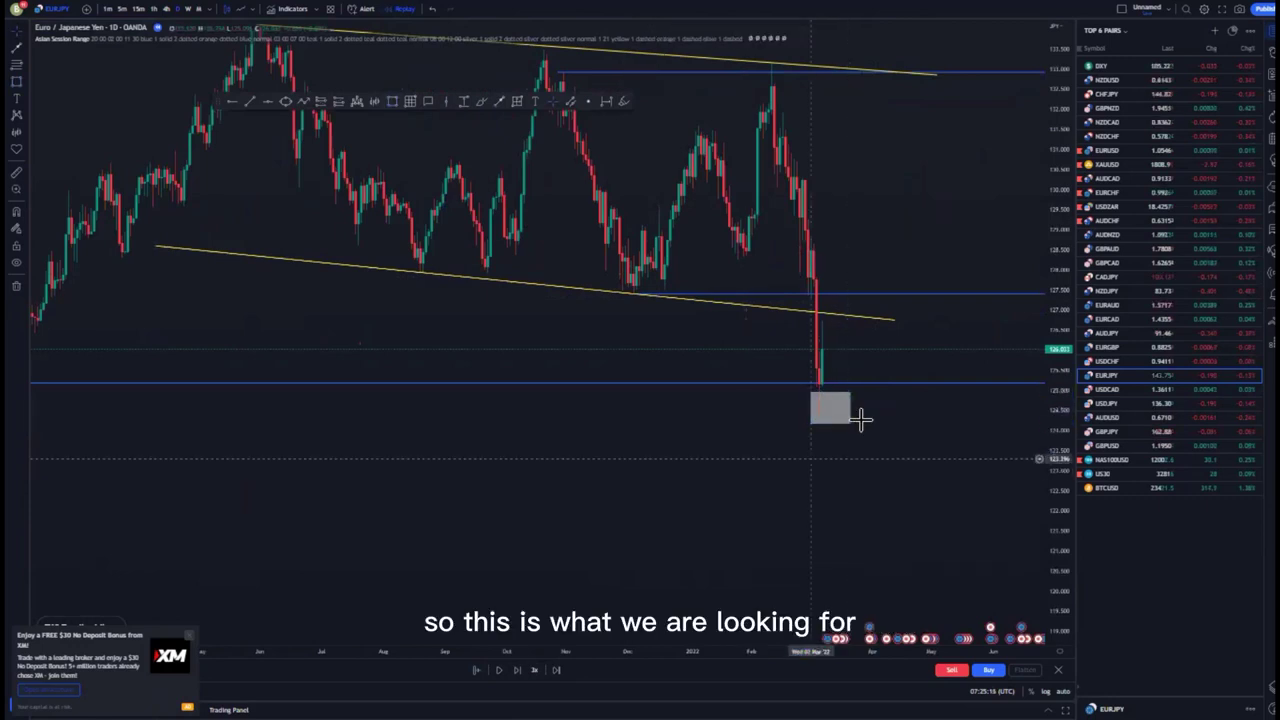
scroll(869, 491, down, 2)
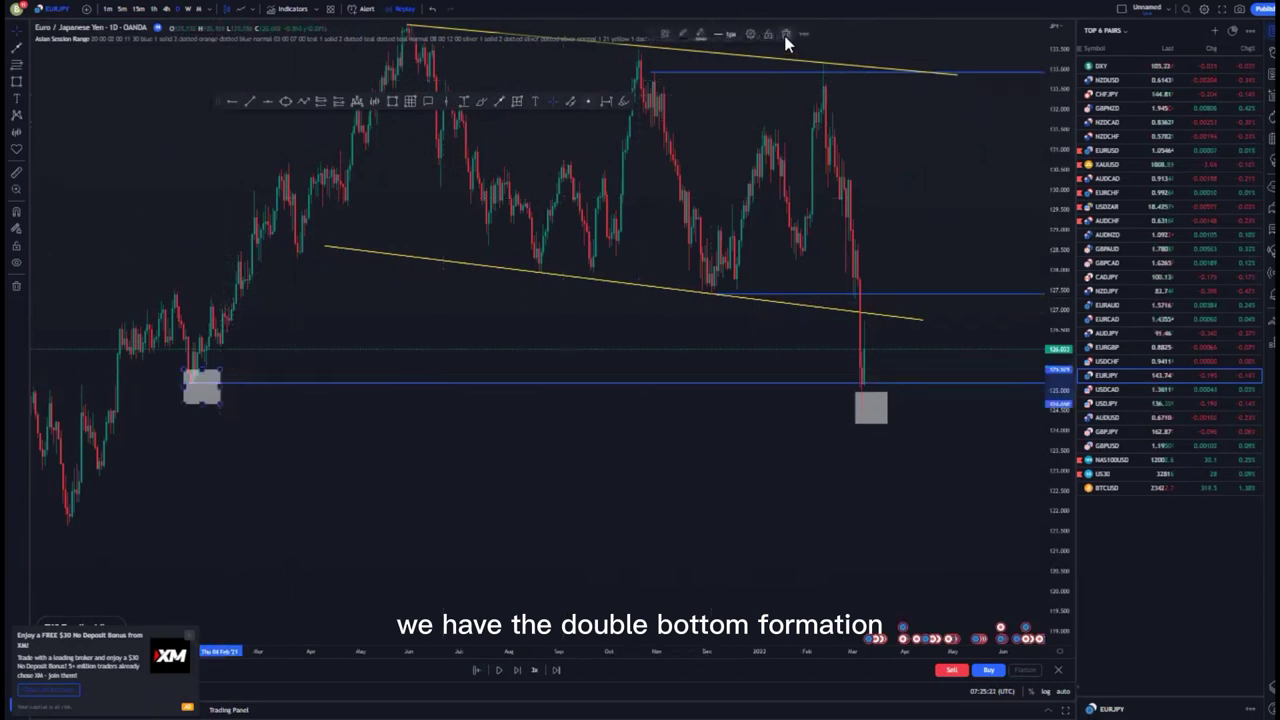
key(Delete)
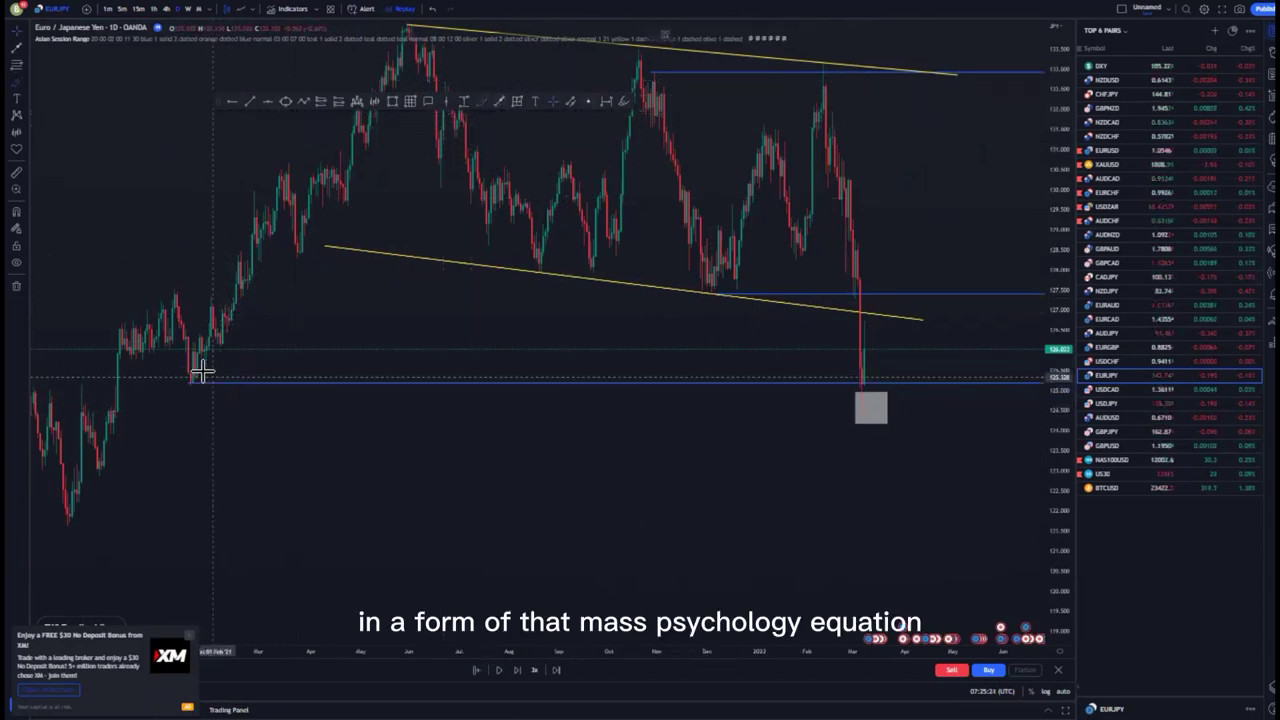
click(174, 386)
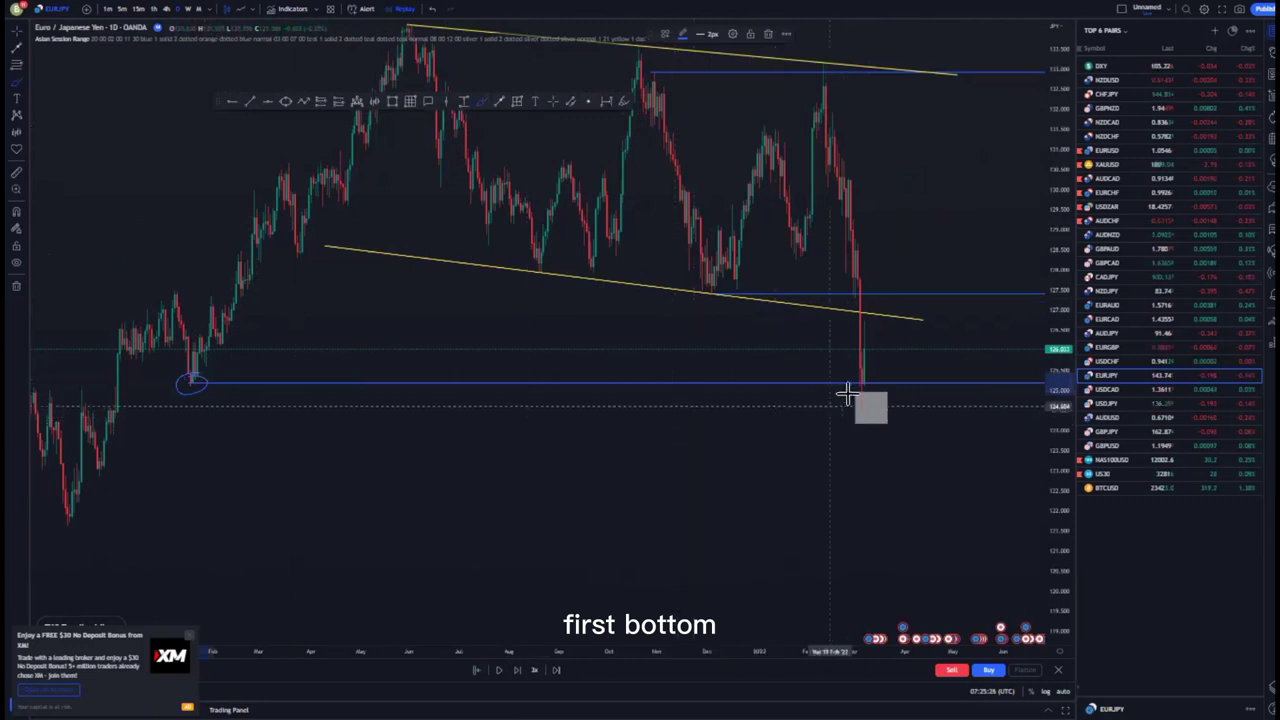
Brush an ellipse around the March 2022 low and a wavy rise to about 131.4 in late April 2022, and delete both.
click(858, 384)
click(869, 440)
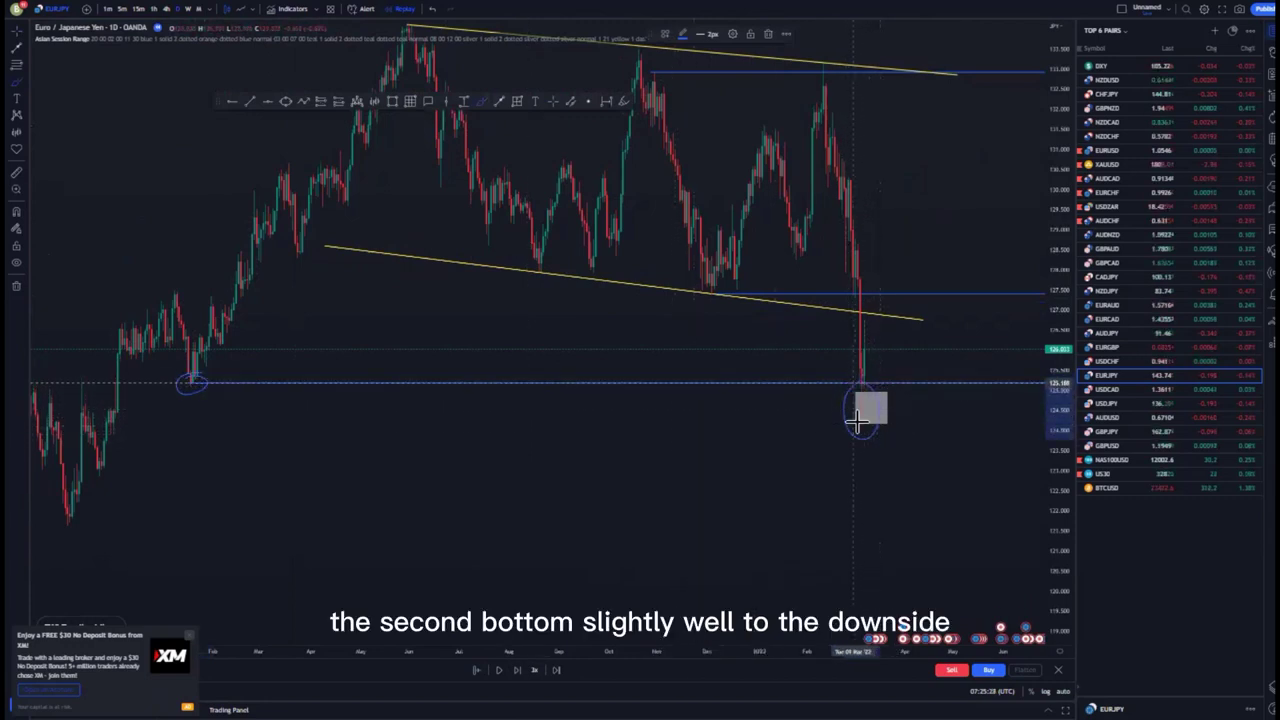
drag(867, 396, 943, 133)
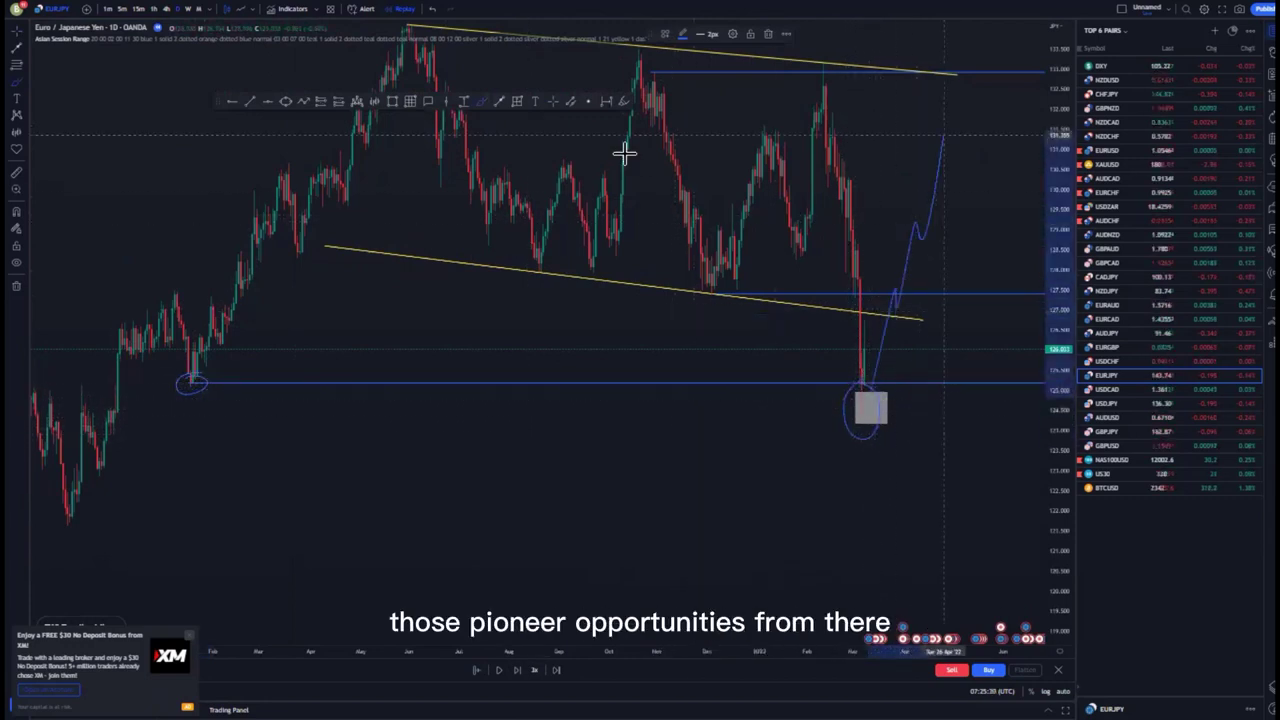
click(766, 34)
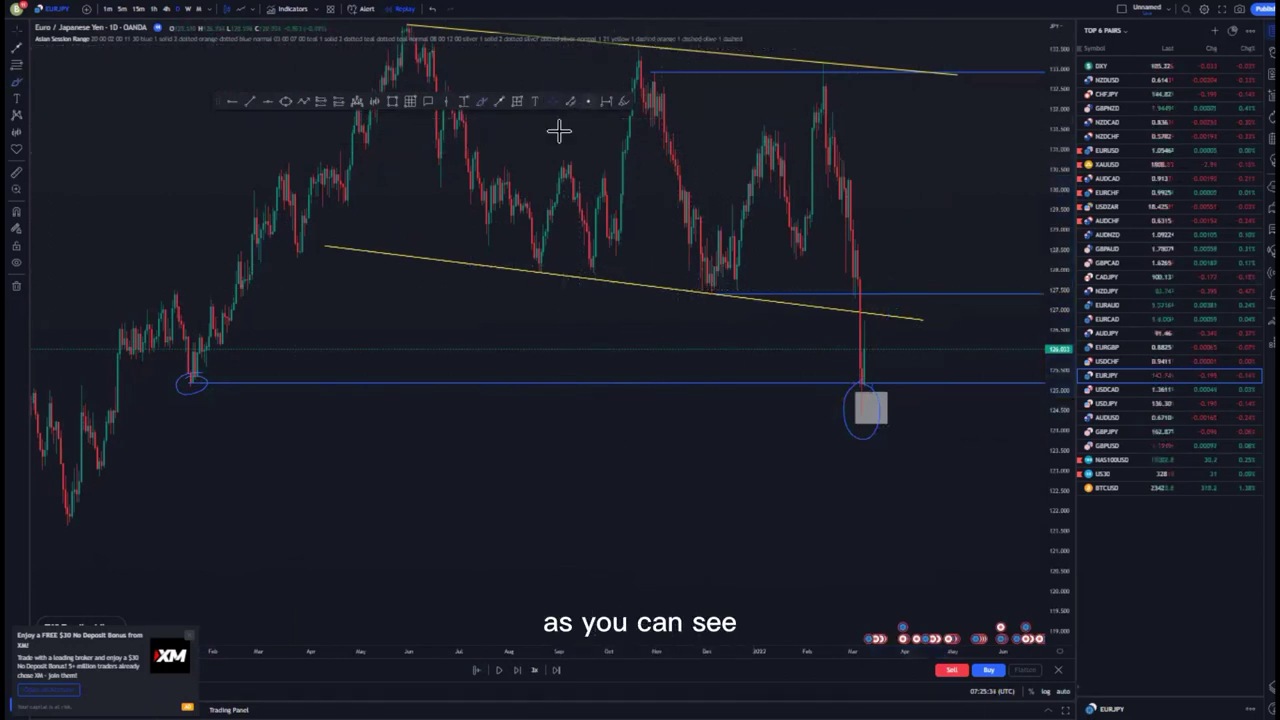
click(872, 398)
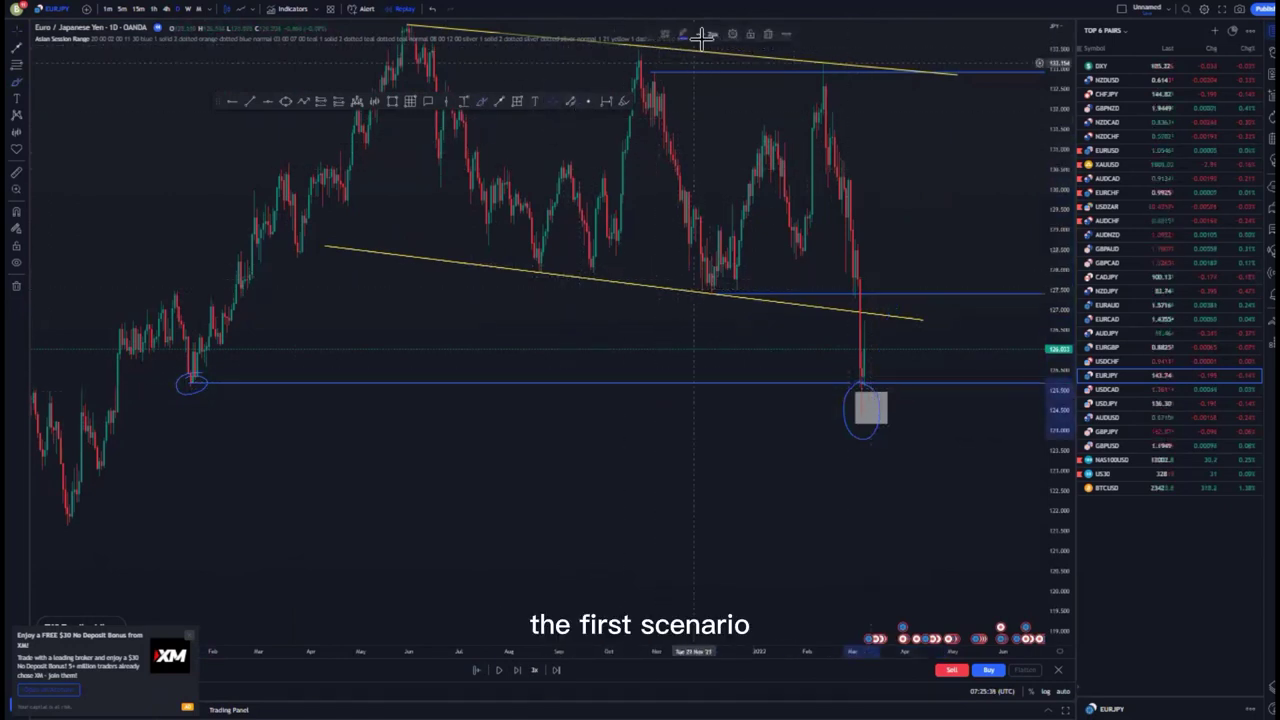
click(760, 31)
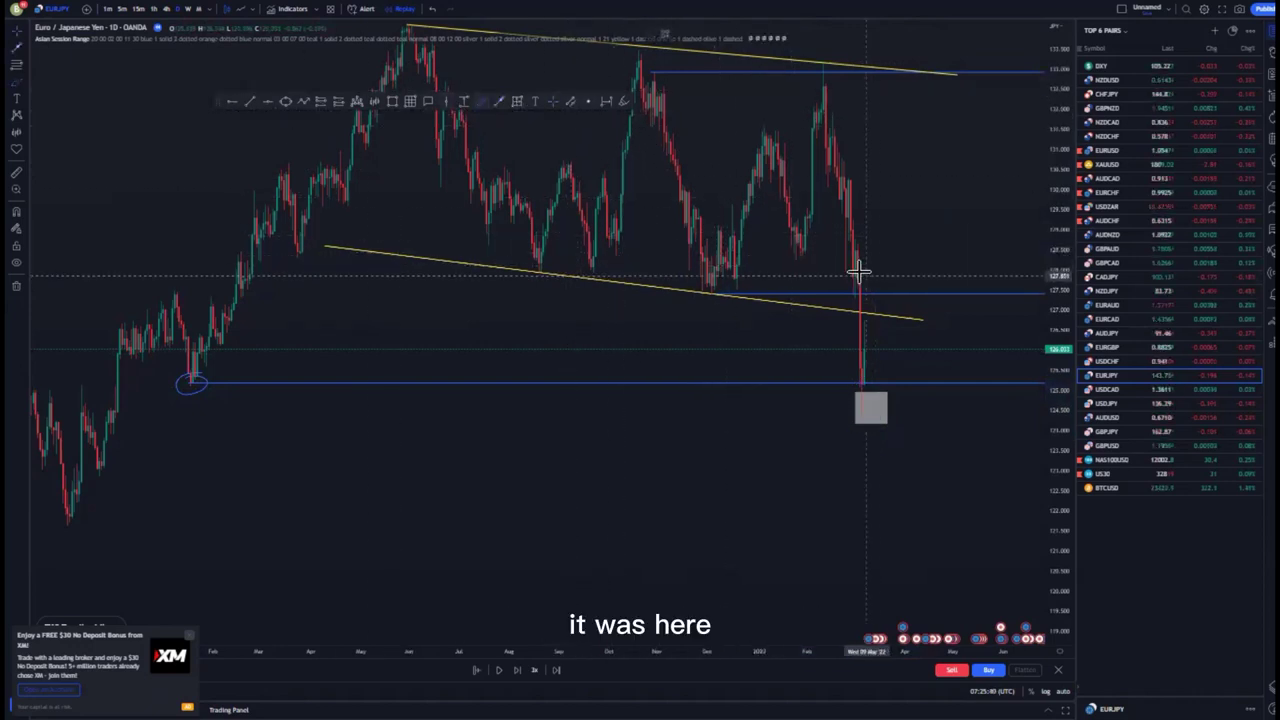
Brush a small circle around the March 2022 candles just above the 127.4 level, and delete it.
drag(860, 272, 859, 273)
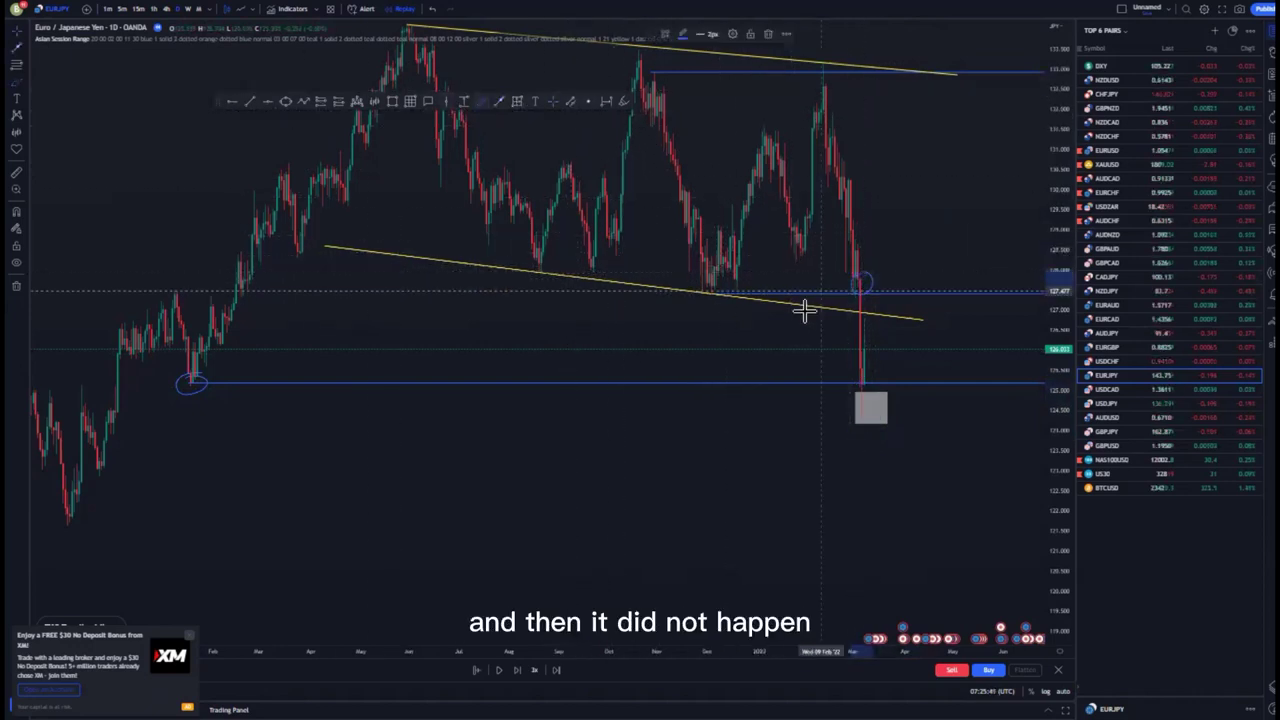
click(768, 34)
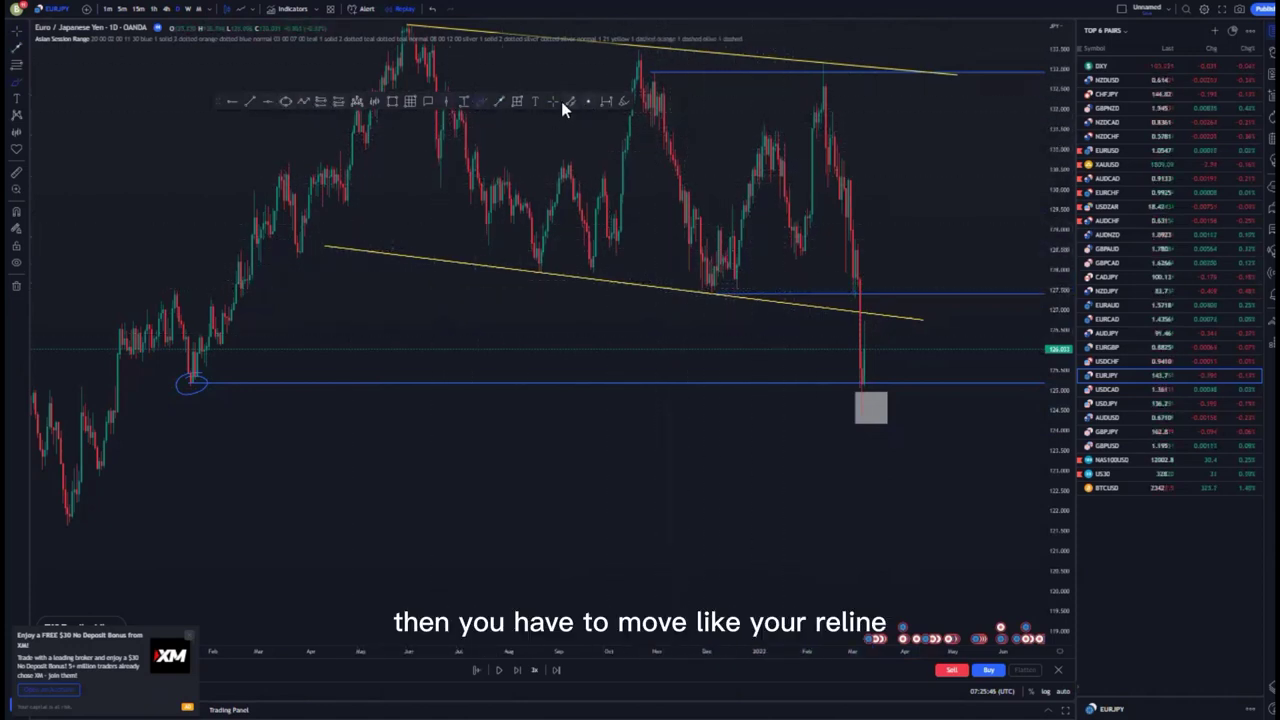
Shorten the lower channel line to the December 2021 low and swap the 127.4 level for a horizontal ray at about 122.9 from the late-2020 low.
drag(925, 319, 134, 439)
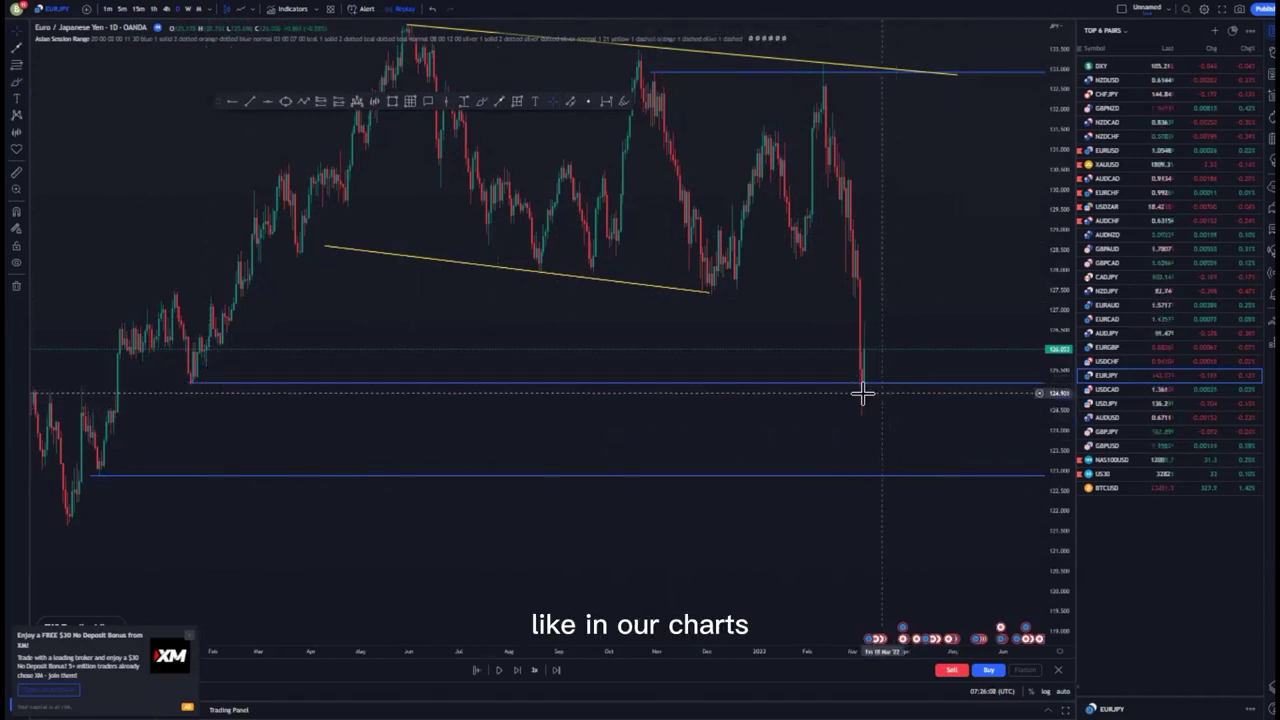
Play the replay forward to late March 2022 and draw a trend line from the February 2022 top at about 133.2 down to about 128.6.
click(502, 671)
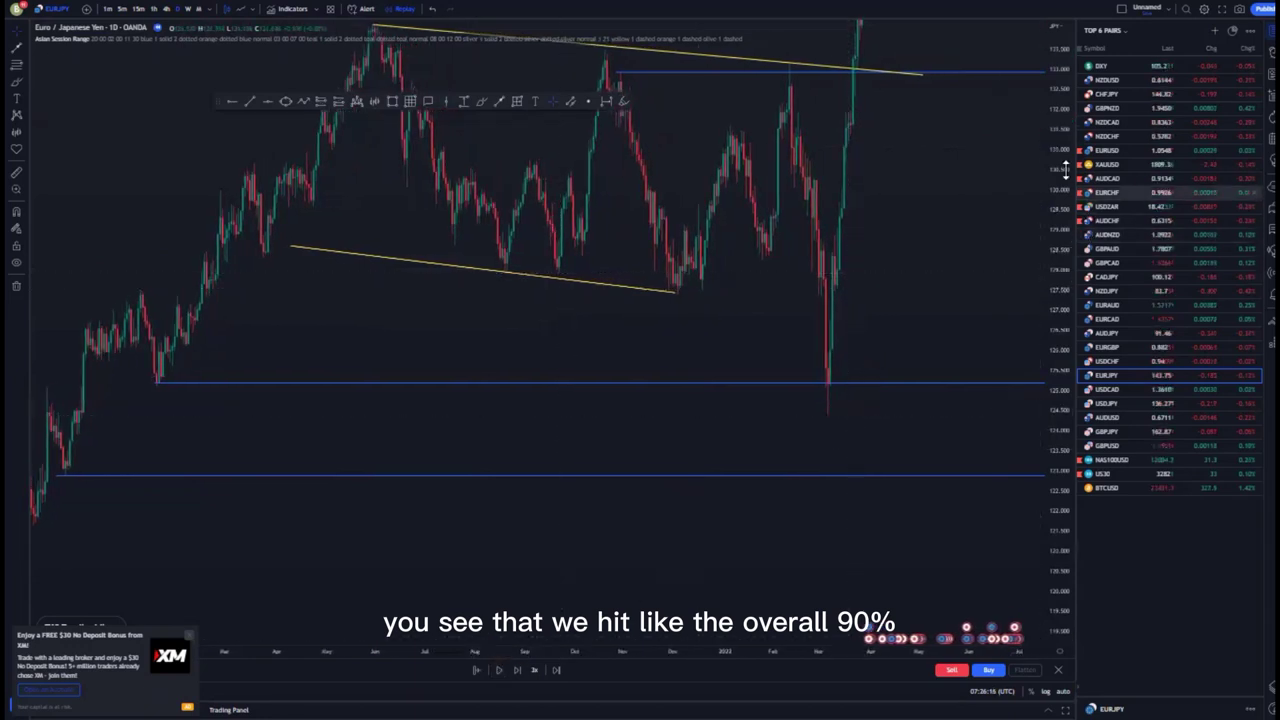
scroll(901, 452, up, 2)
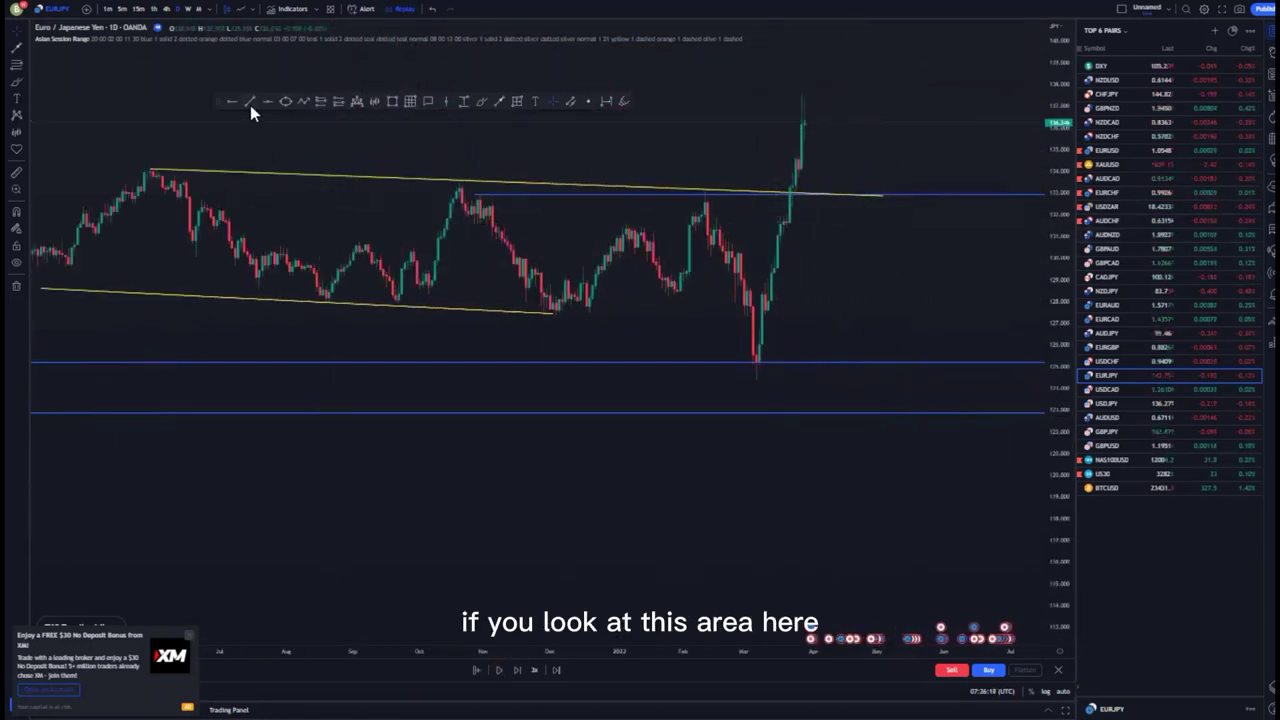
drag(704, 188, 760, 288)
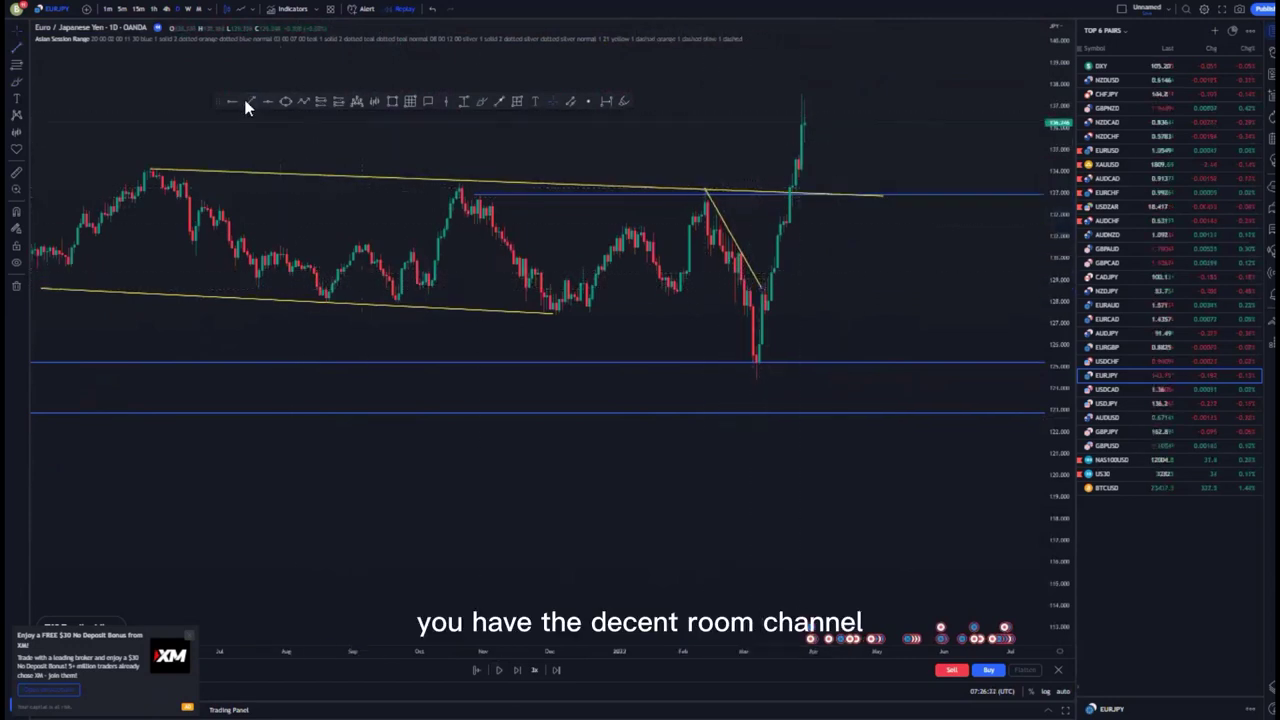
Draw the falling channel's lower line from about 131.2 on 7 February 2022 to about 124.3 on 9 March, and extend its upper line to about 128.3.
drag(760, 288, 760, 381)
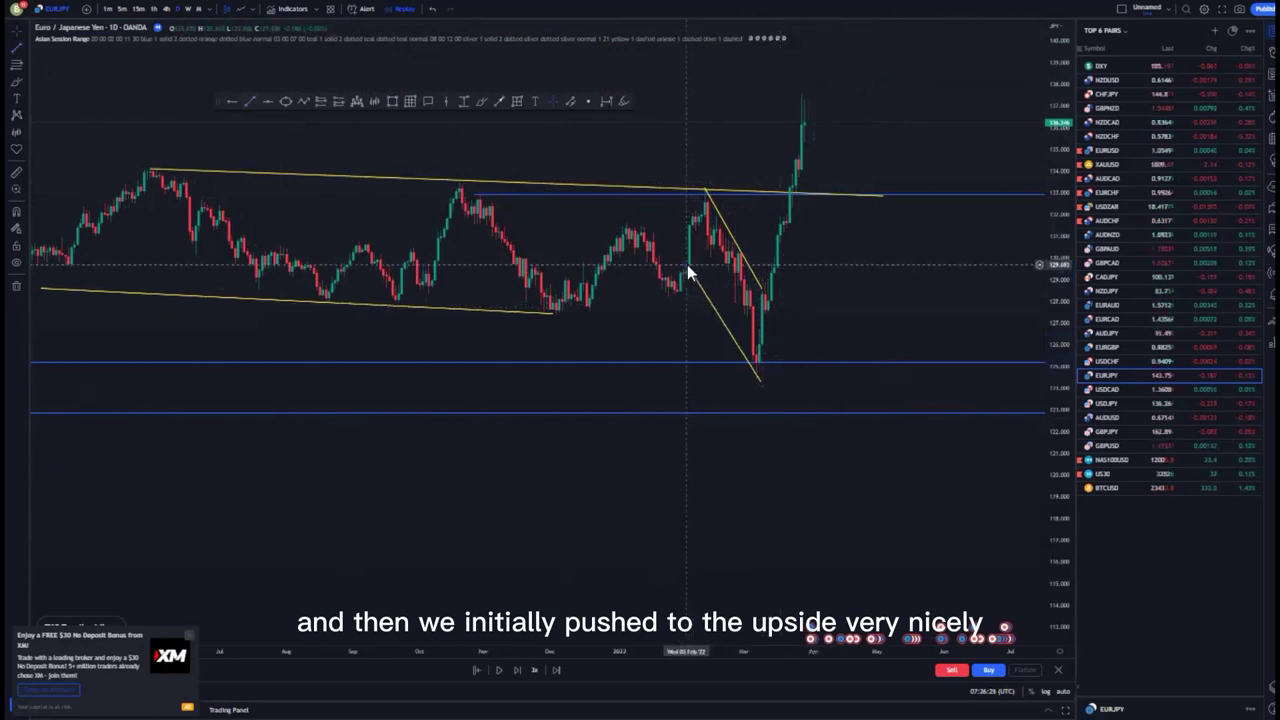
drag(688, 265, 696, 249)
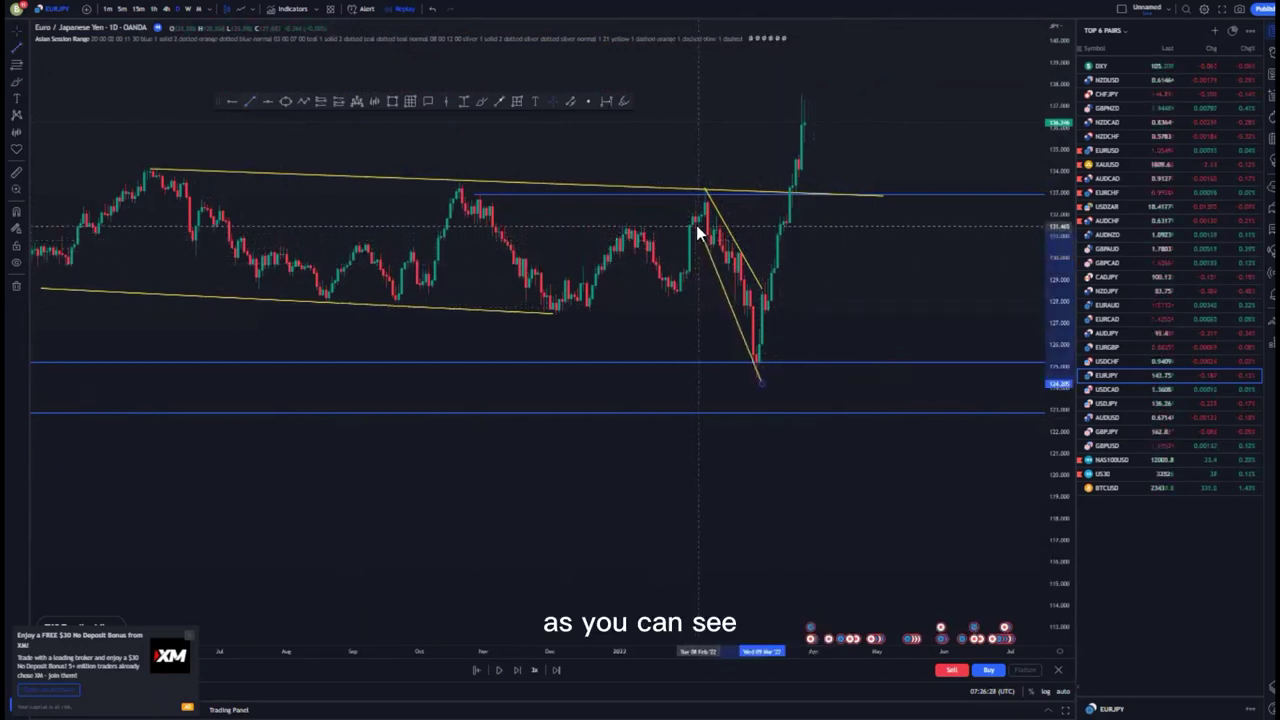
click(697, 232)
drag(699, 229, 696, 232)
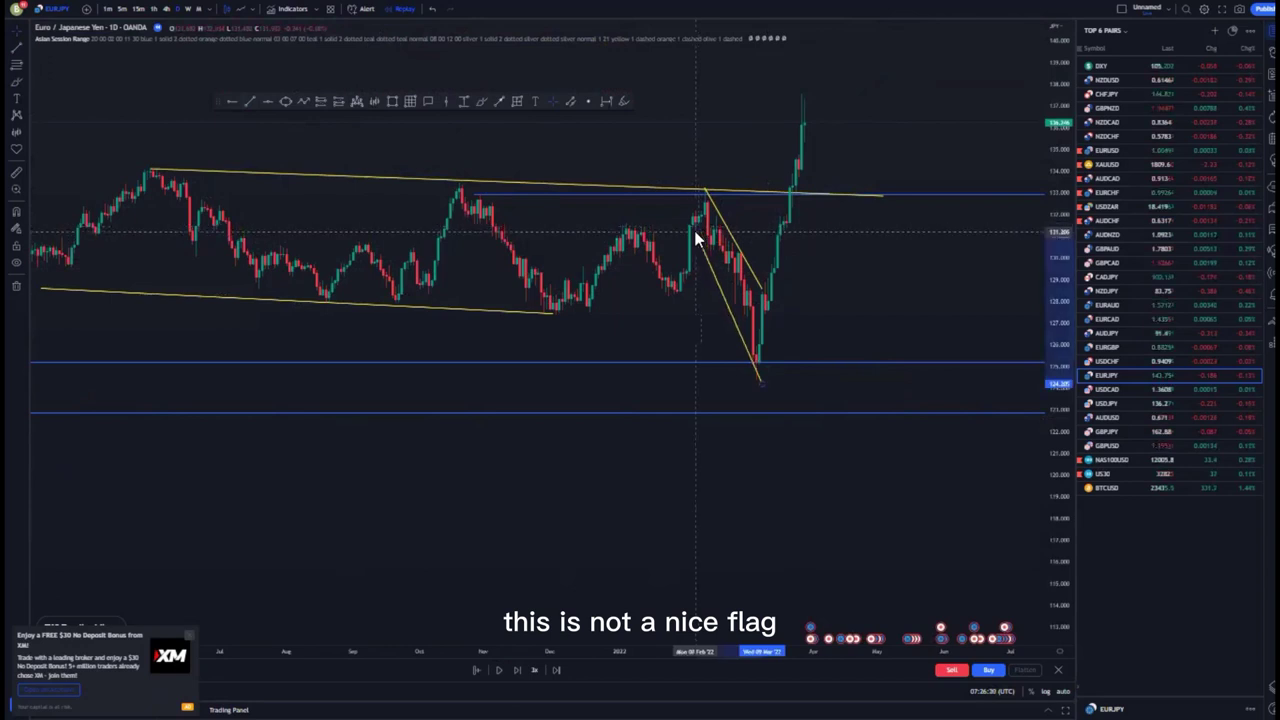
drag(762, 287, 766, 294)
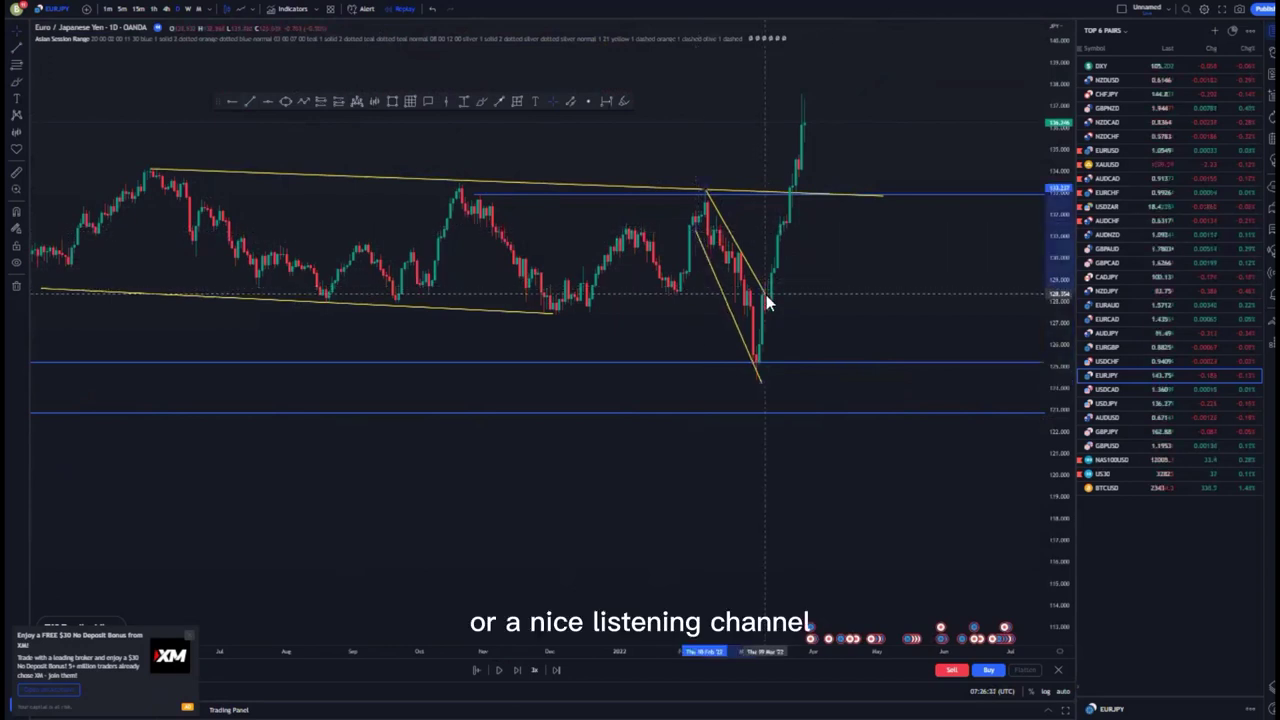
Draw a tall rectangle over the late March 2022 rally, from about 137.5 down to between the two lower blue levels, and delete it.
scroll(820, 363, up, 2)
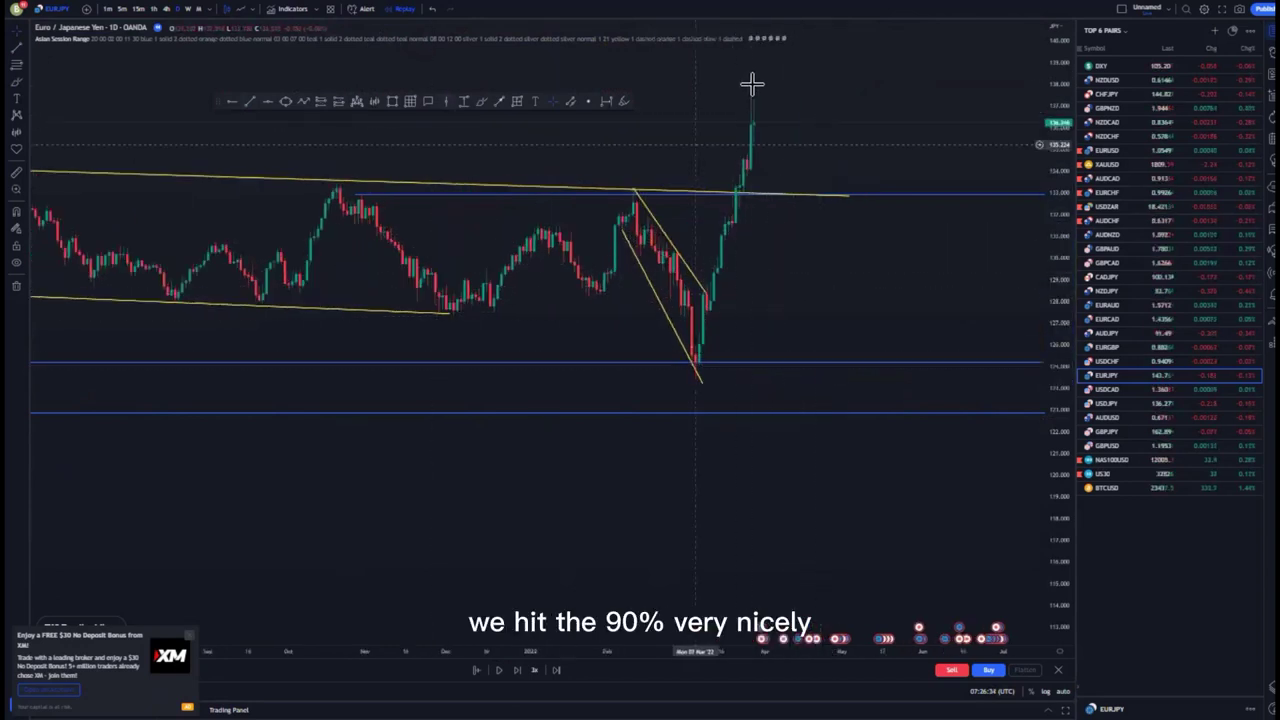
scroll(830, 290, down, 2)
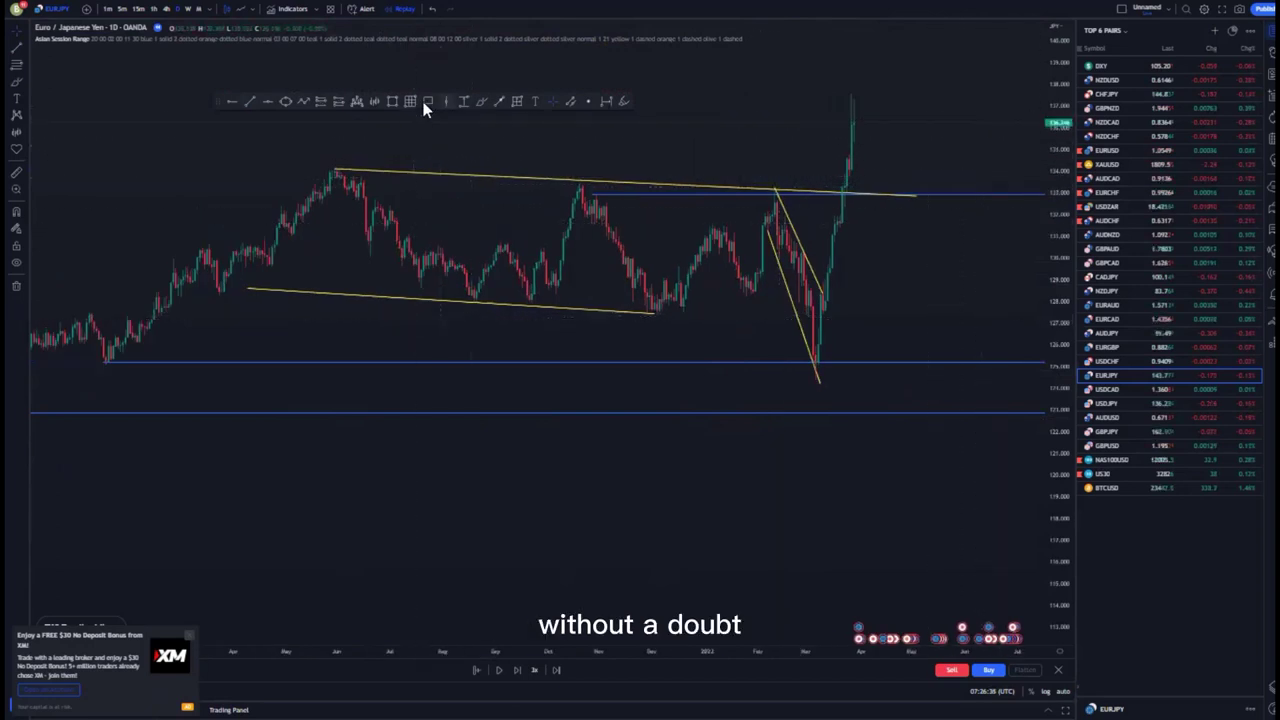
click(392, 101)
click(830, 95)
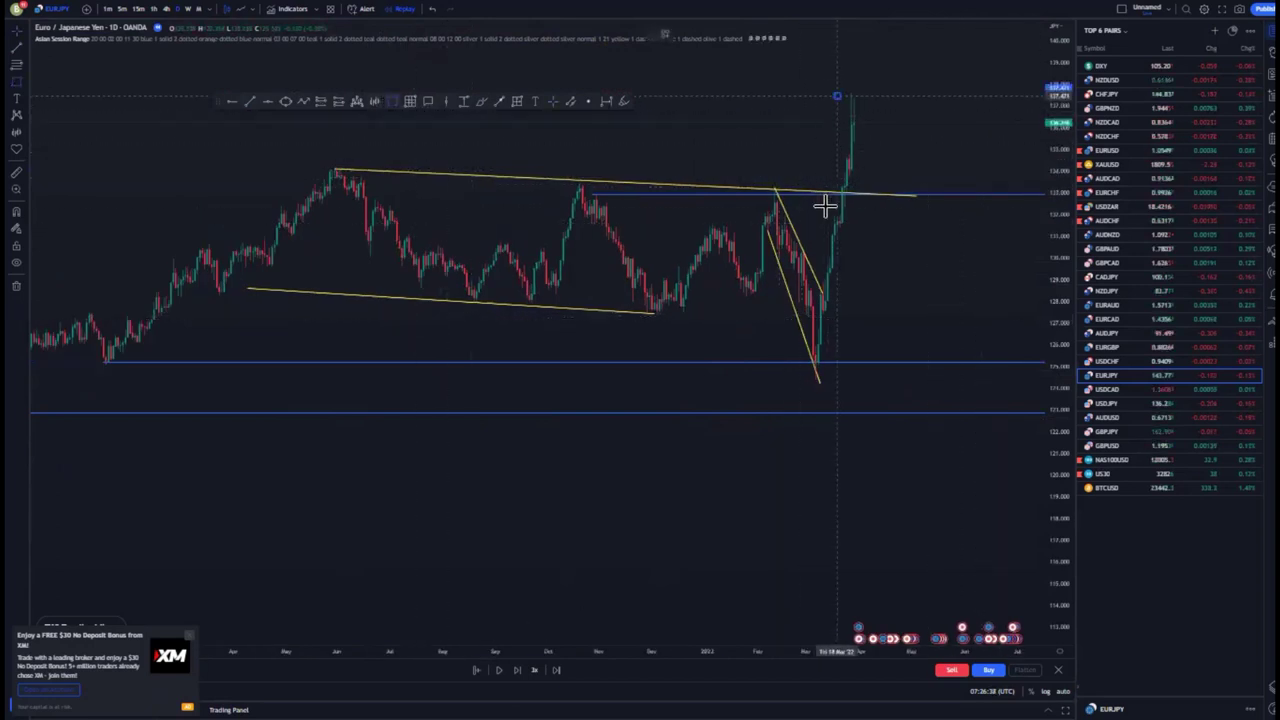
click(862, 395)
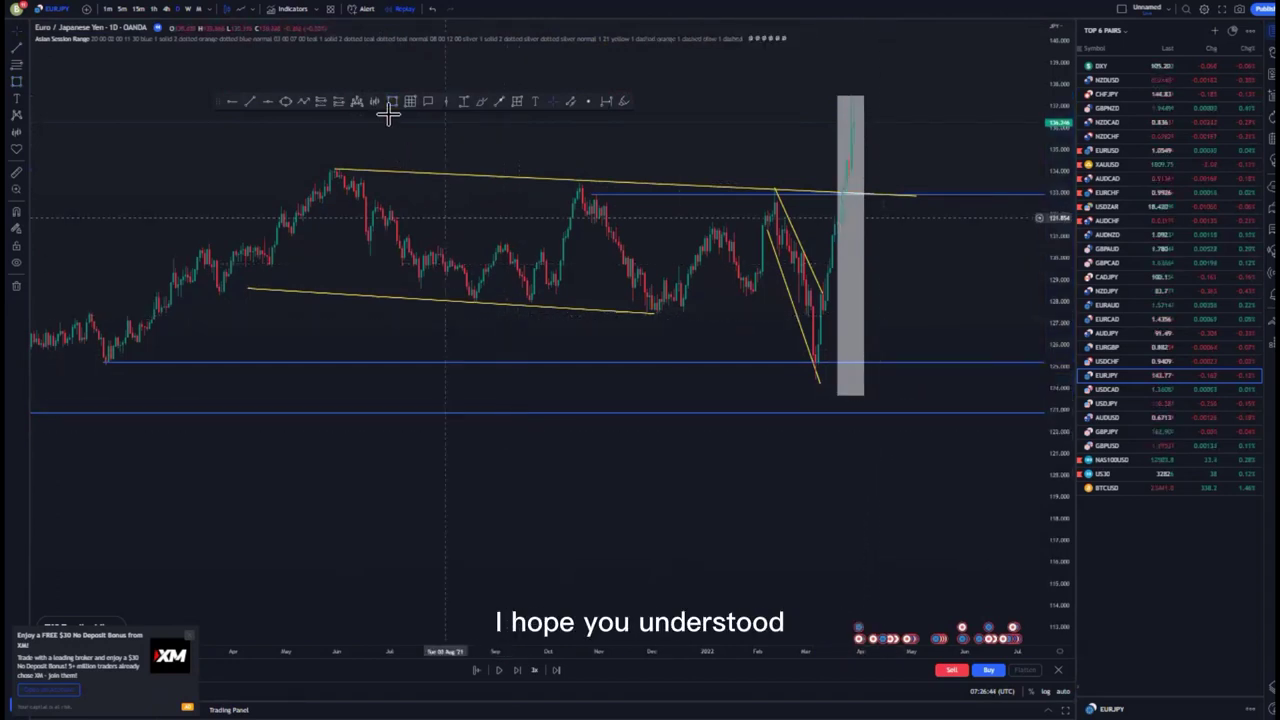
click(836, 92)
key(Delete)
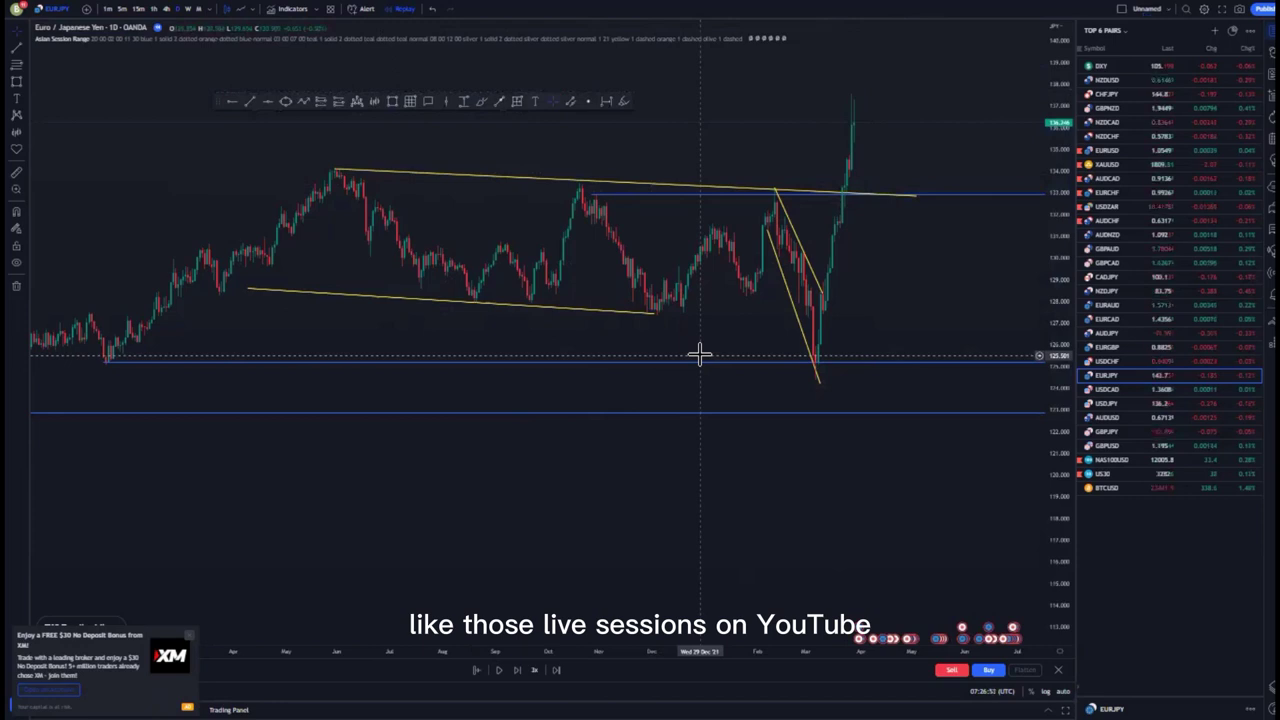
Exit chart replay mode and return the EURJPY daily chart to current prices.
click(1057, 671)
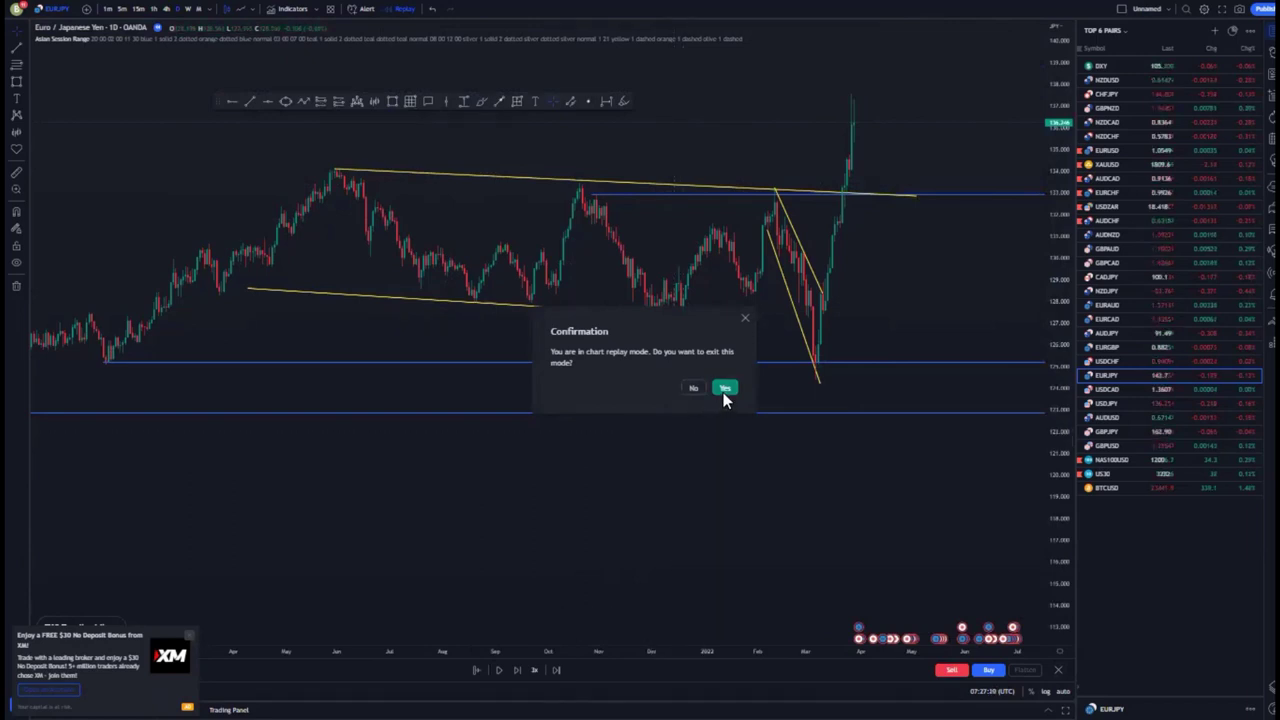
click(723, 392)
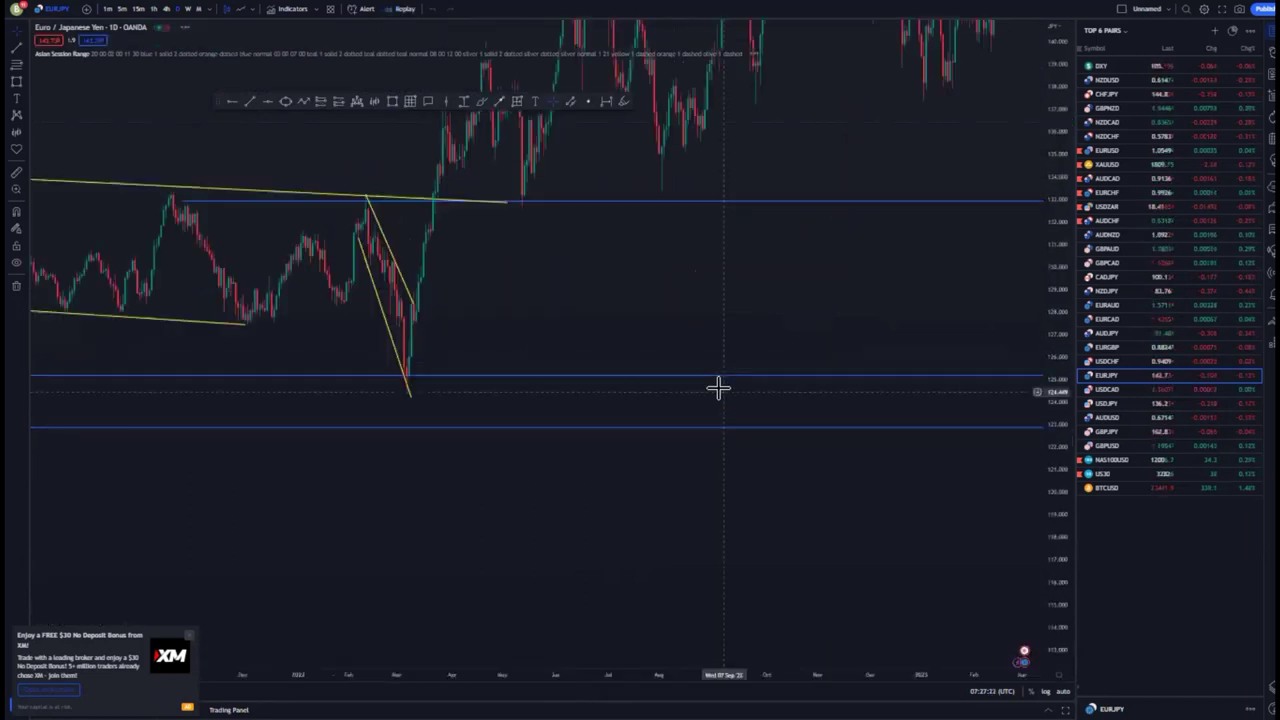